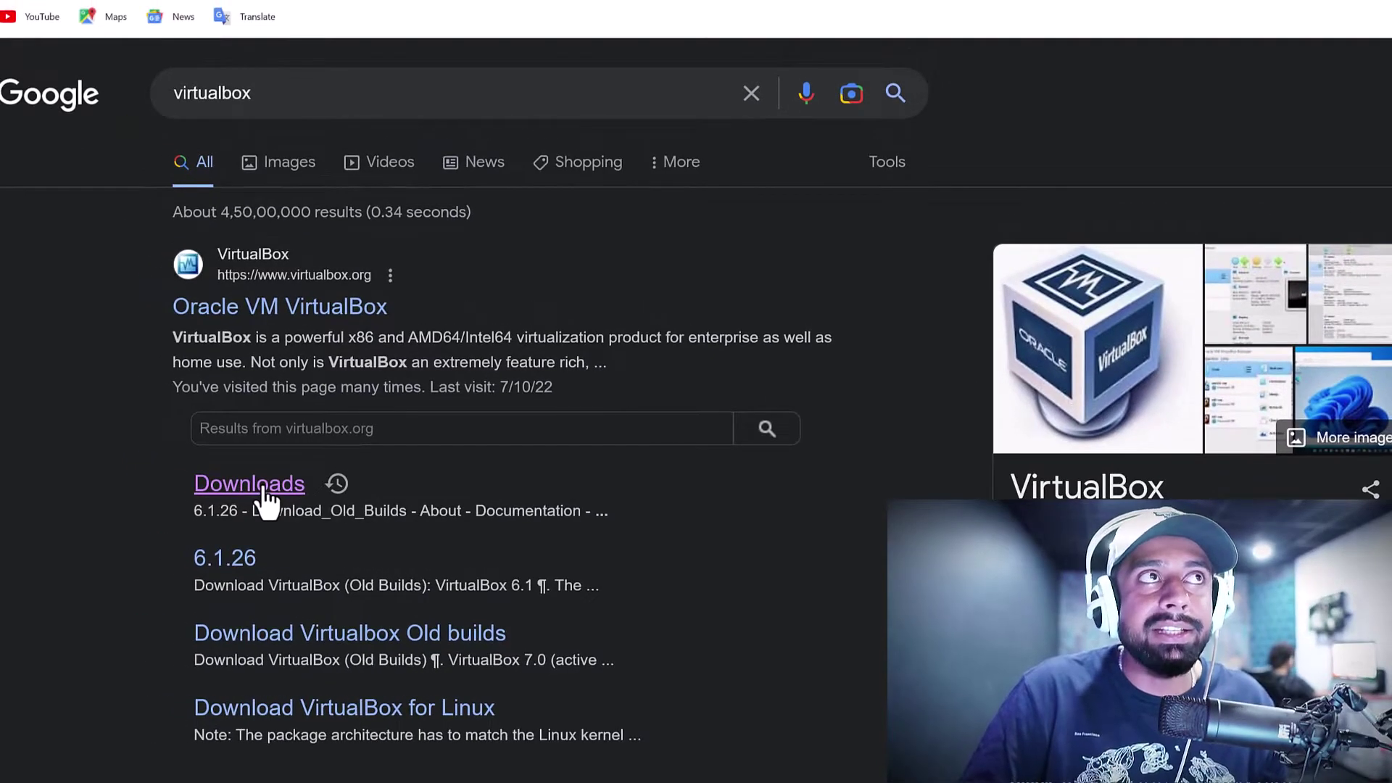
Open the VirtualBox 7.0.6 Downloads page in a maximized Chrome and select the downloaded installer
click(266, 501)
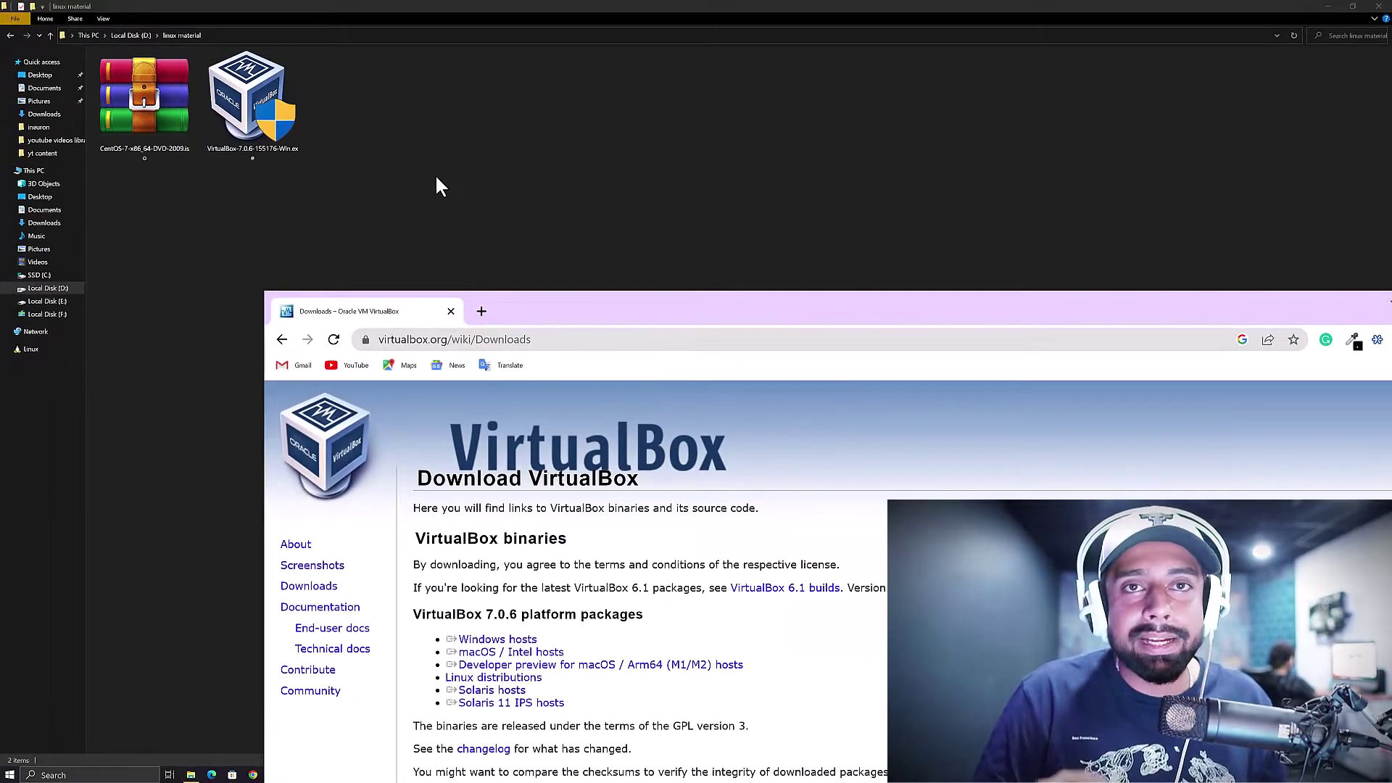
double_click(708, 311)
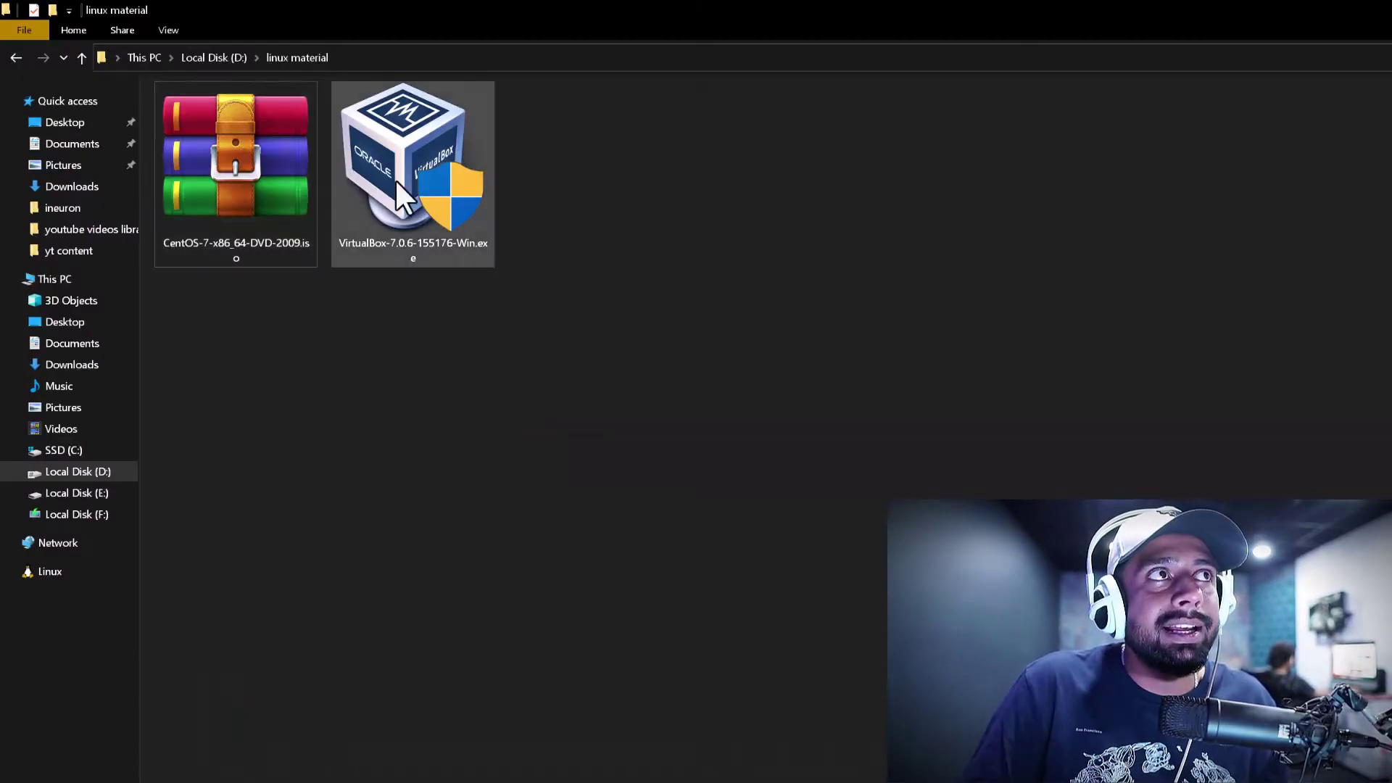
click(419, 169)
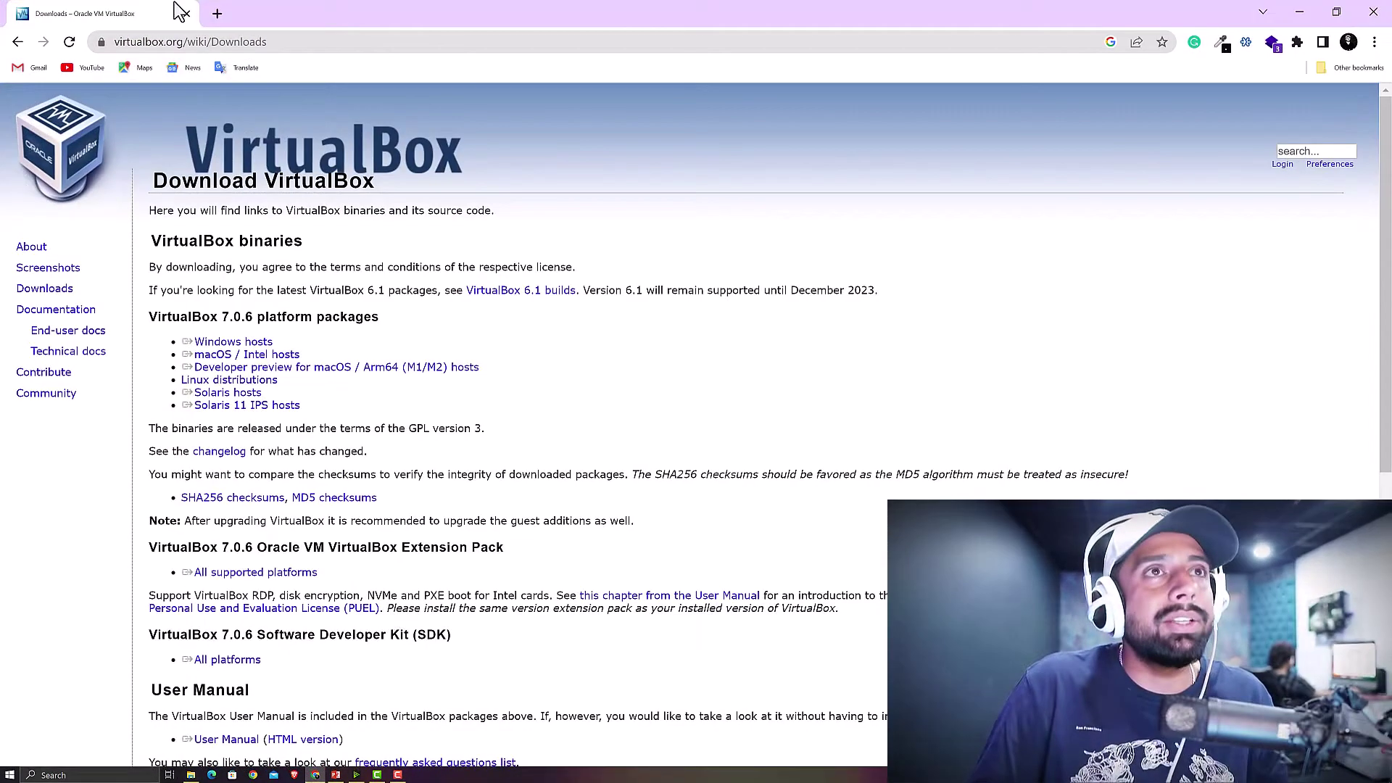
In a new tab, search Google for 'centos' and open the CentOS download page
click(218, 14)
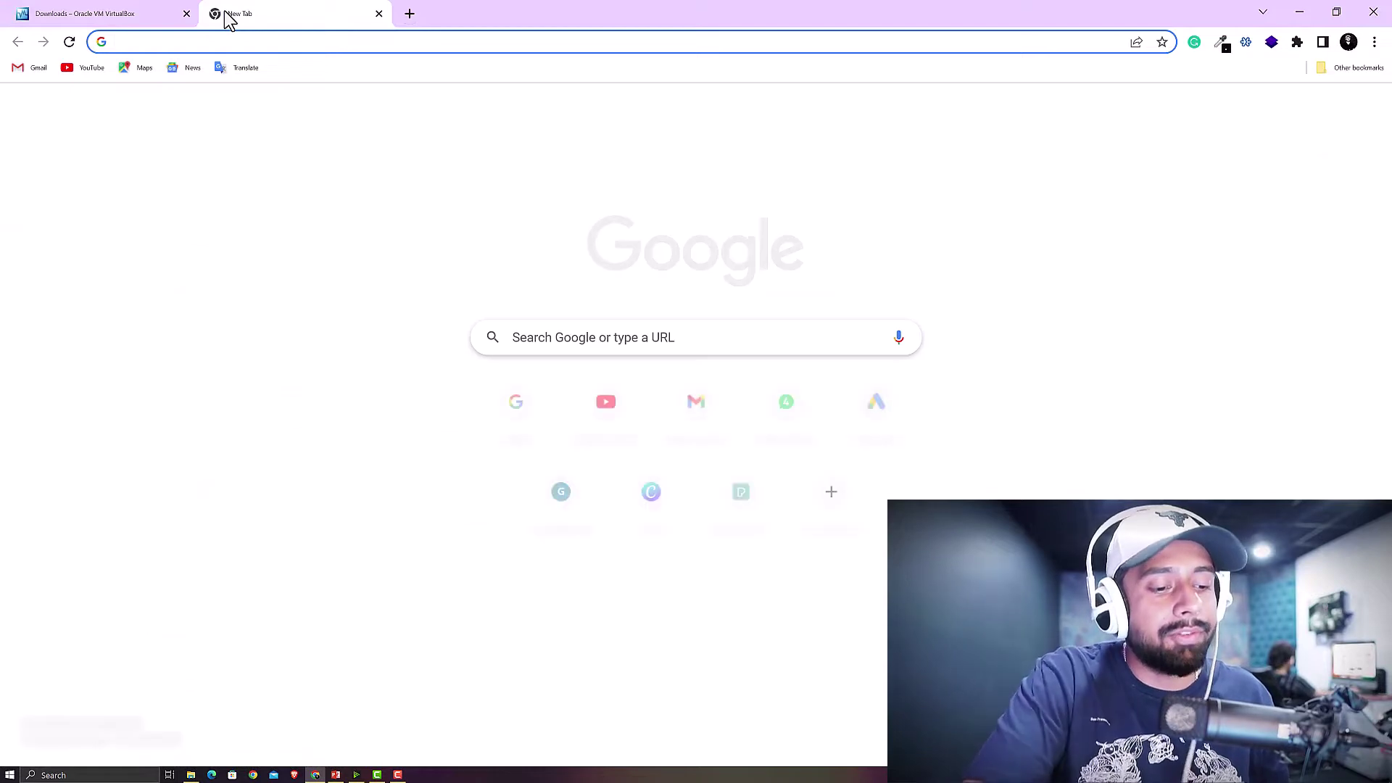
text(google.com)
key(Return)
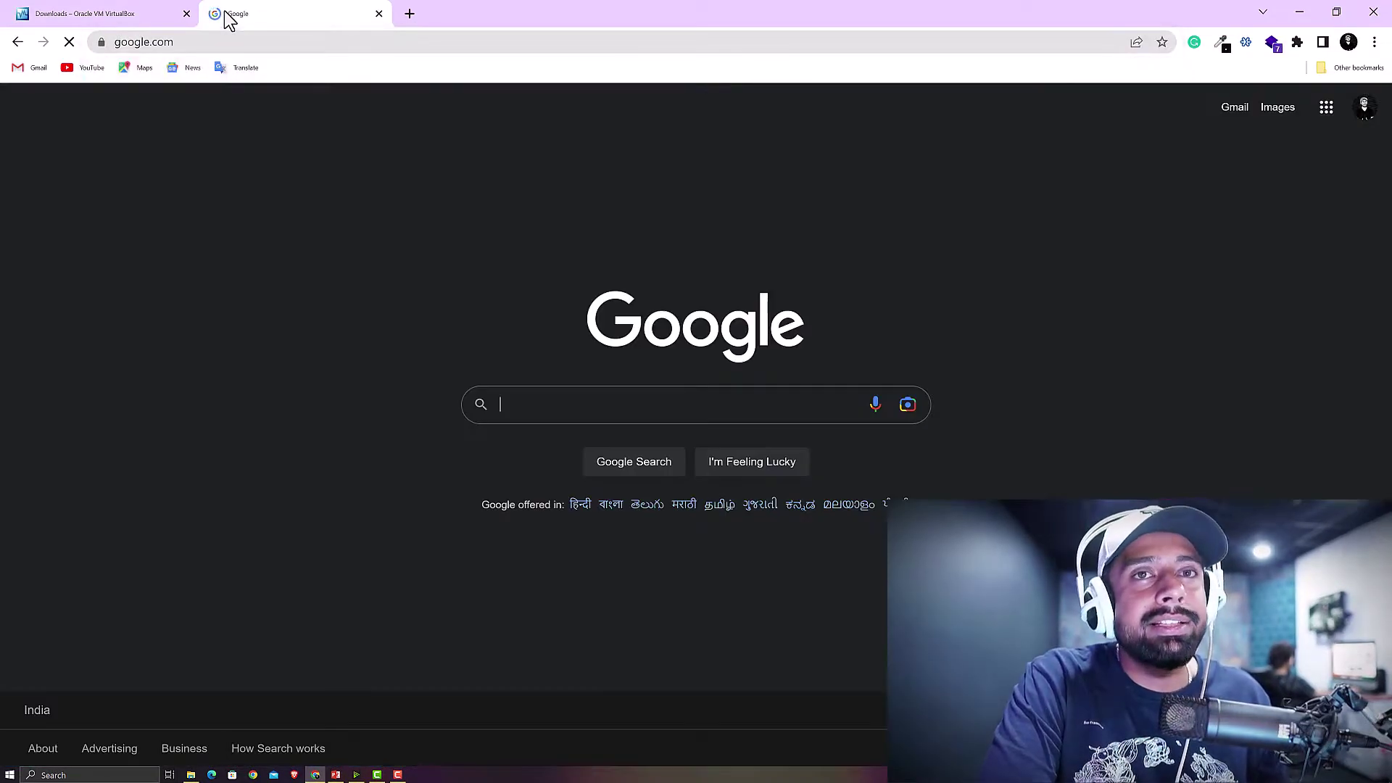
text(centos)
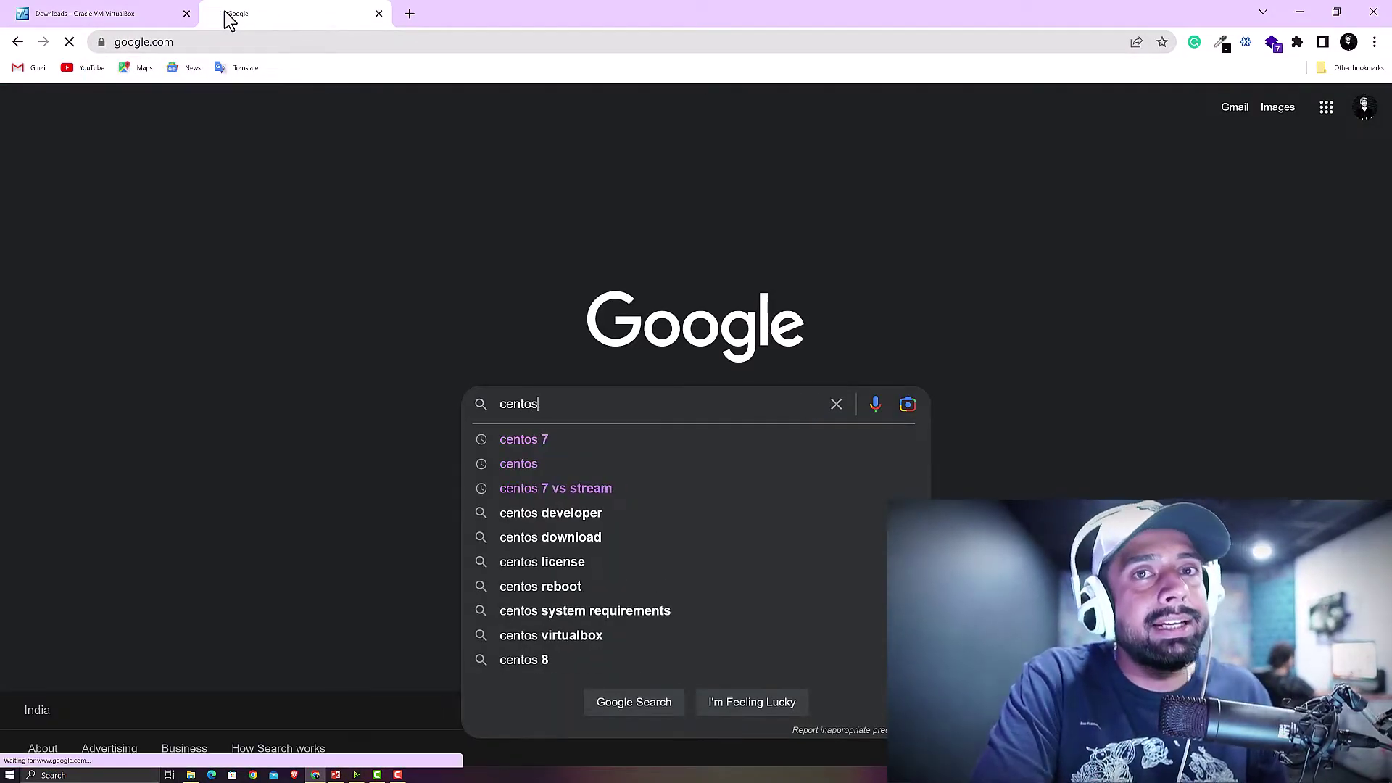
key(Return)
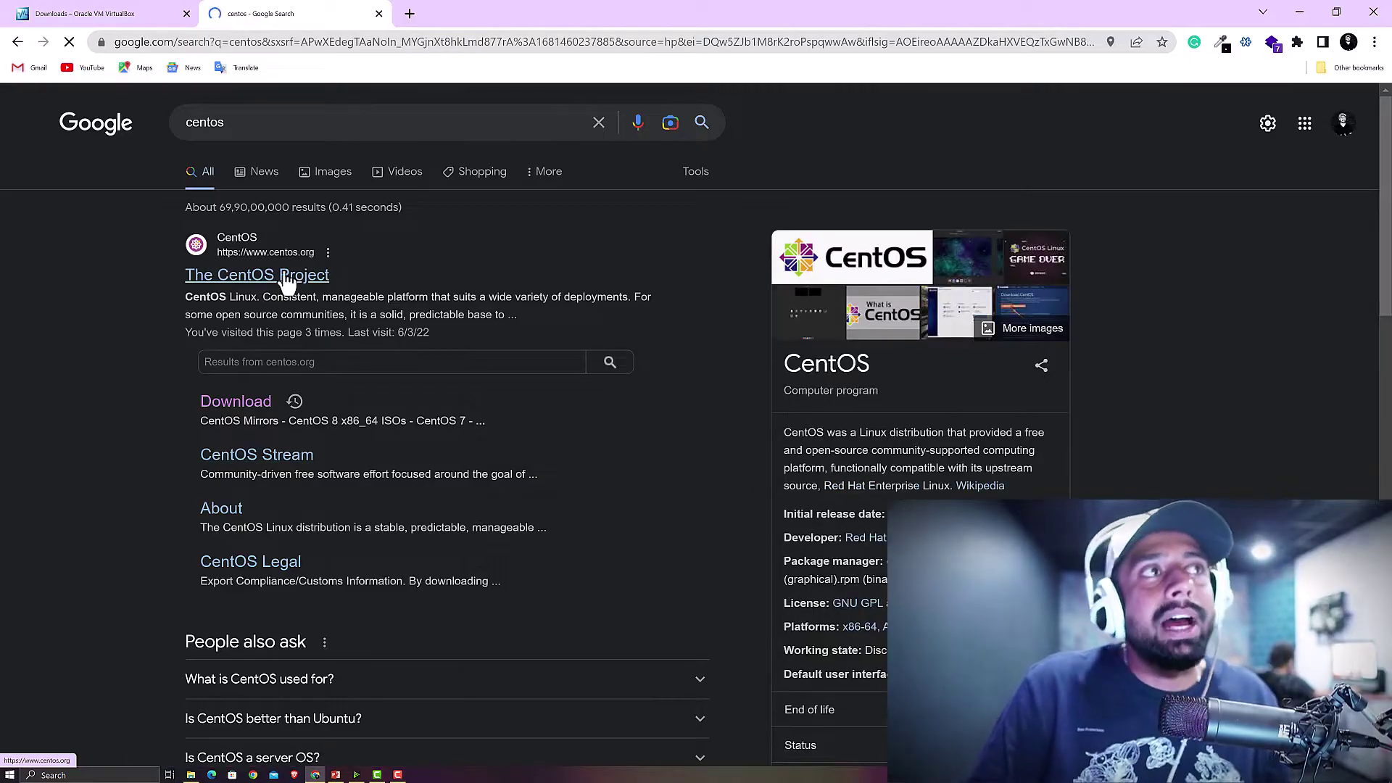
click(262, 408)
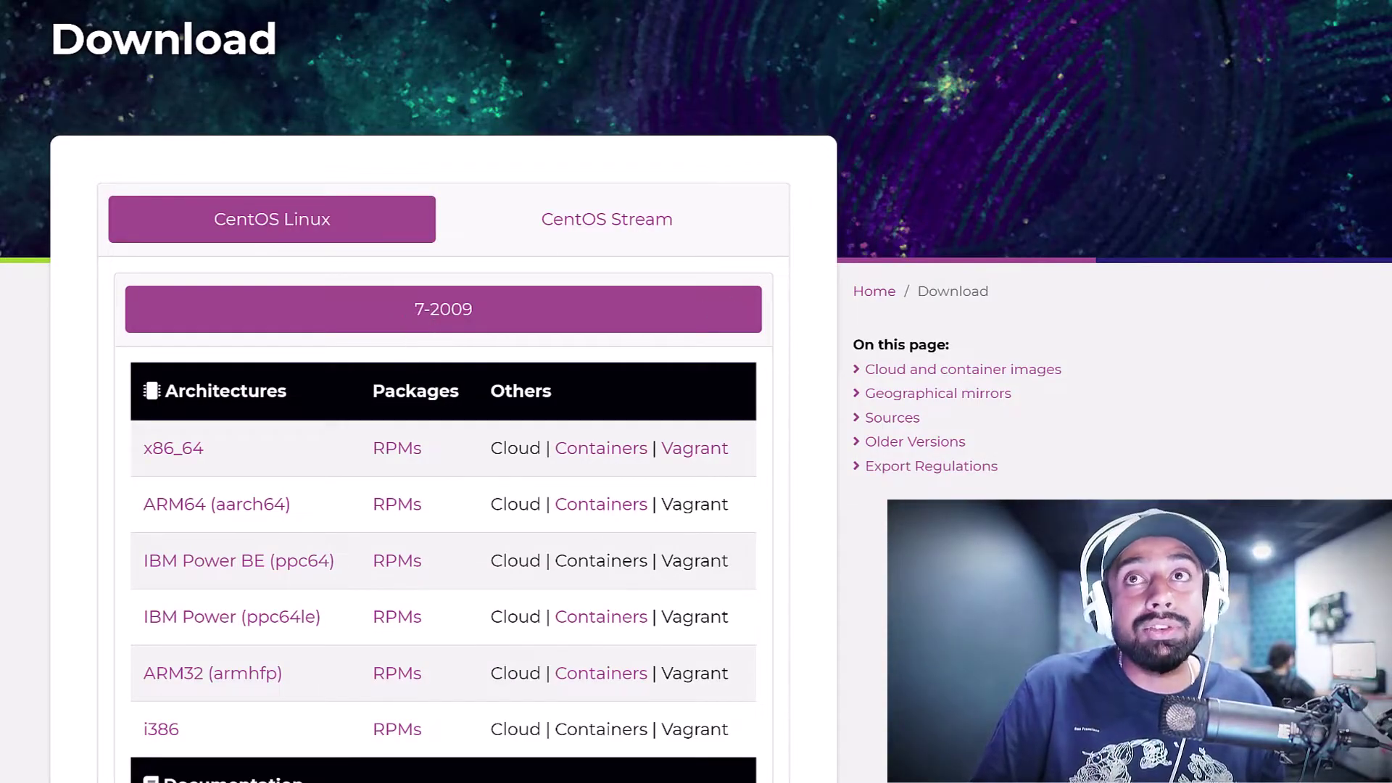
Compare the CentOS Stream downloads, then return to the CentOS Linux 7-2009 x86_64 downloads
scroll(715, 301, down, 2)
scroll(444, 392, down, 1)
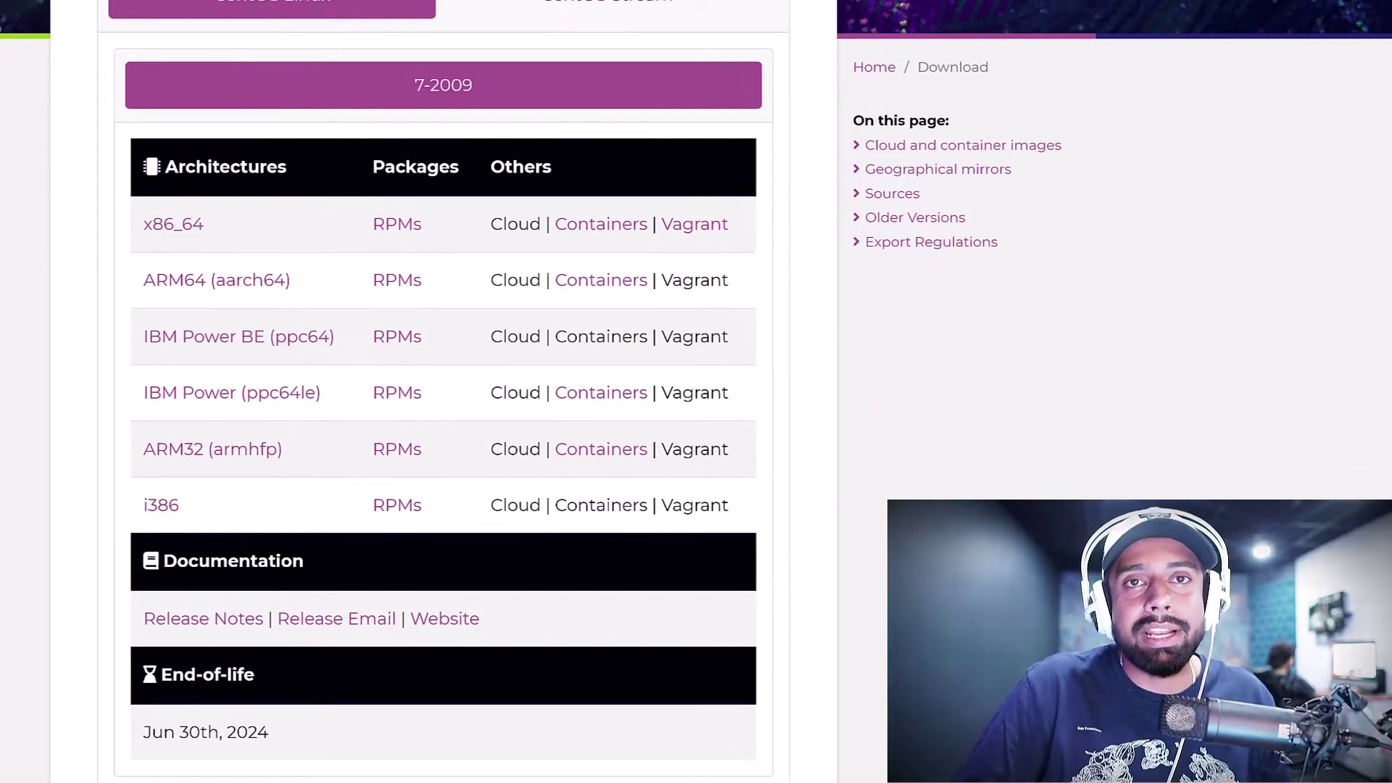
scroll(443, 392, up, 1)
scroll(443, 391, down, 2)
scroll(443, 391, up, 3)
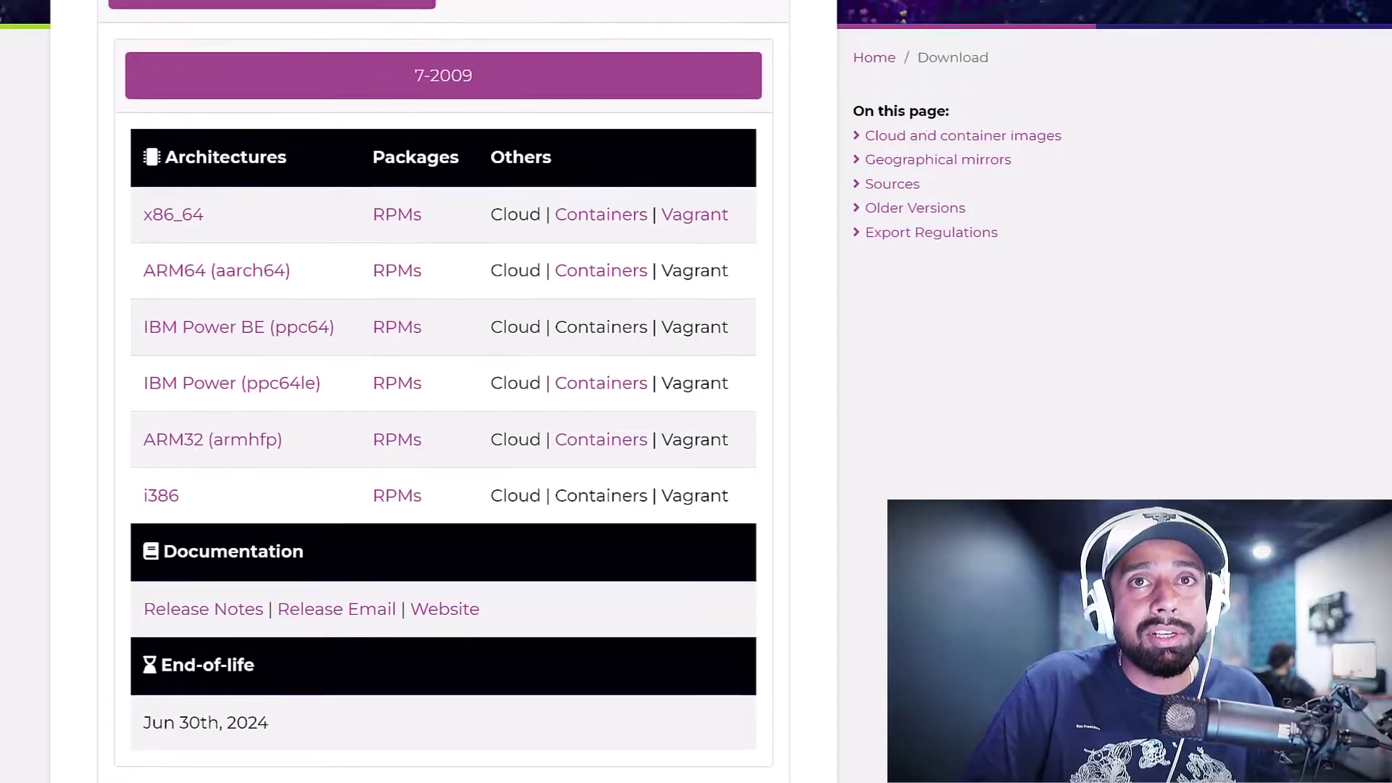
click(536, 121)
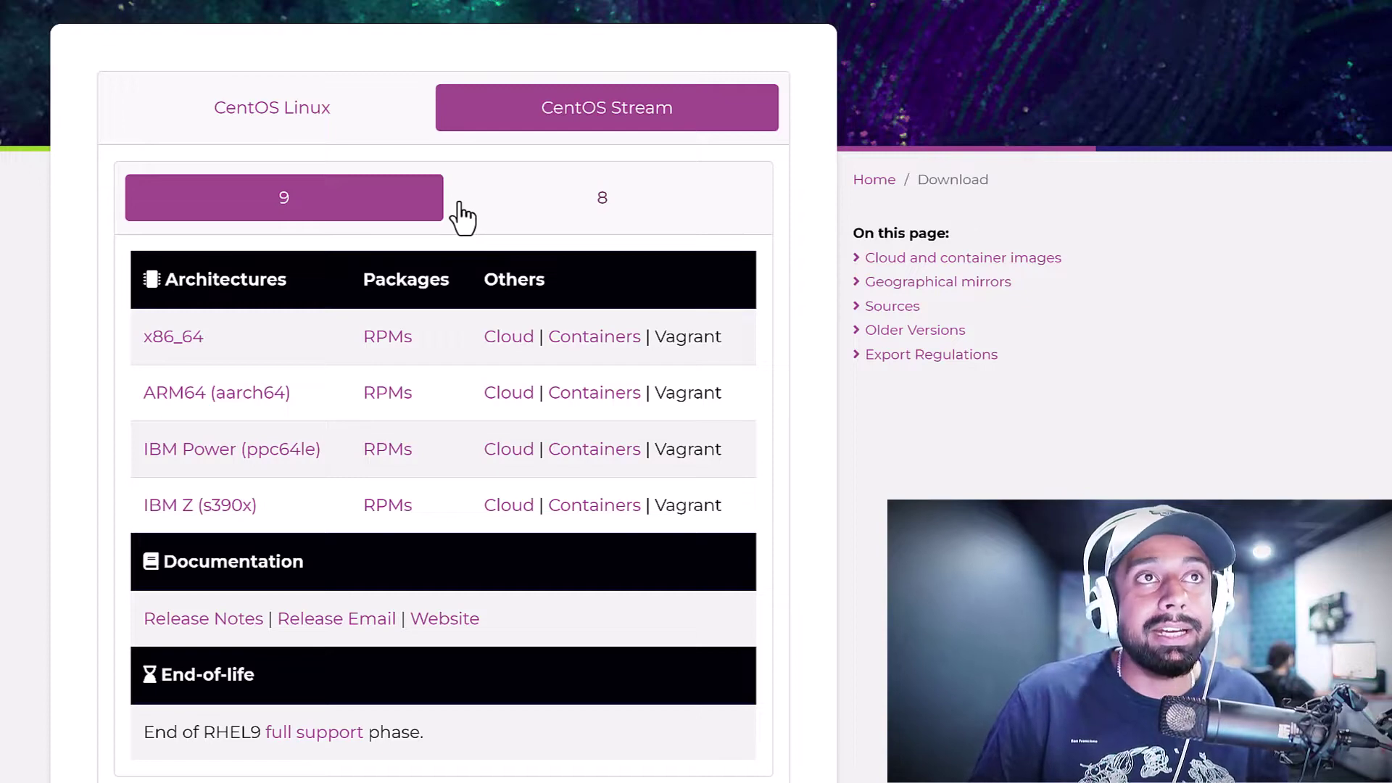
click(269, 120)
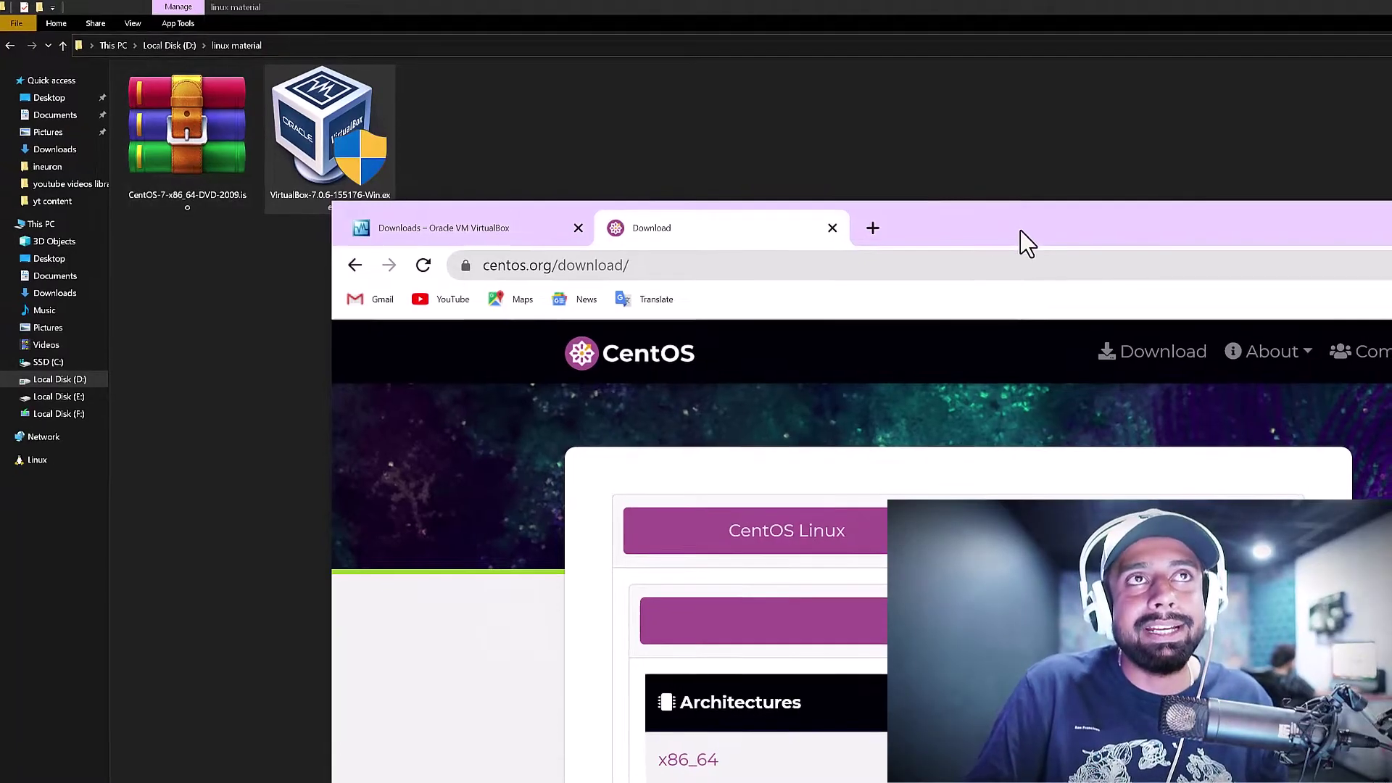
Maximize Chrome, briefly highlight 'Cloud' in the x86_64 row, and deselect the VirtualBox installer
double_click(1026, 243)
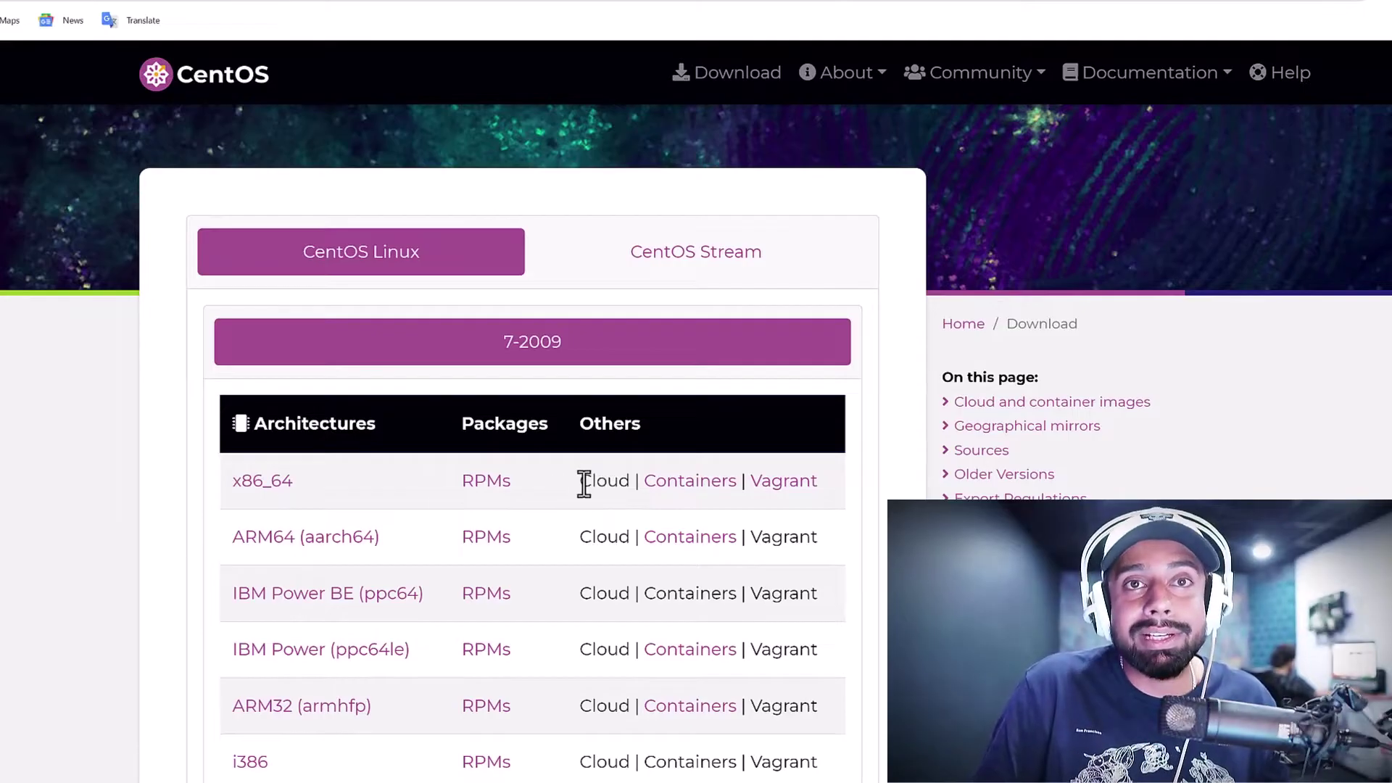
drag(581, 484, 631, 487)
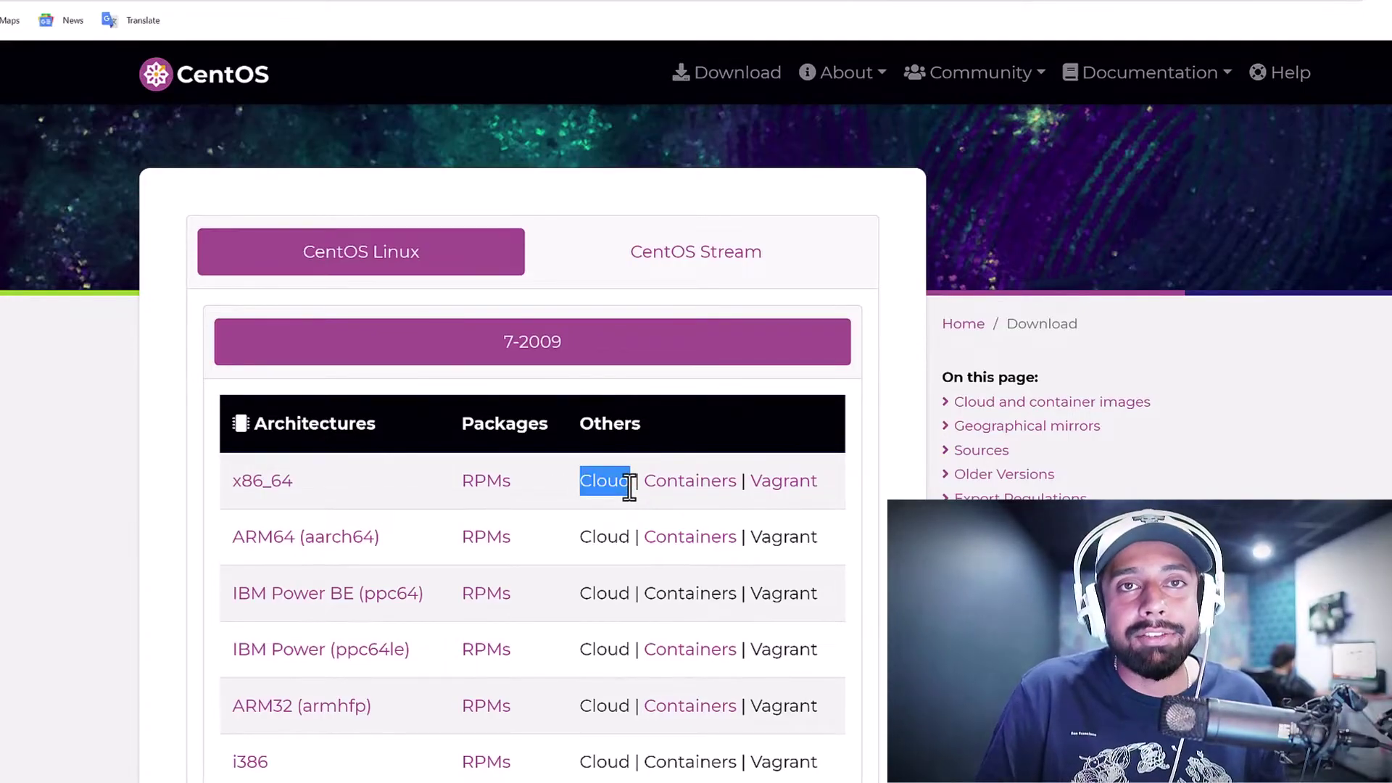
click(702, 500)
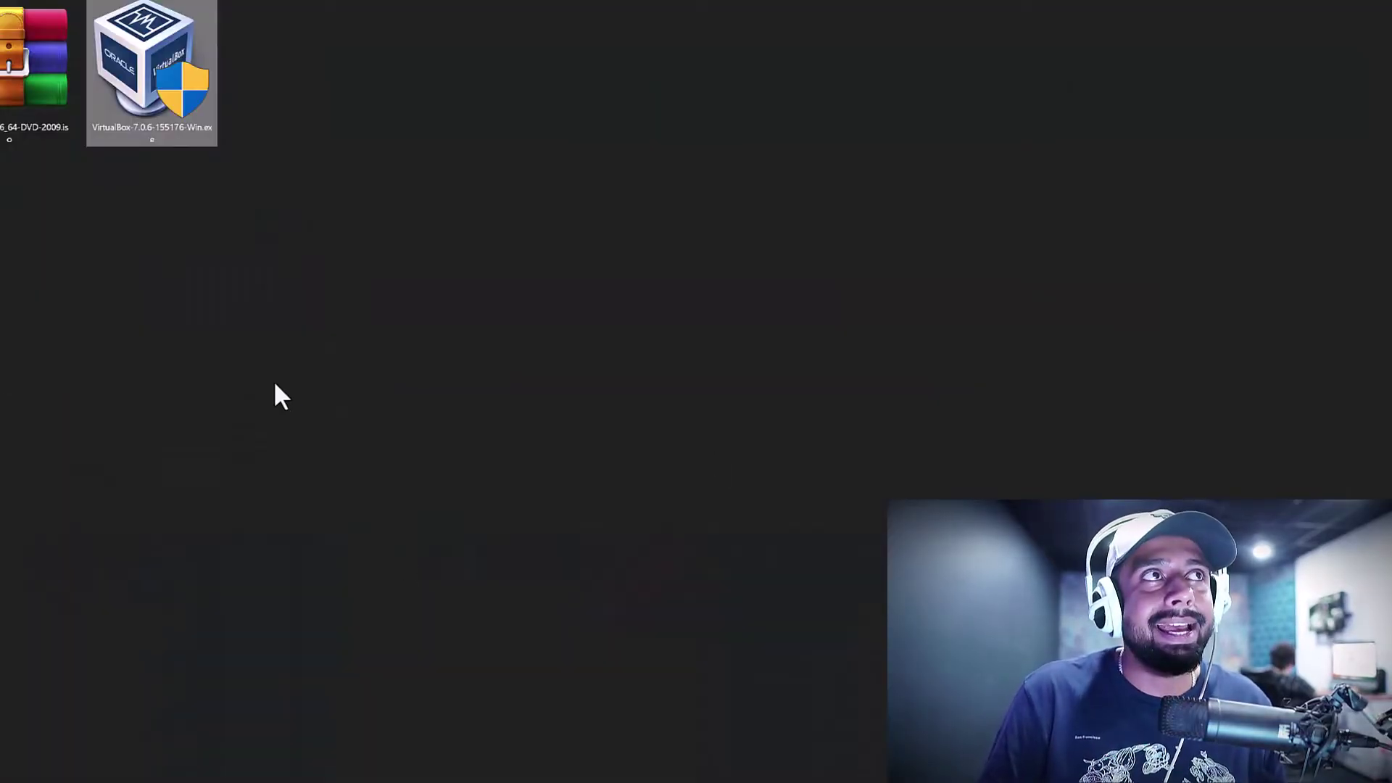
click(221, 168)
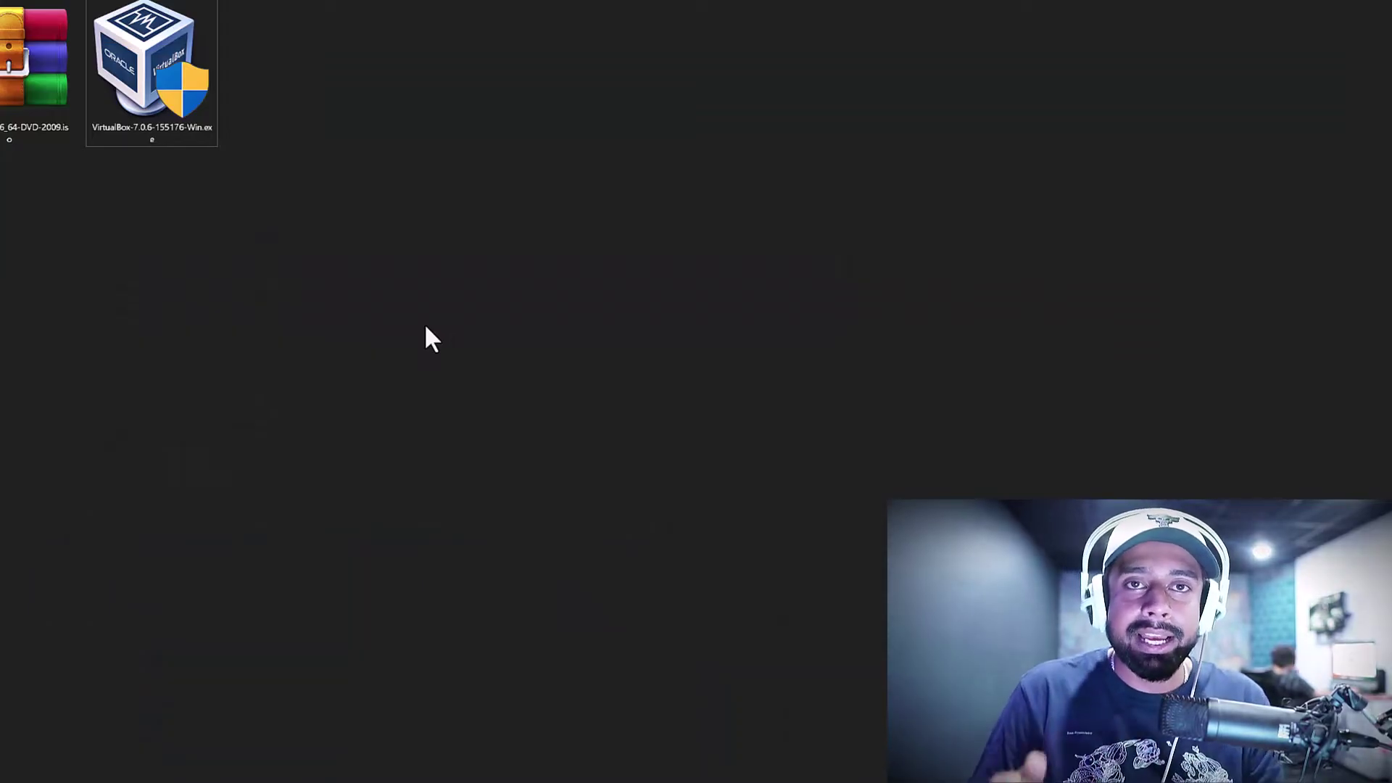
Run the VirtualBox 7.0.6 installer with default features, accepting the network and Python warnings
double_click(163, 58)
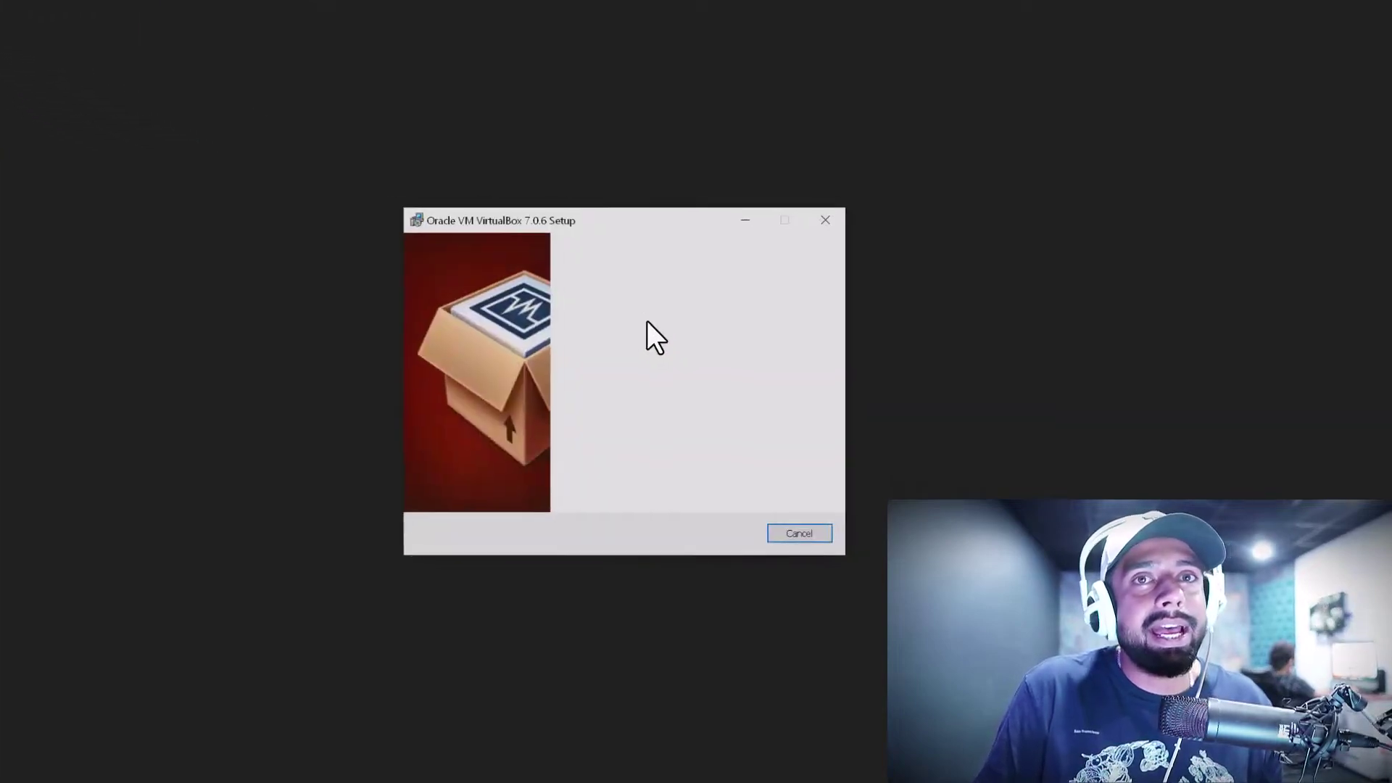
drag(301, 181, 138, 122)
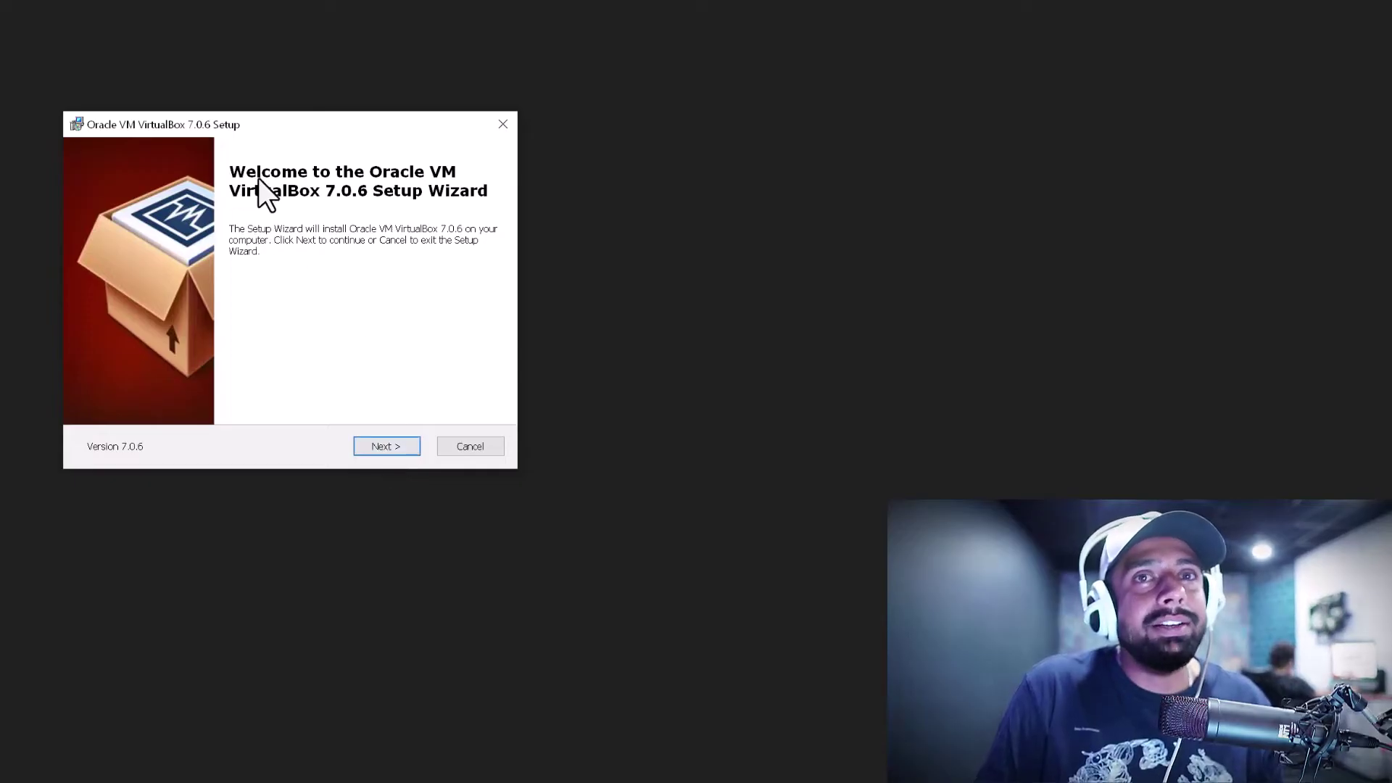
click(385, 445)
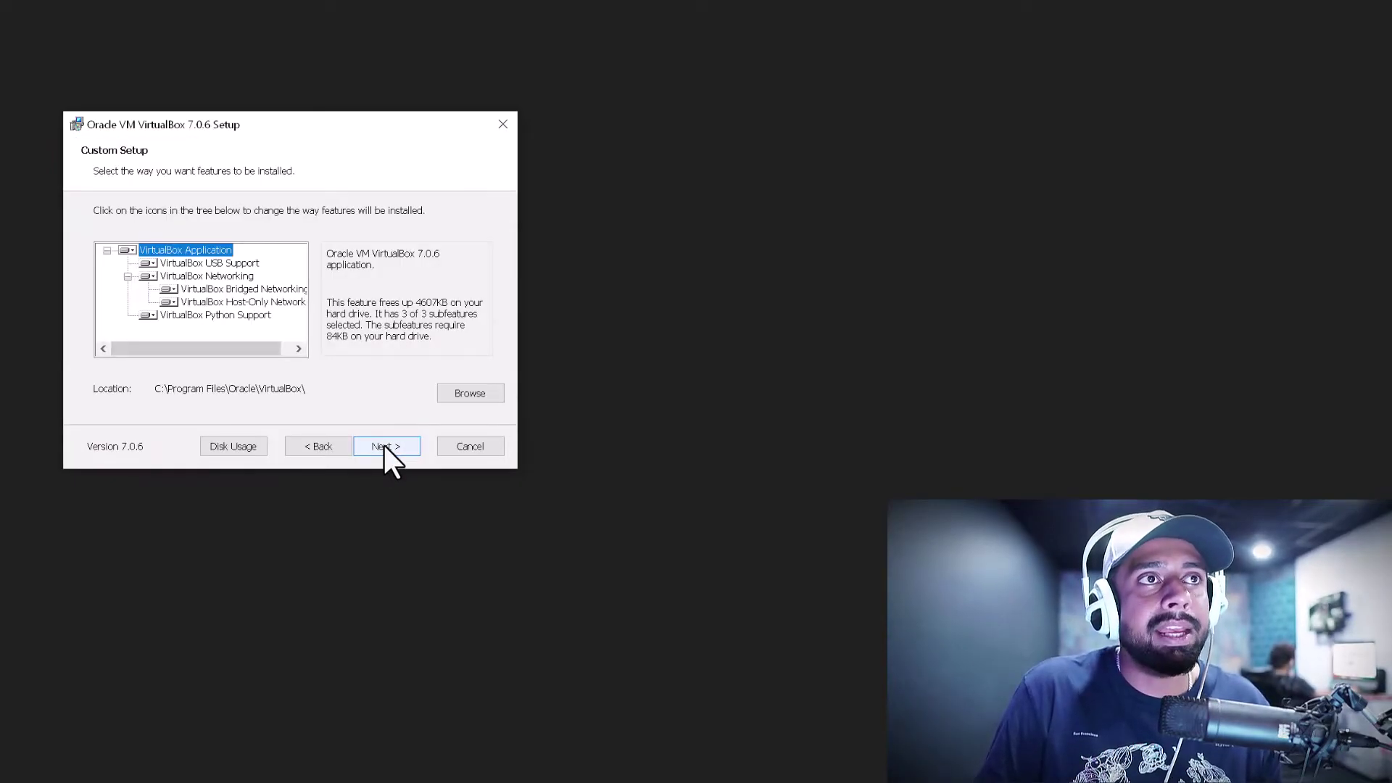
click(385, 446)
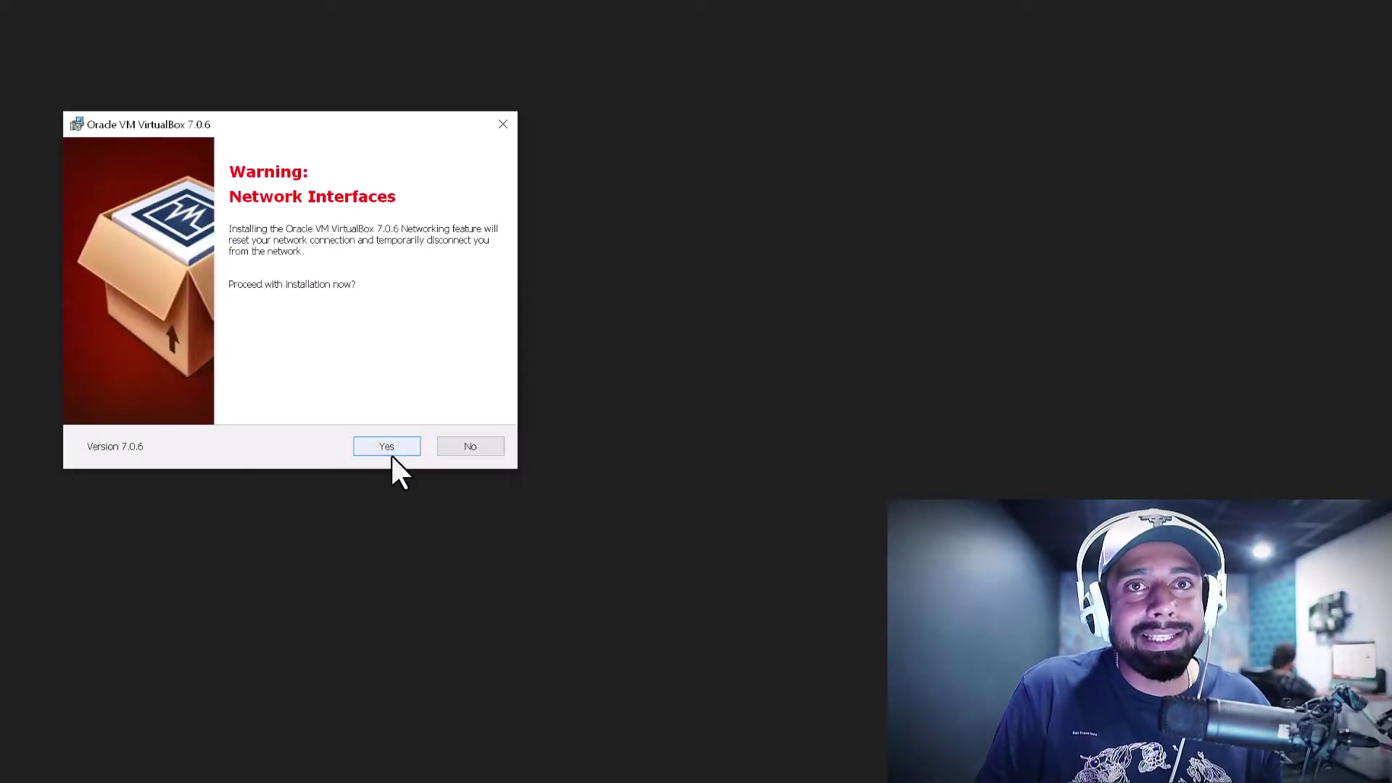
click(391, 449)
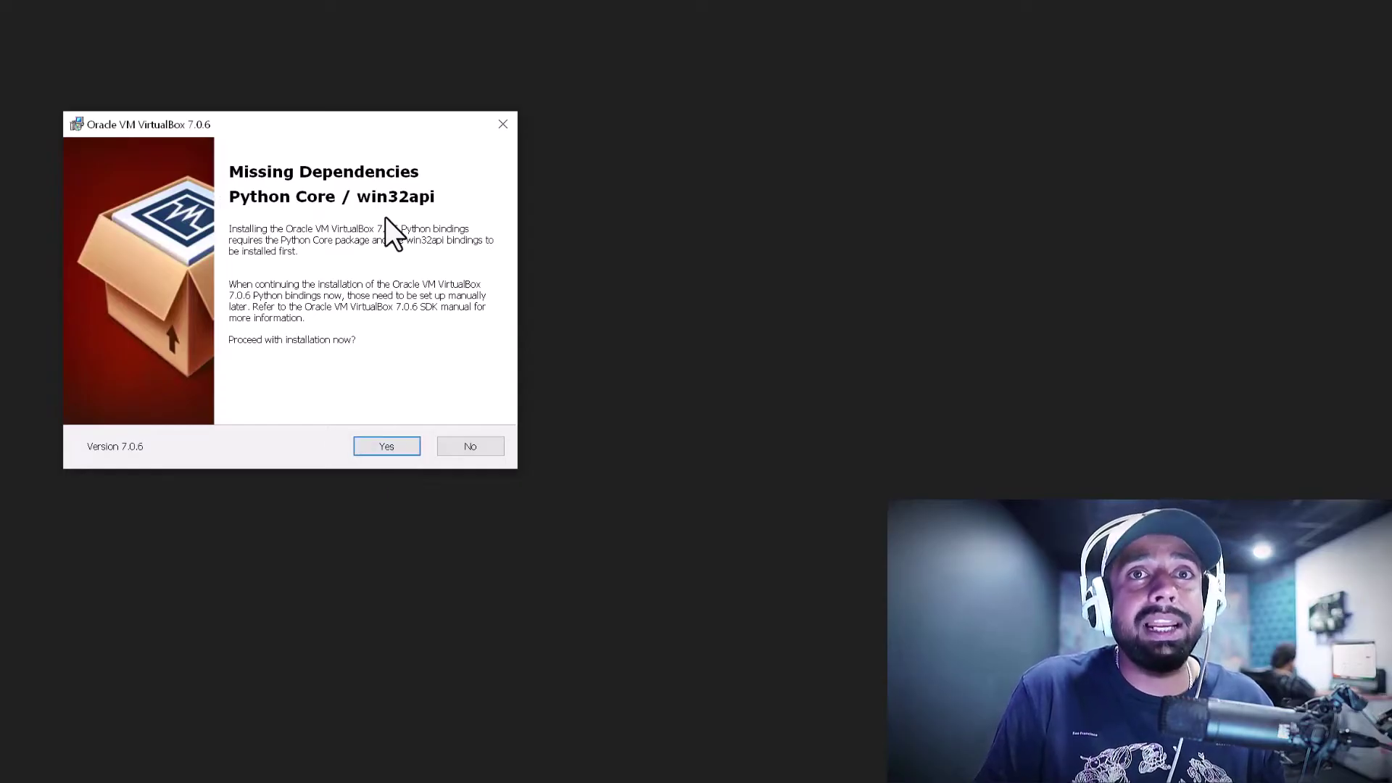
click(377, 447)
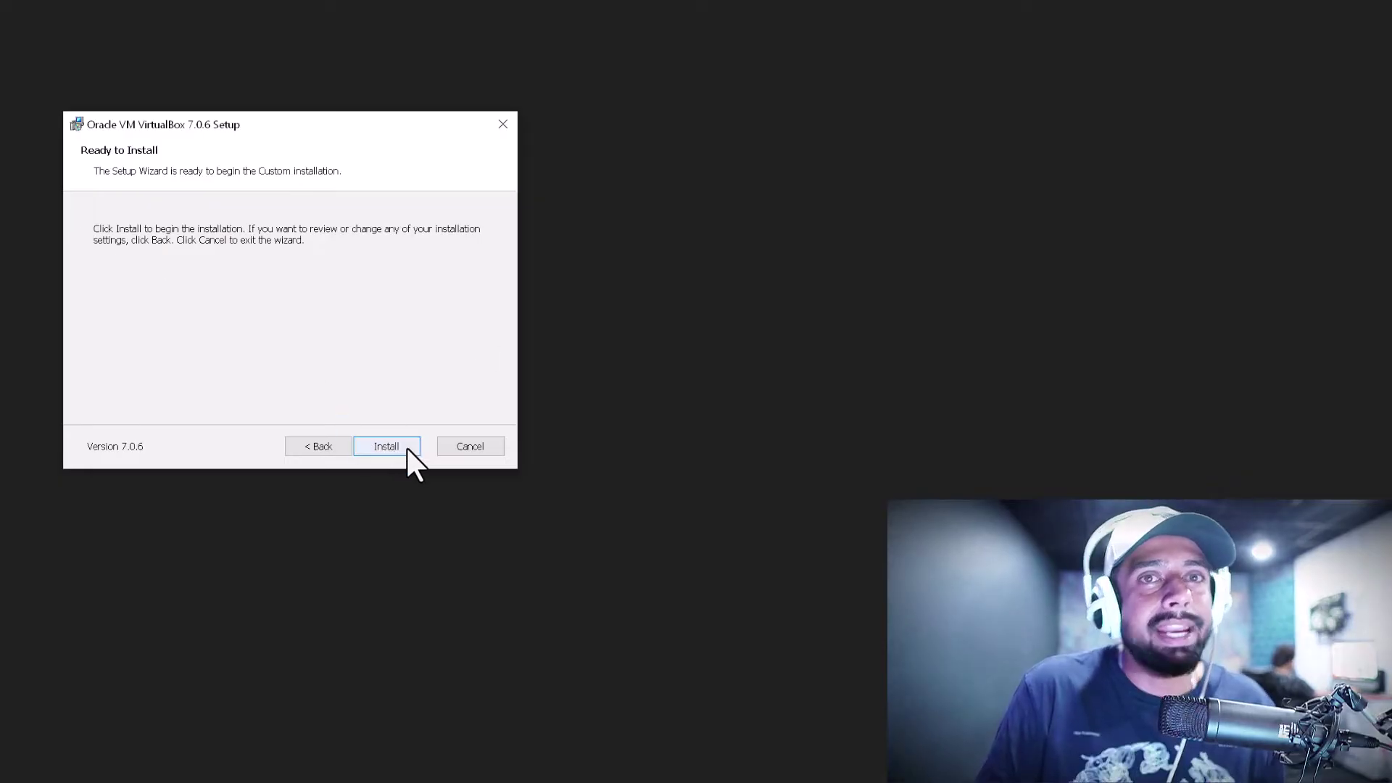
click(386, 445)
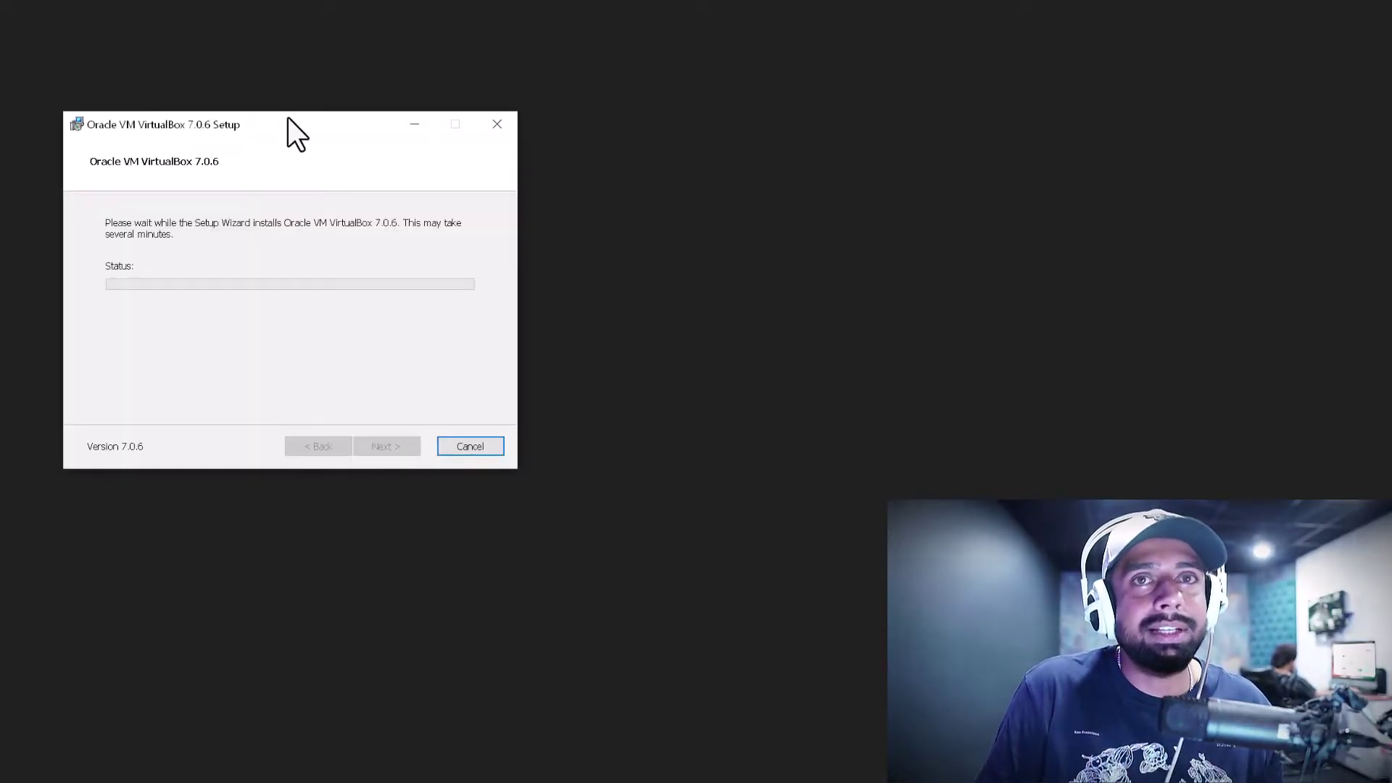
Wait for the VirtualBox 7.0.6 installation to complete, then Finish with auto-start left checked
drag(288, 118, 450, 147)
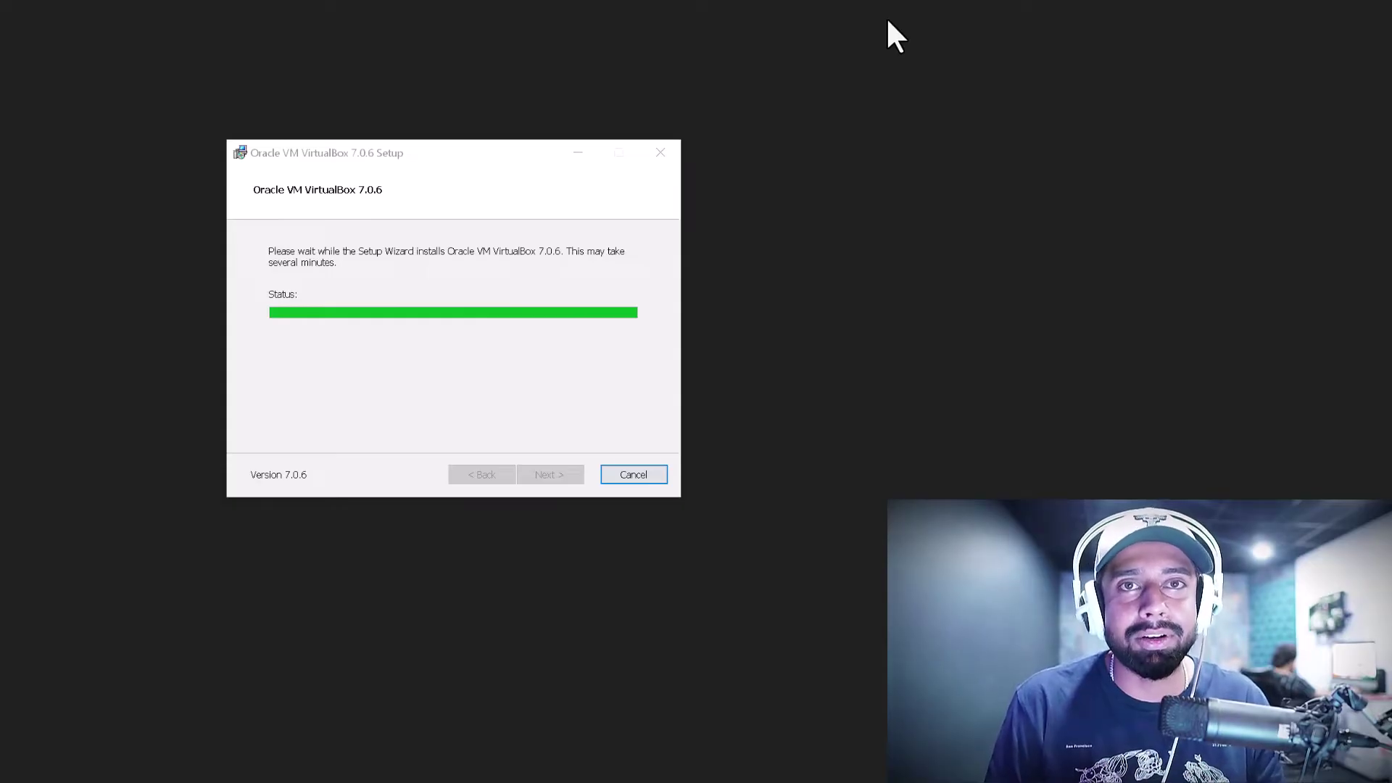
drag(466, 150, 527, 105)
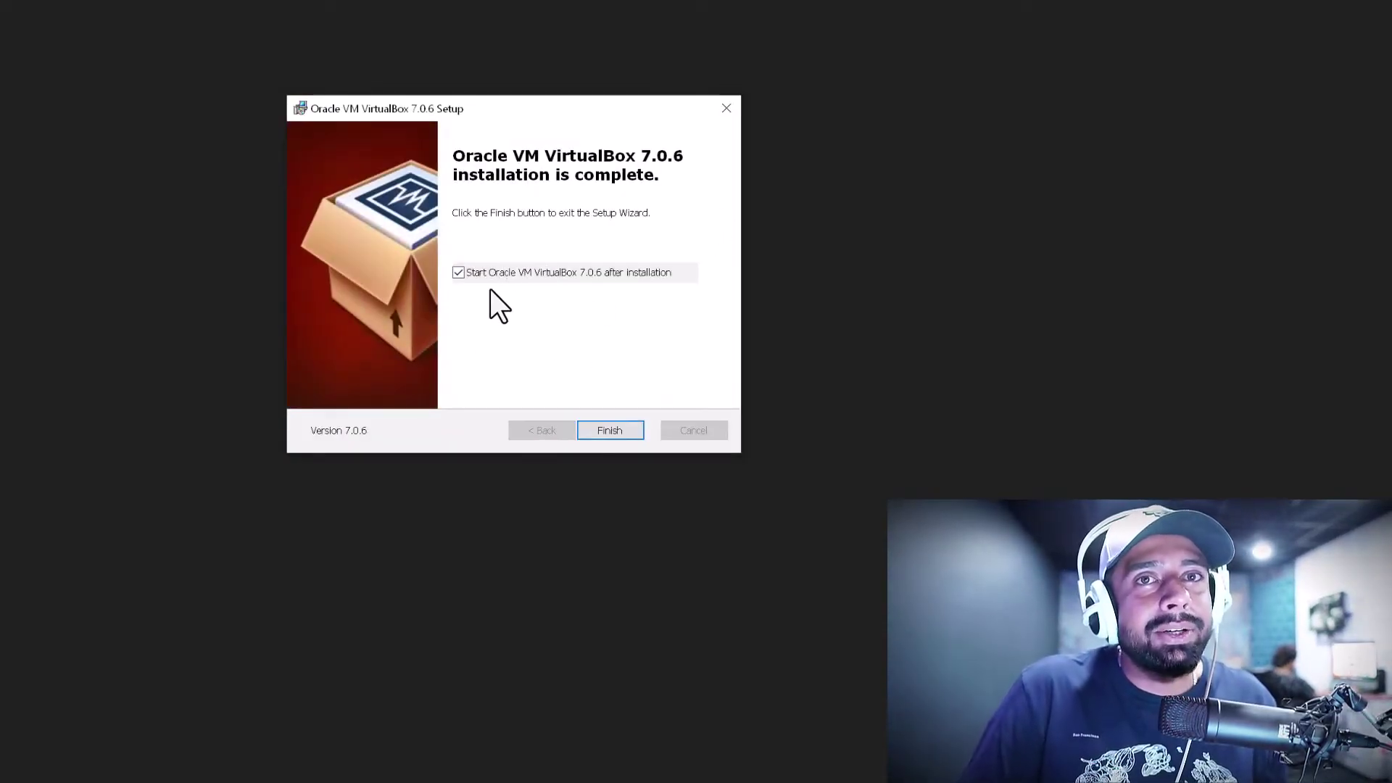
click(609, 431)
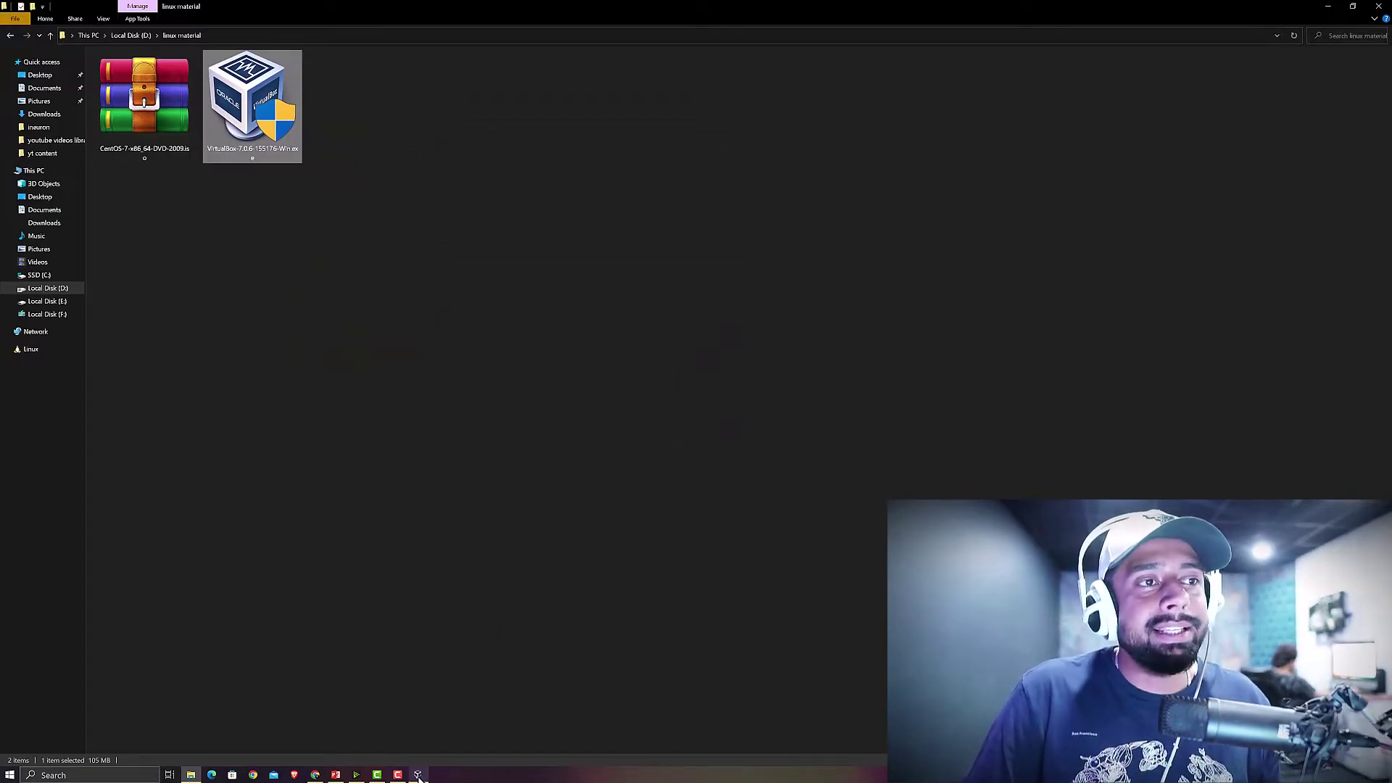
Open VirtualBox Manager from the taskbar, maximize it, and start a New virtual machine
click(418, 774)
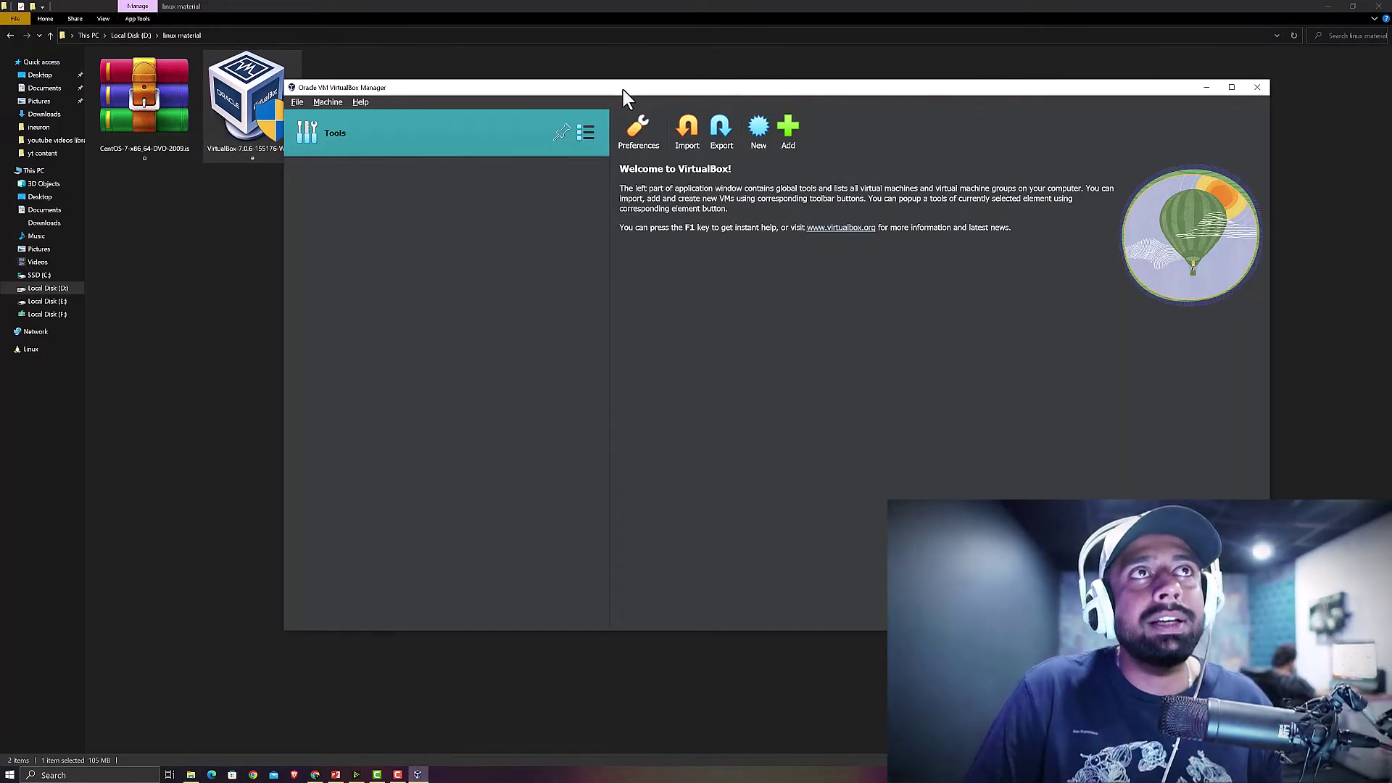
drag(622, 83, 659, 6)
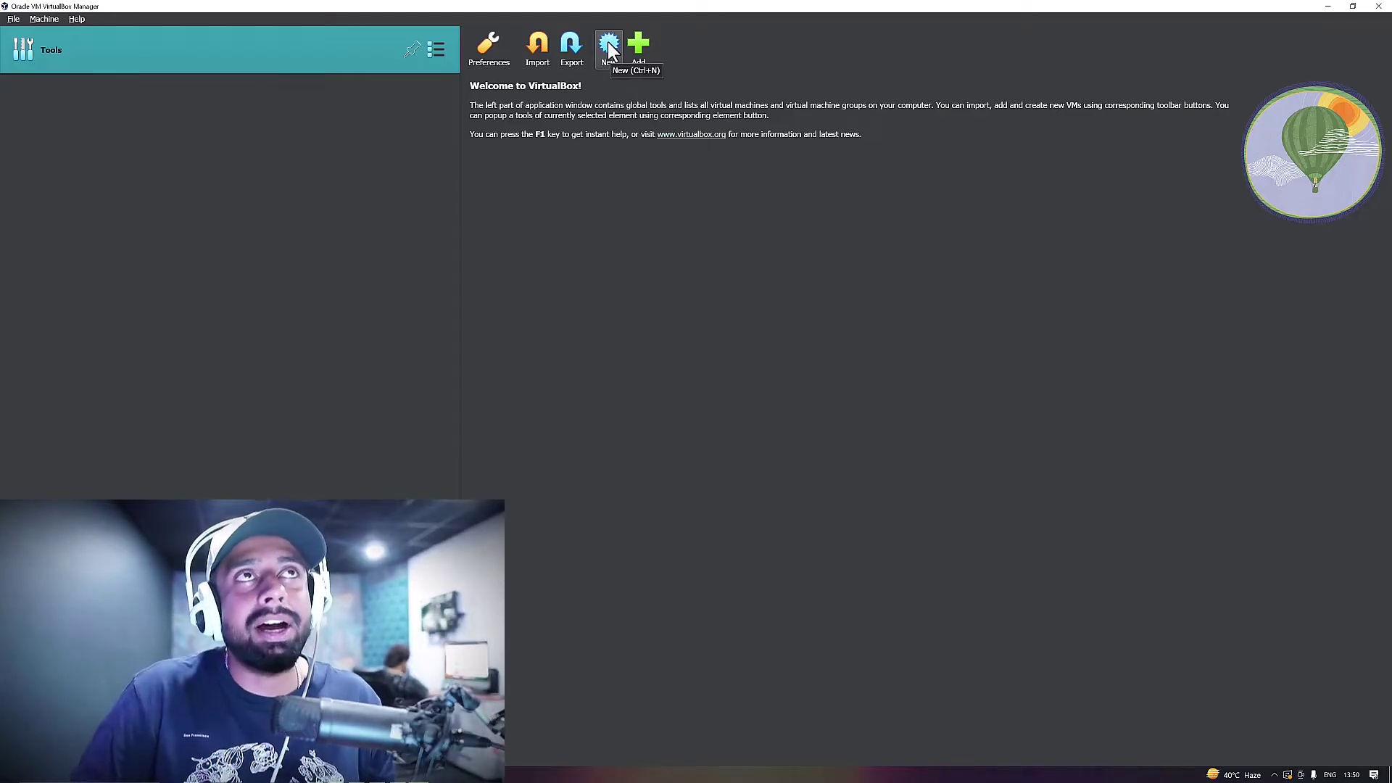
drag(725, 6, 850, 90)
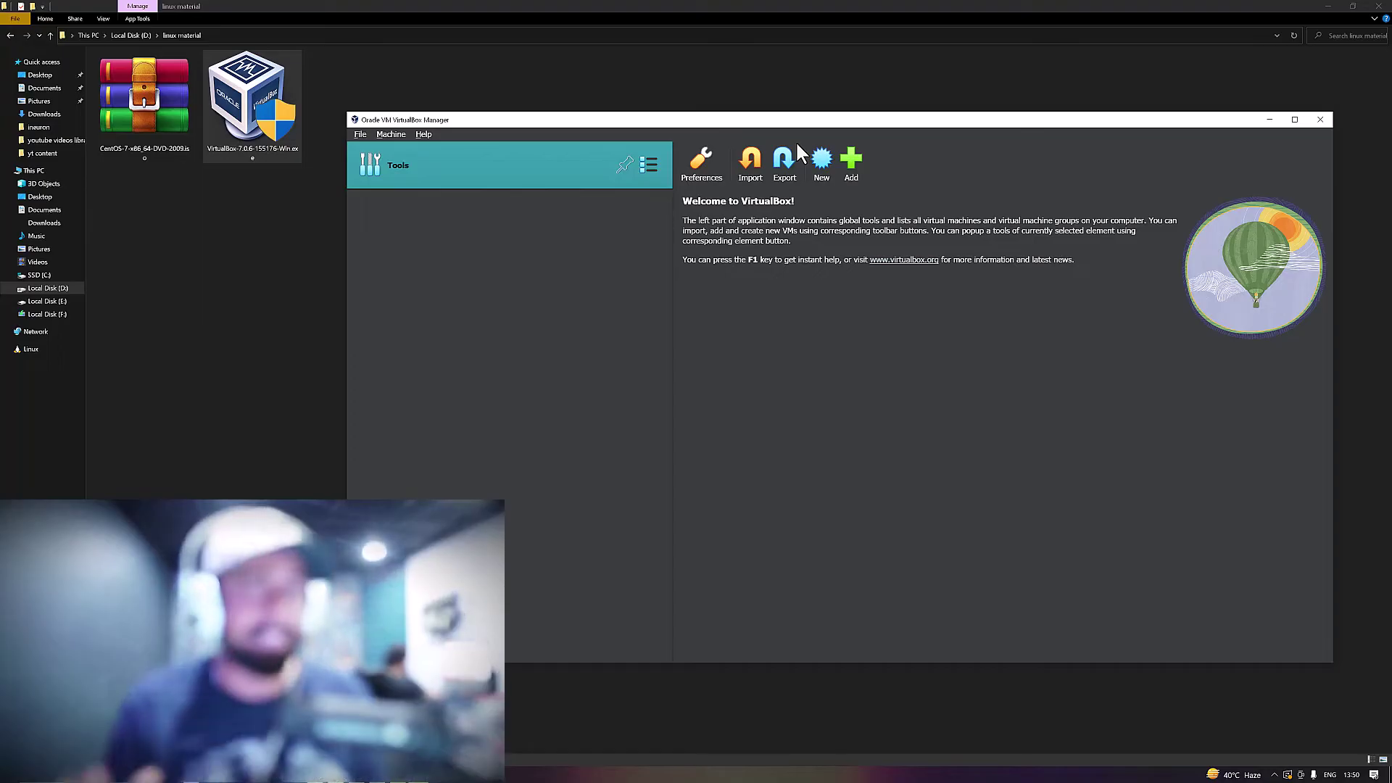
double_click(834, 119)
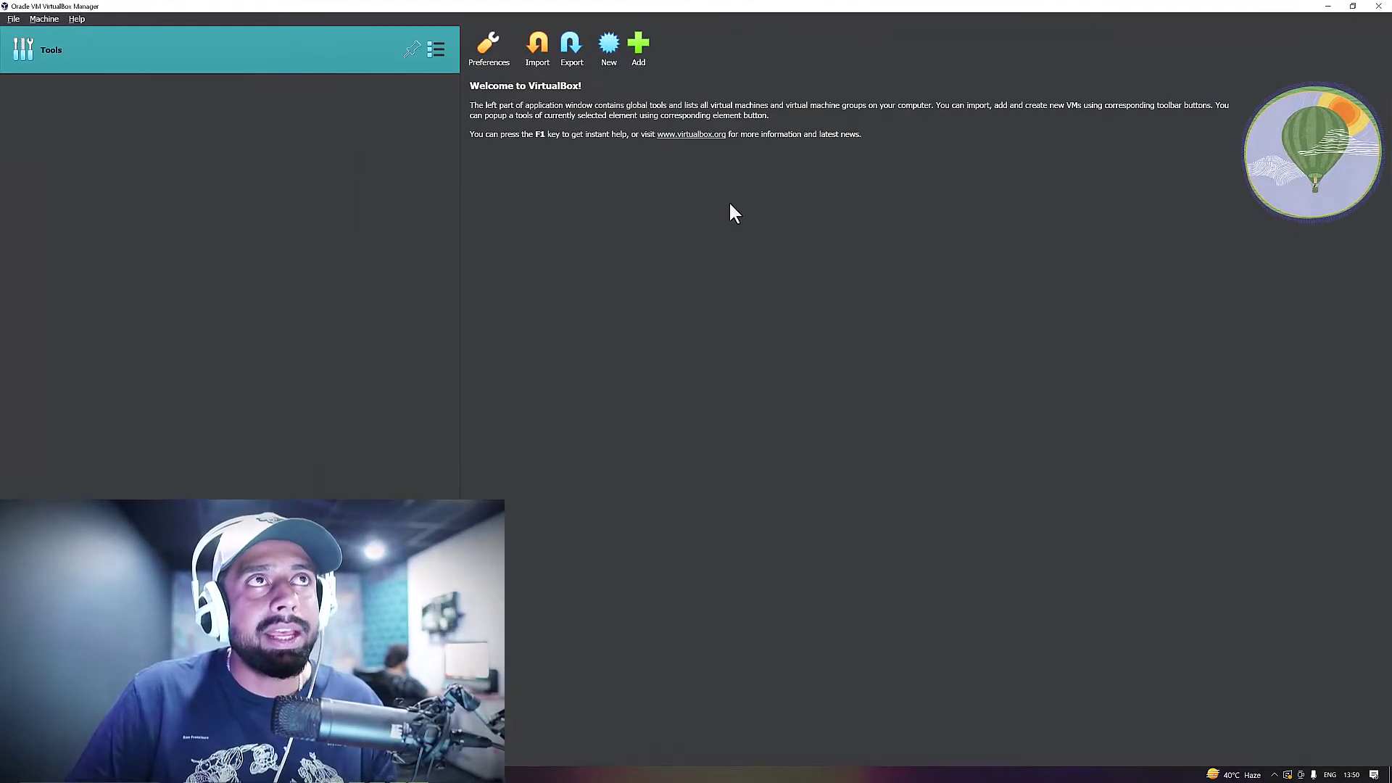
click(610, 47)
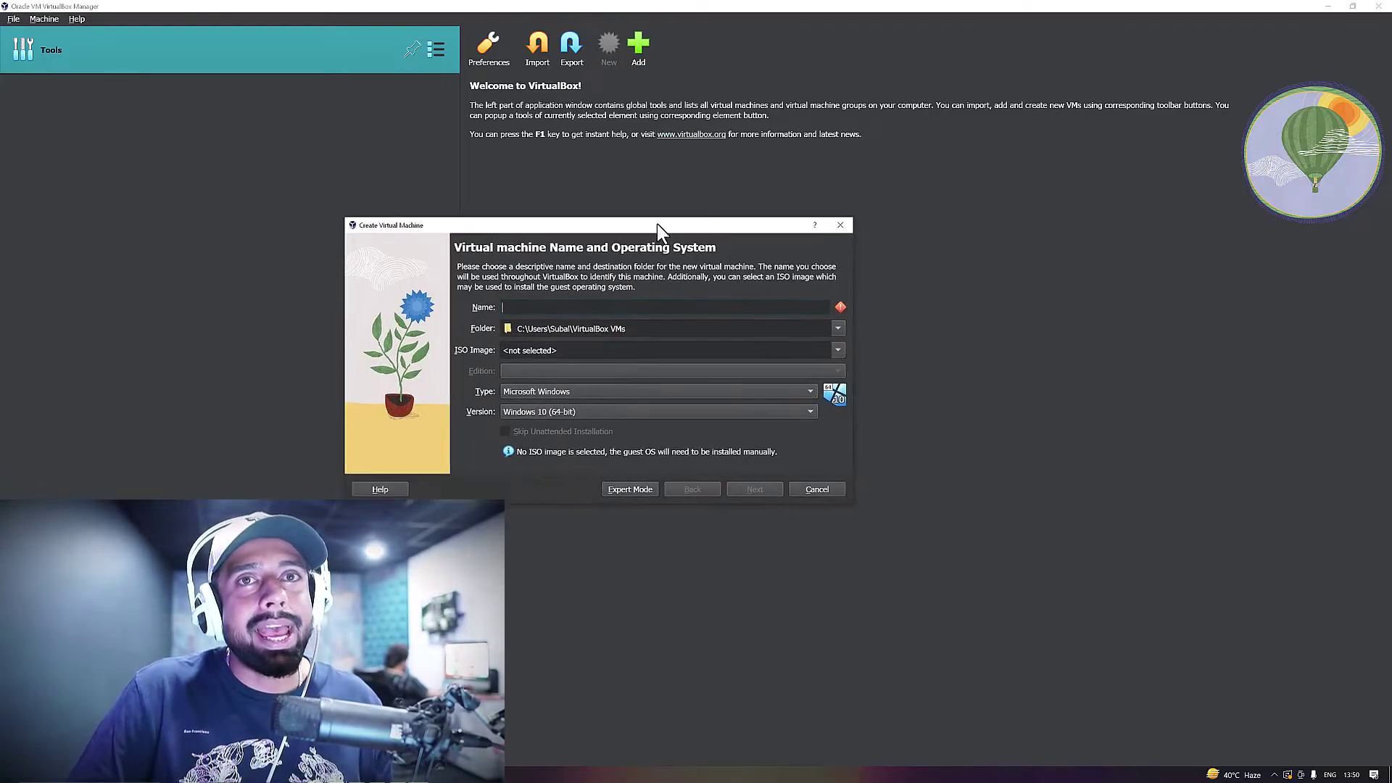
Name the VM 'centos', attach D:\linux material\CentOS-7-x86_64-DVD-2009.iso, and continue to unattended install
drag(657, 223, 715, 216)
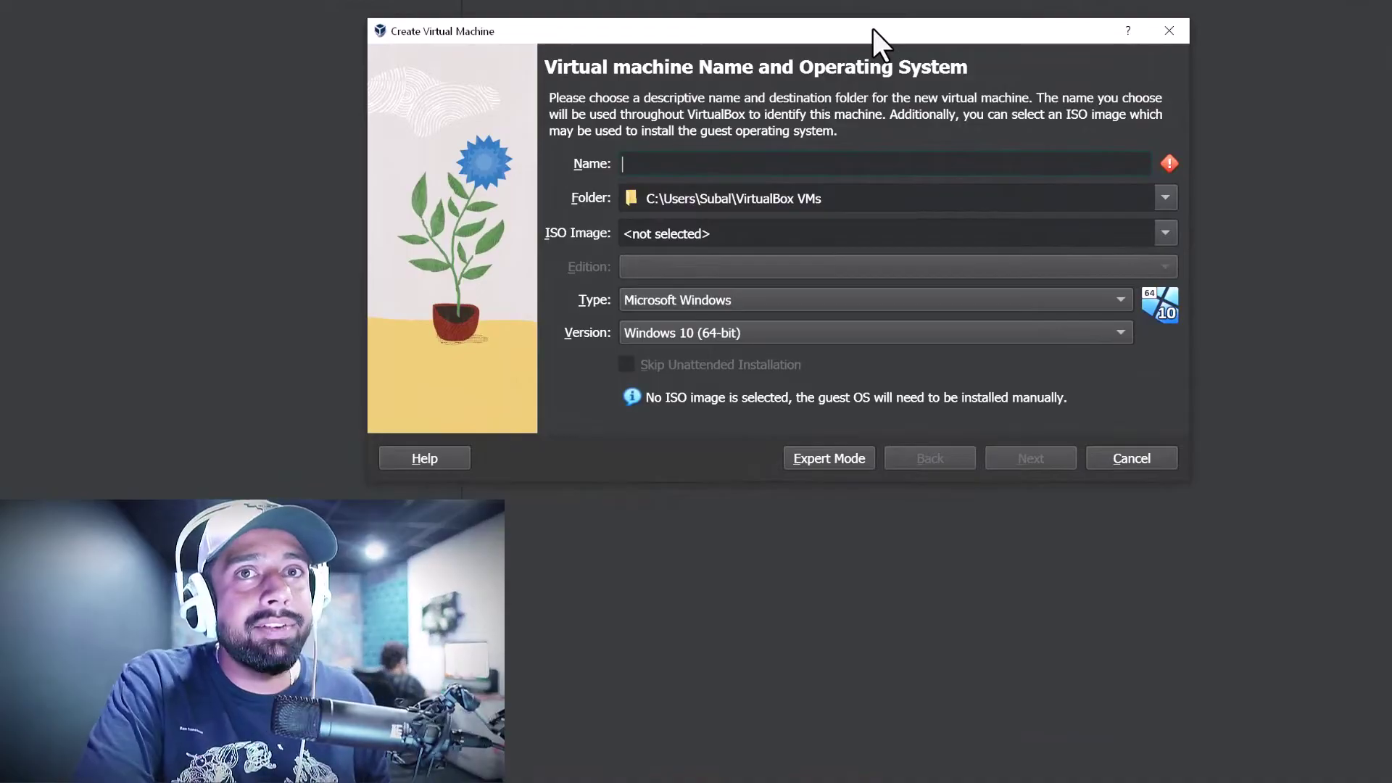
text(ce)
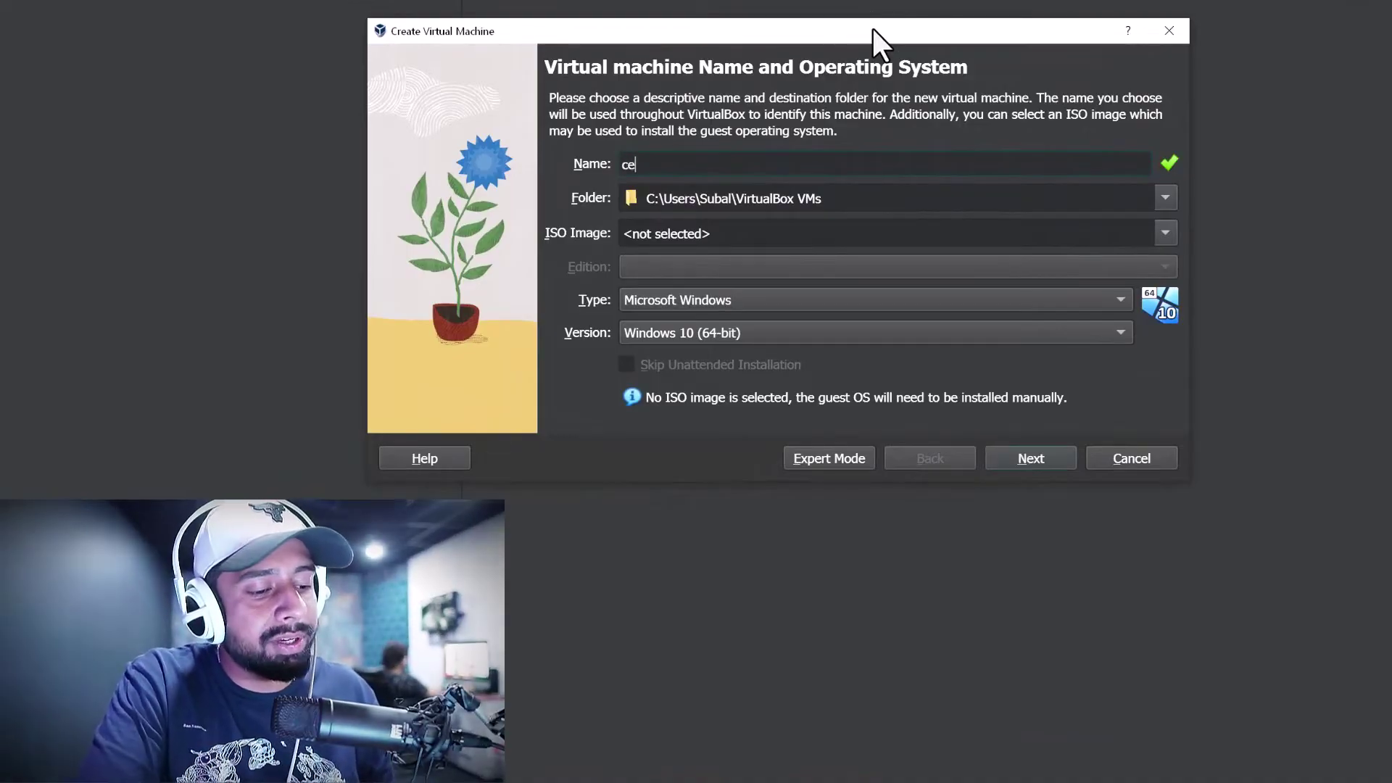
text(ntos)
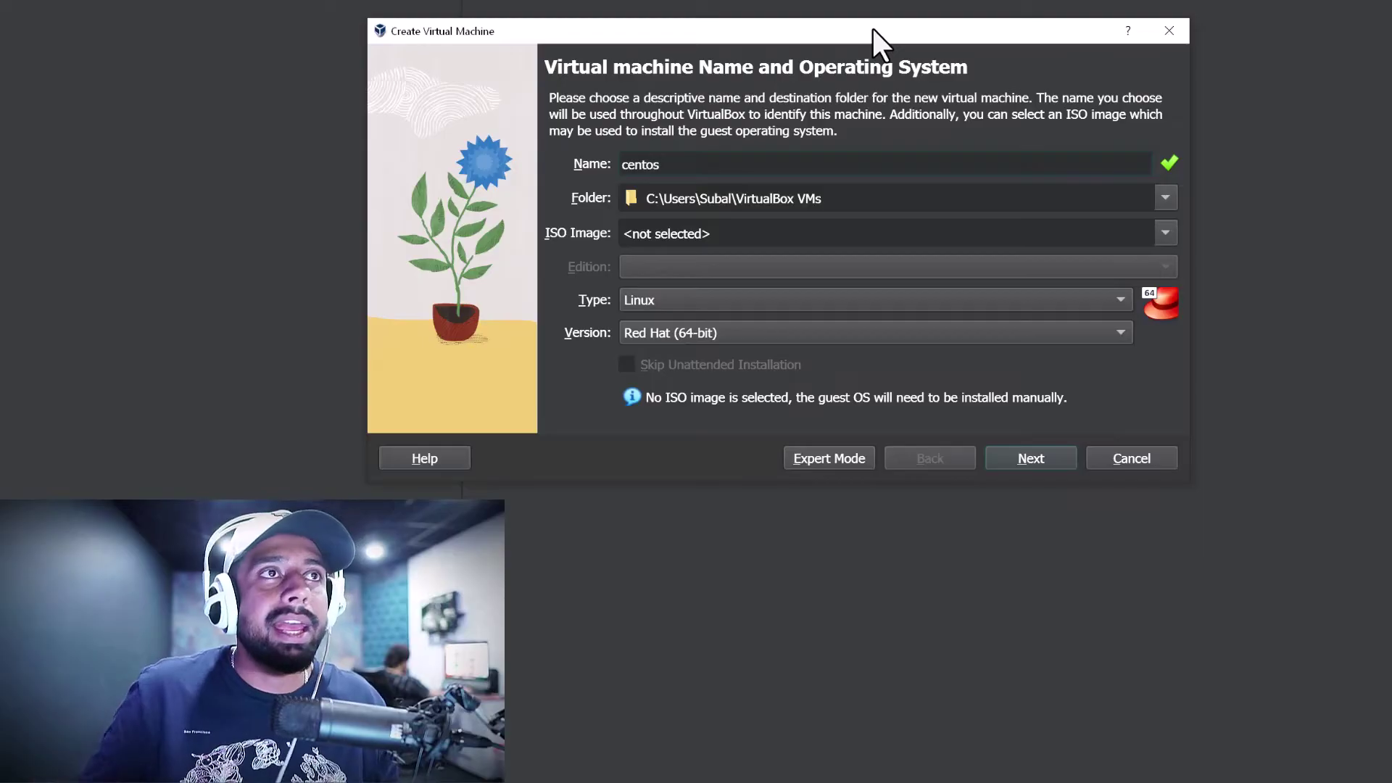
click(1165, 233)
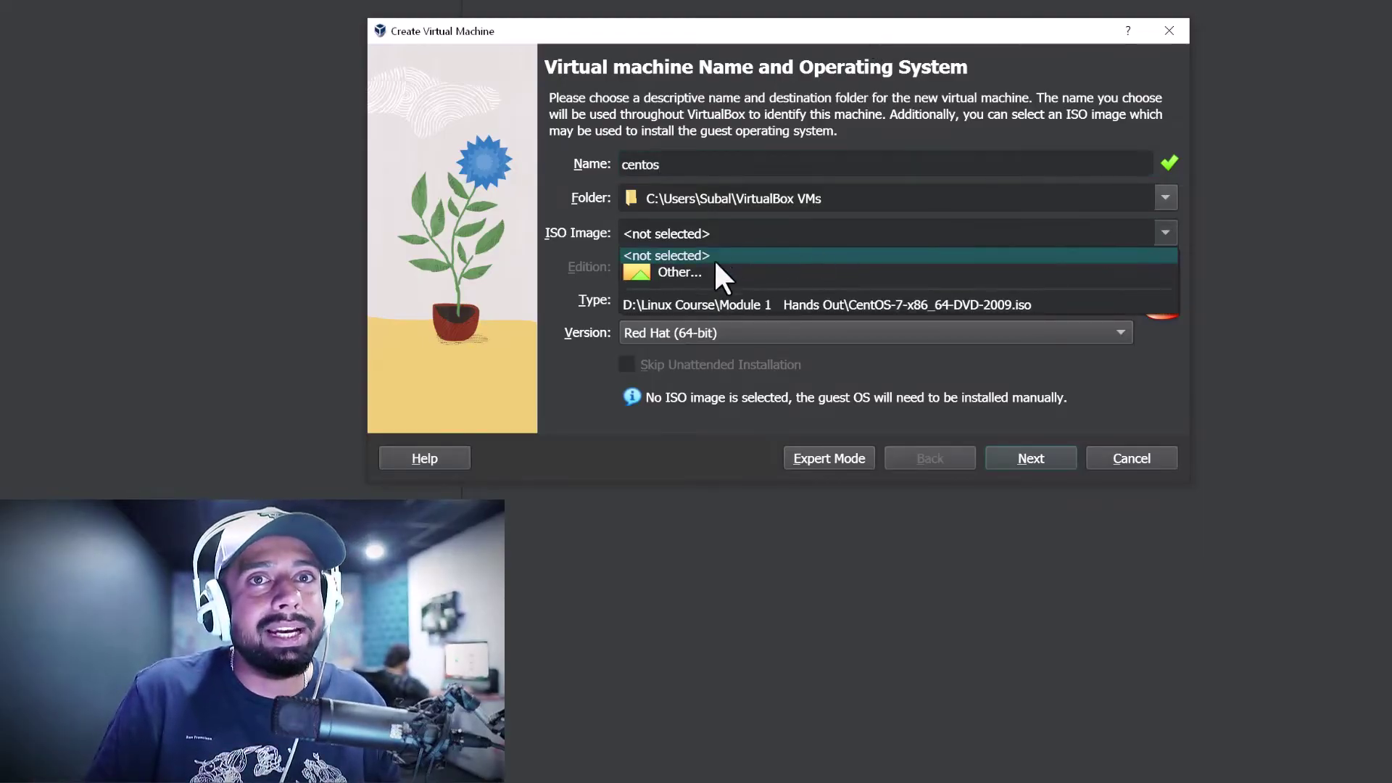
click(671, 272)
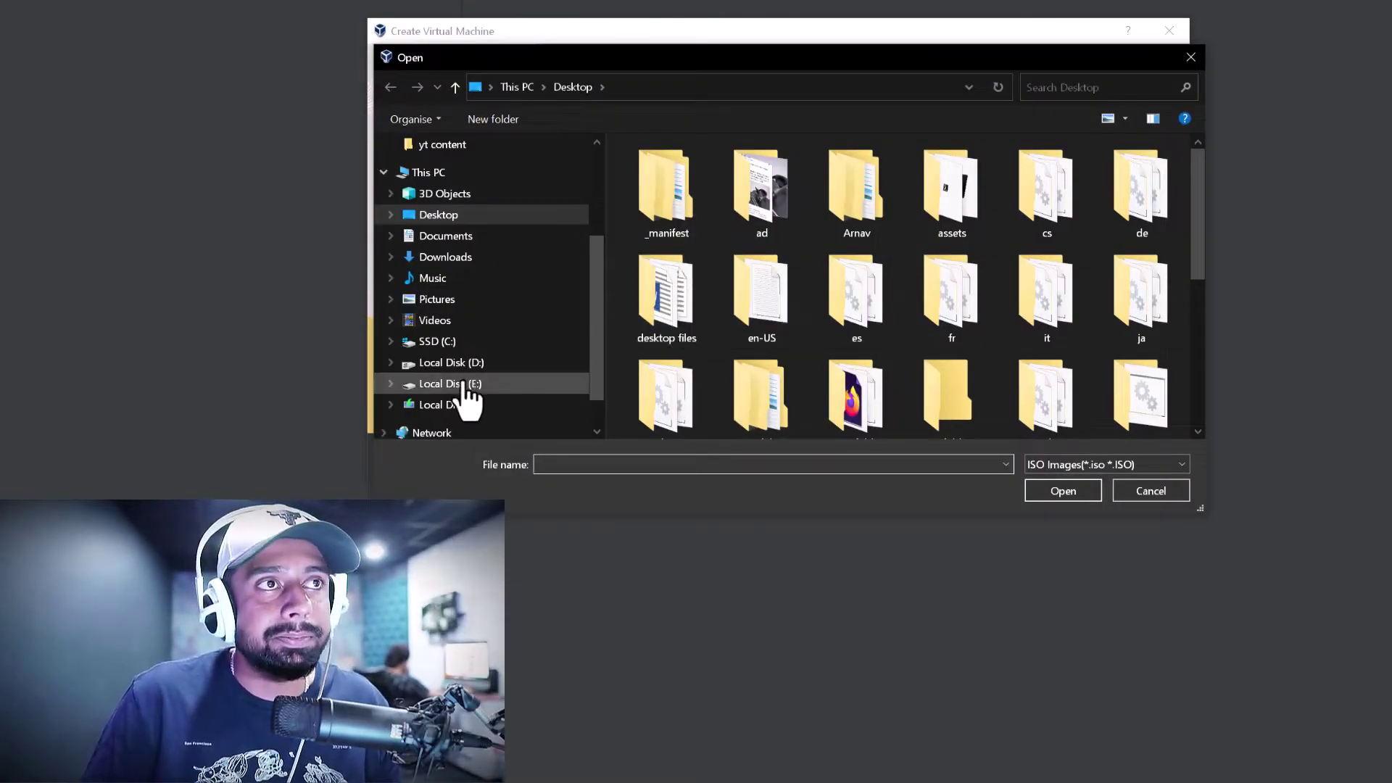
click(467, 364)
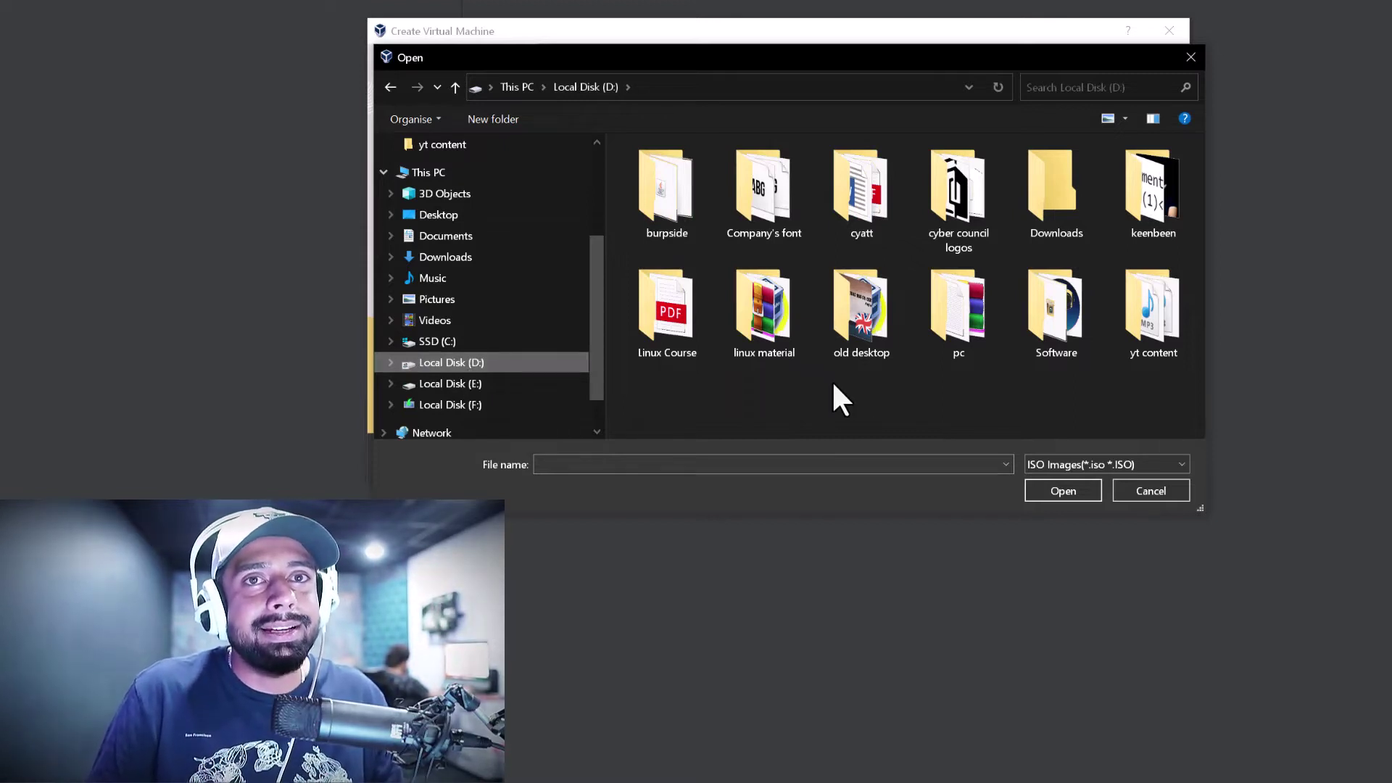
double_click(757, 308)
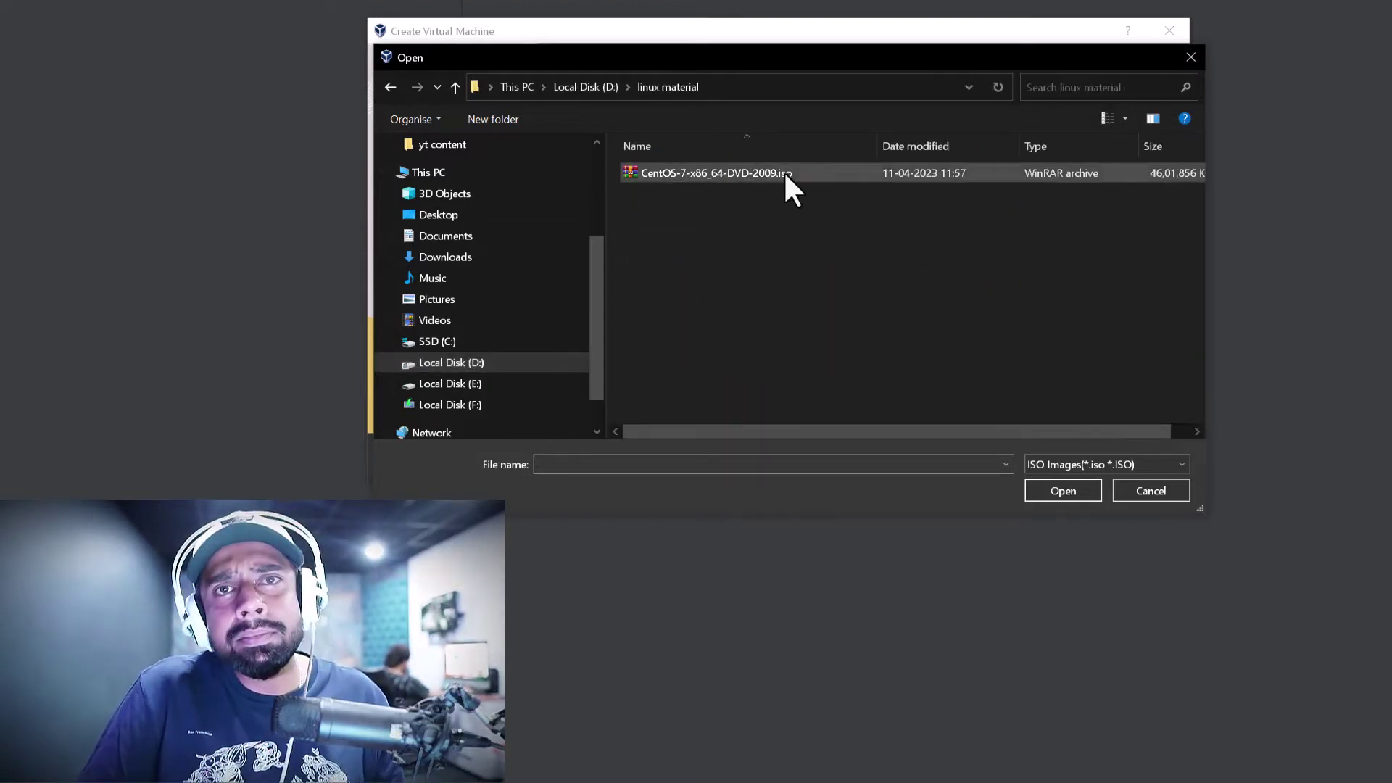
click(747, 173)
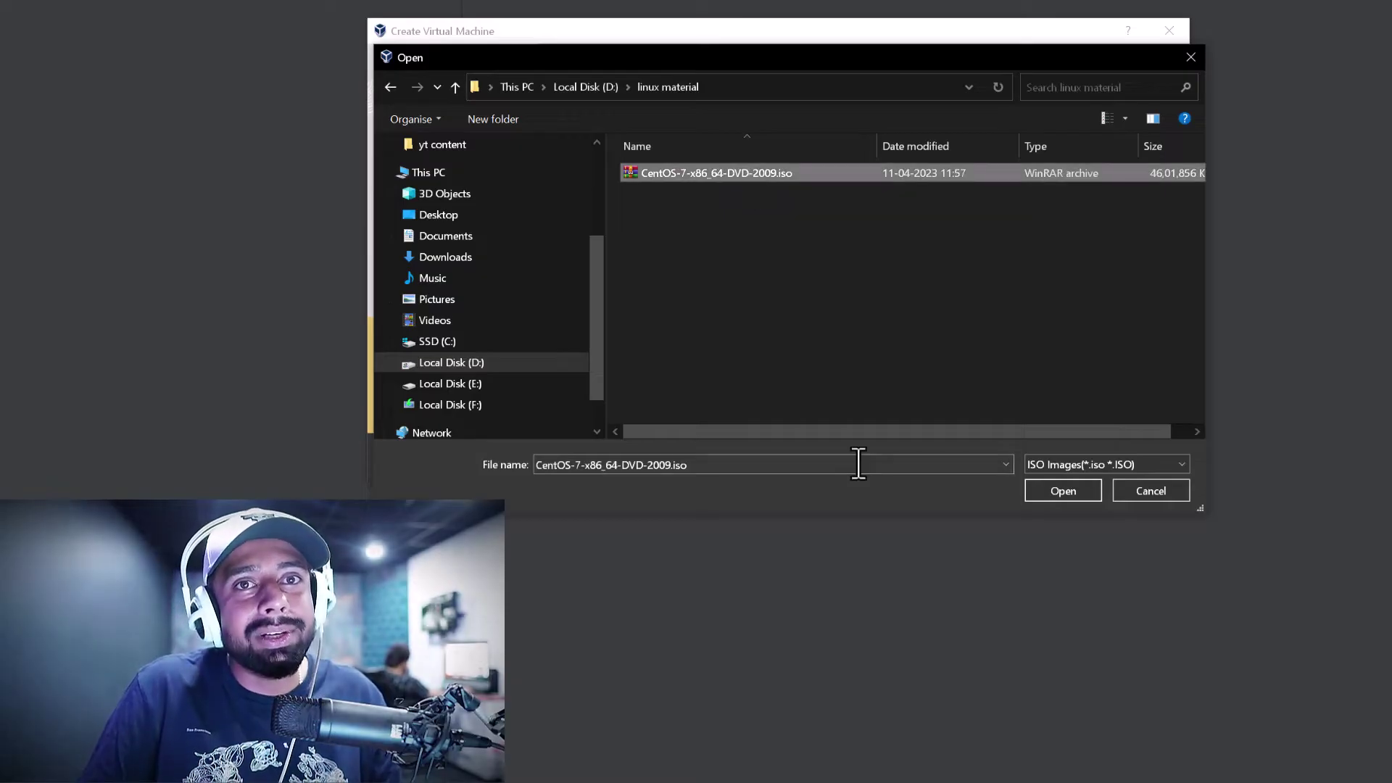
click(1060, 491)
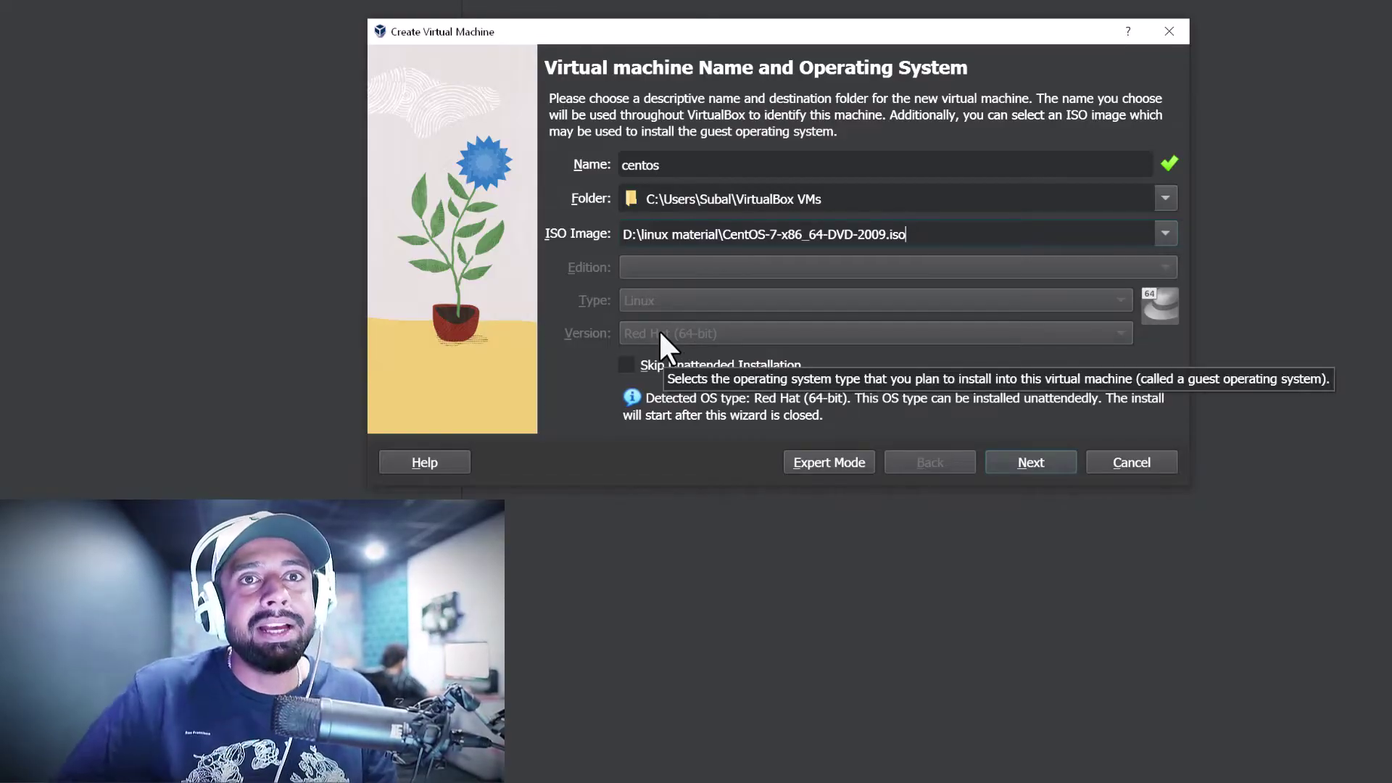
click(1045, 462)
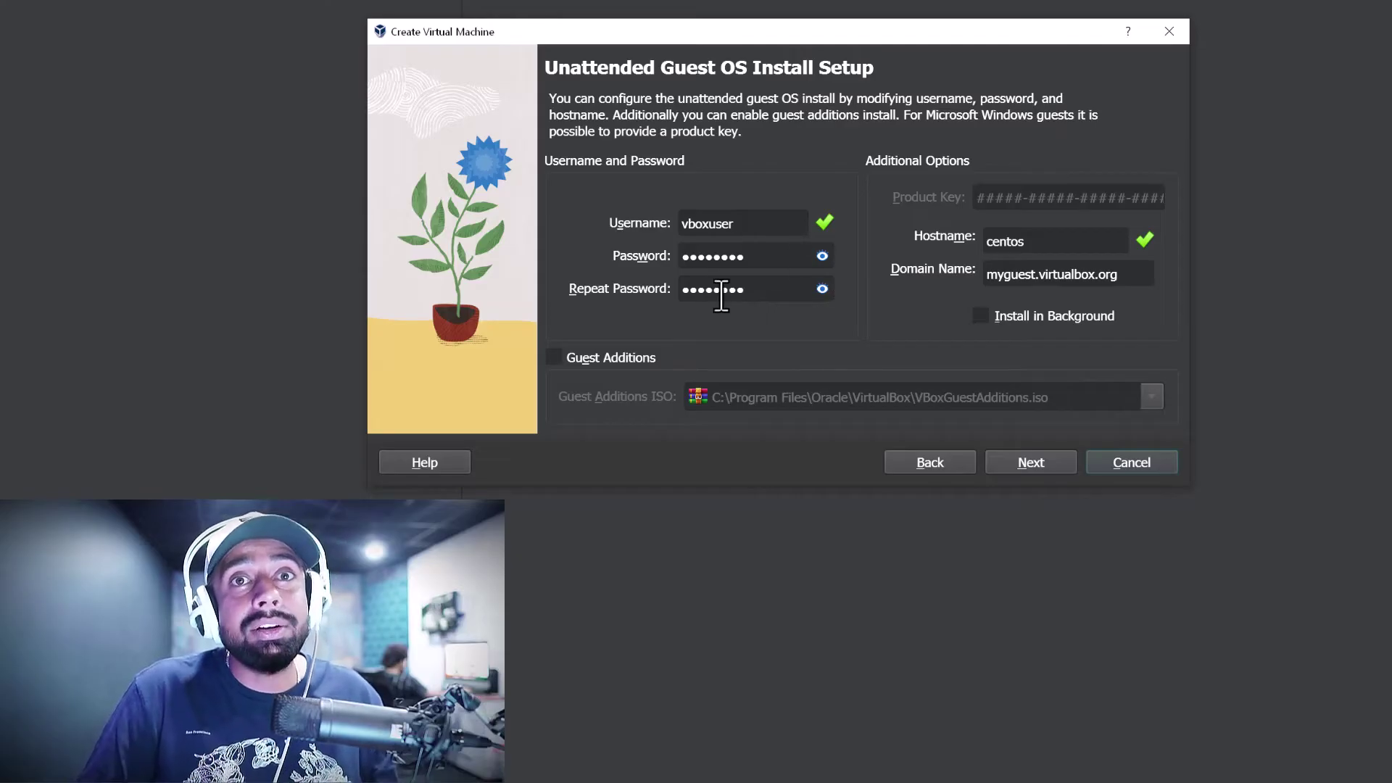
Replace the default unattended-install password with a new one and repeat it identically
click(822, 256)
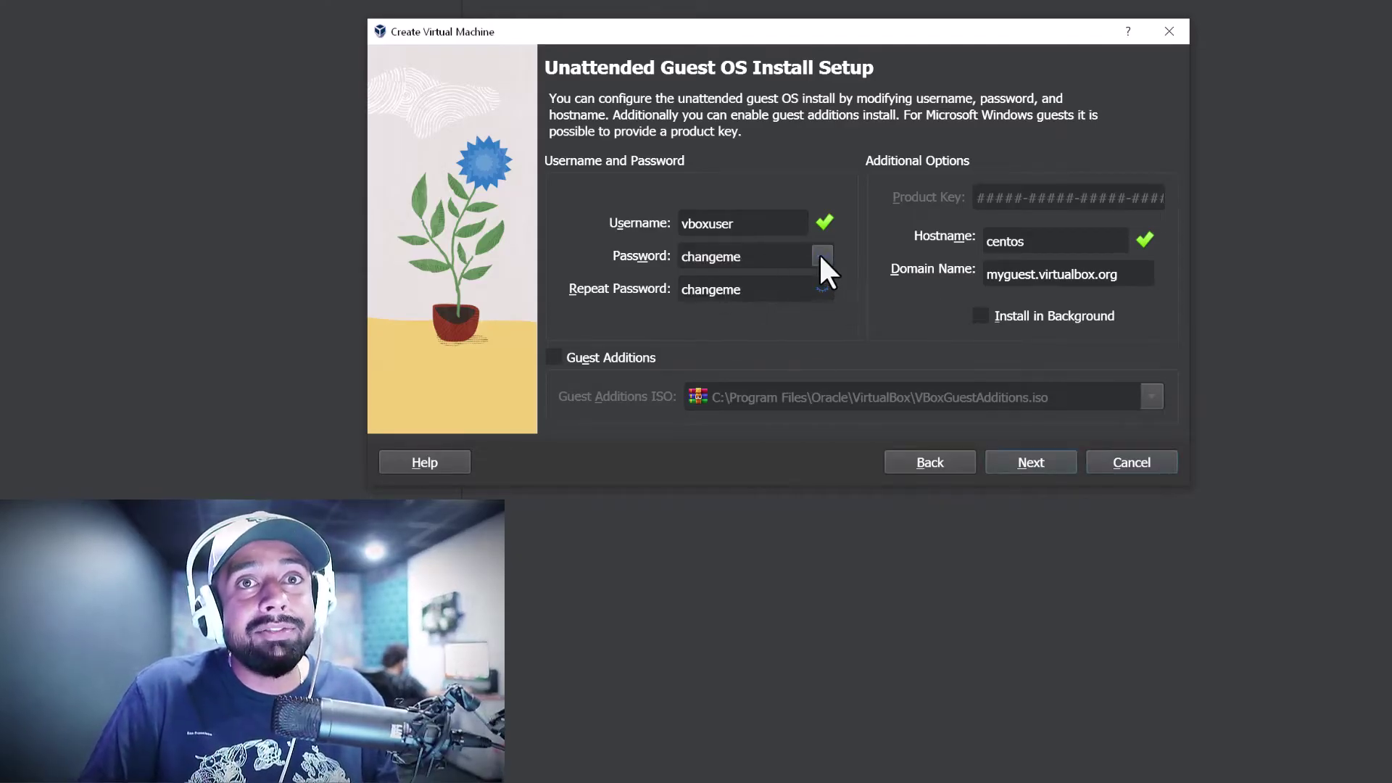
click(822, 257)
drag(815, 252, 591, 250)
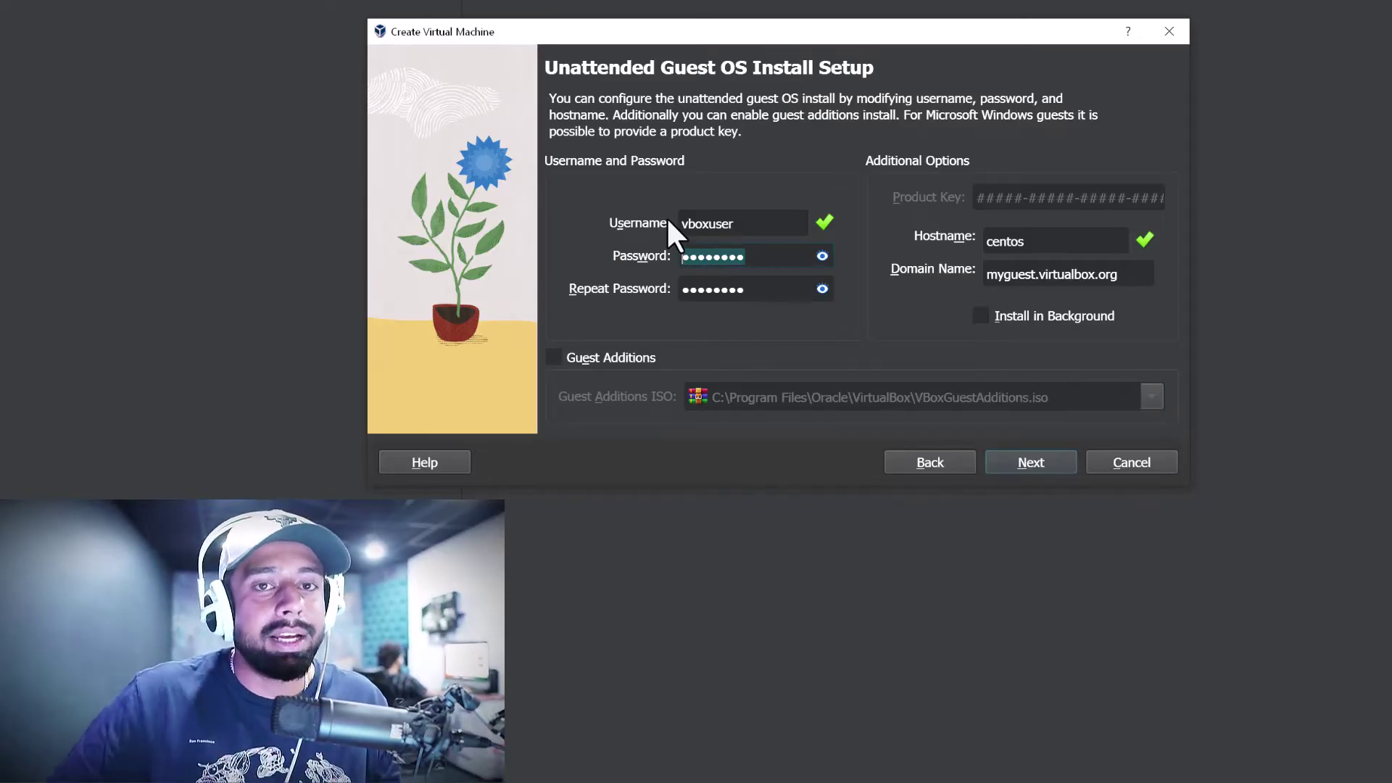
text(1234)
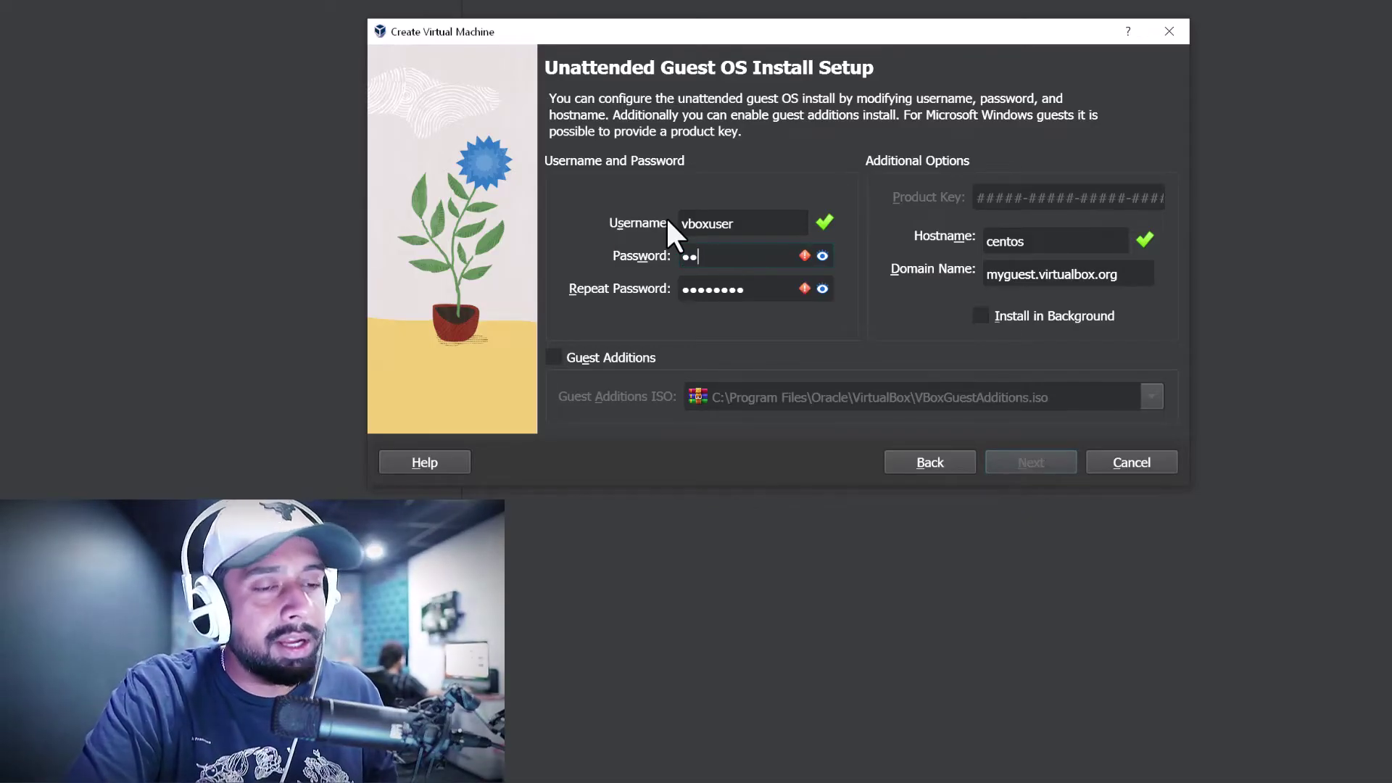
key(Tab)
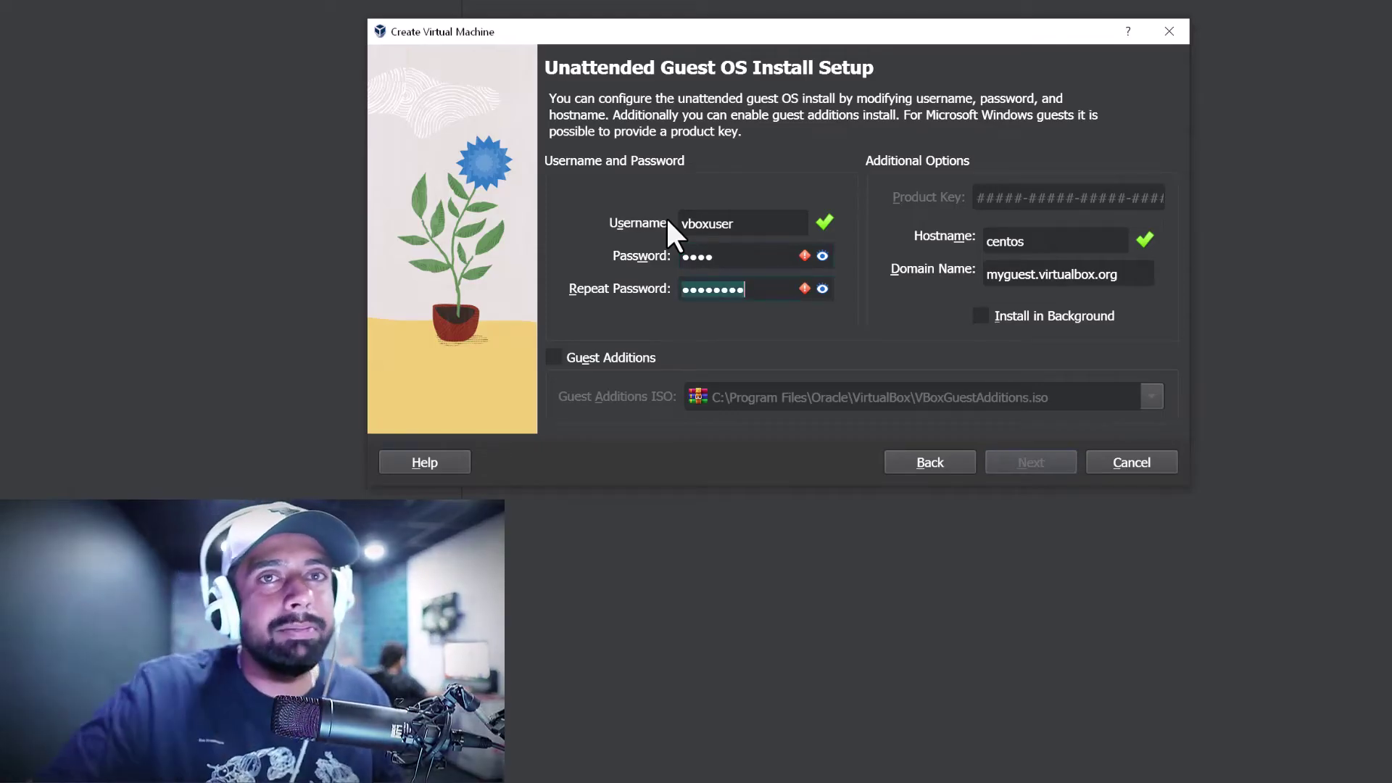
double_click(723, 255)
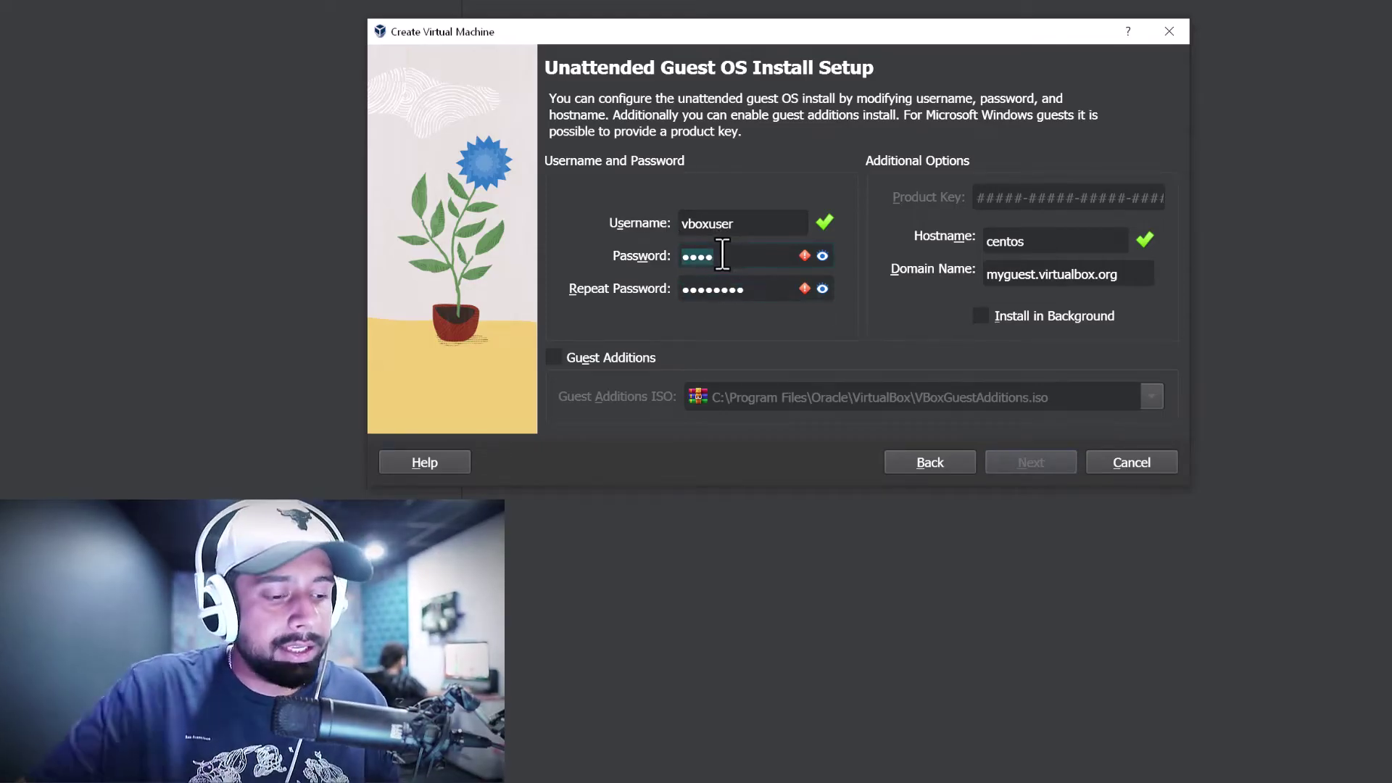
text(changeme)
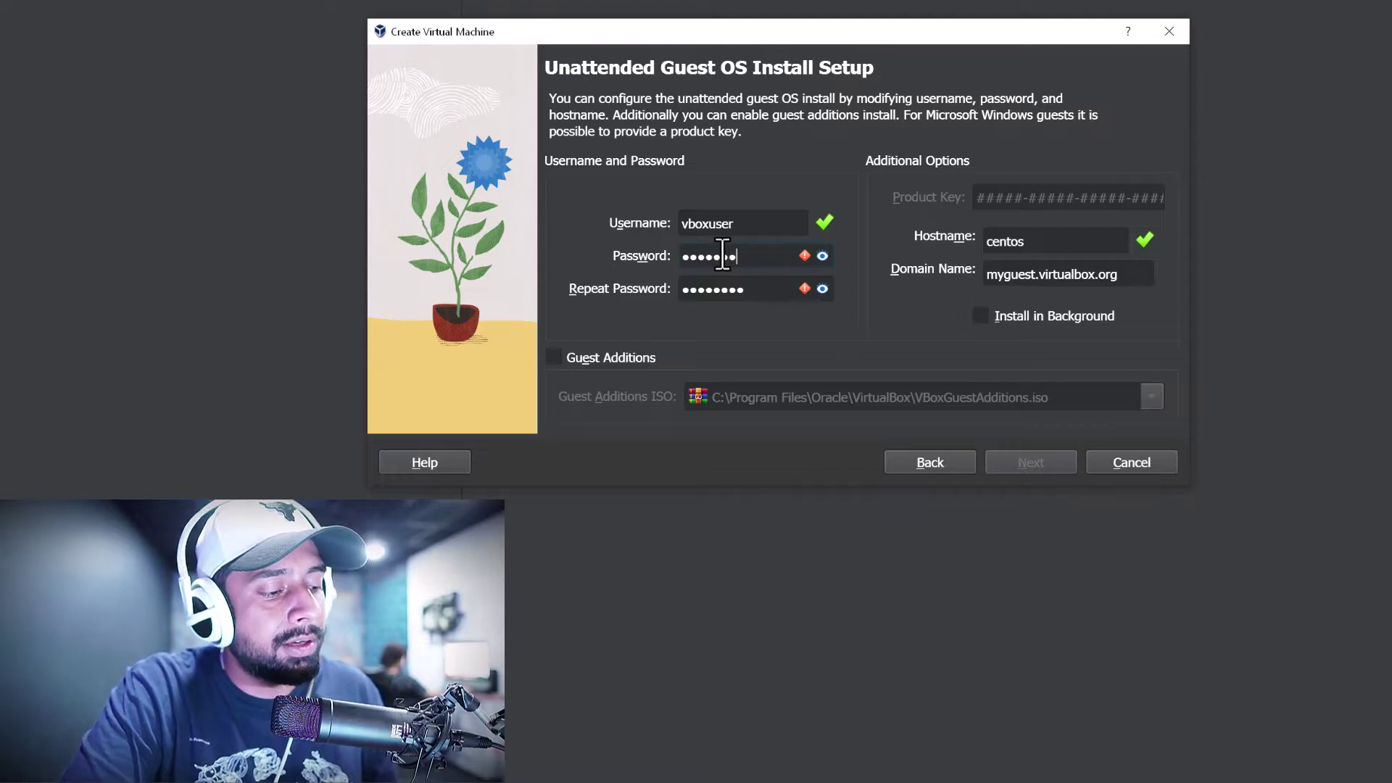
text(1)
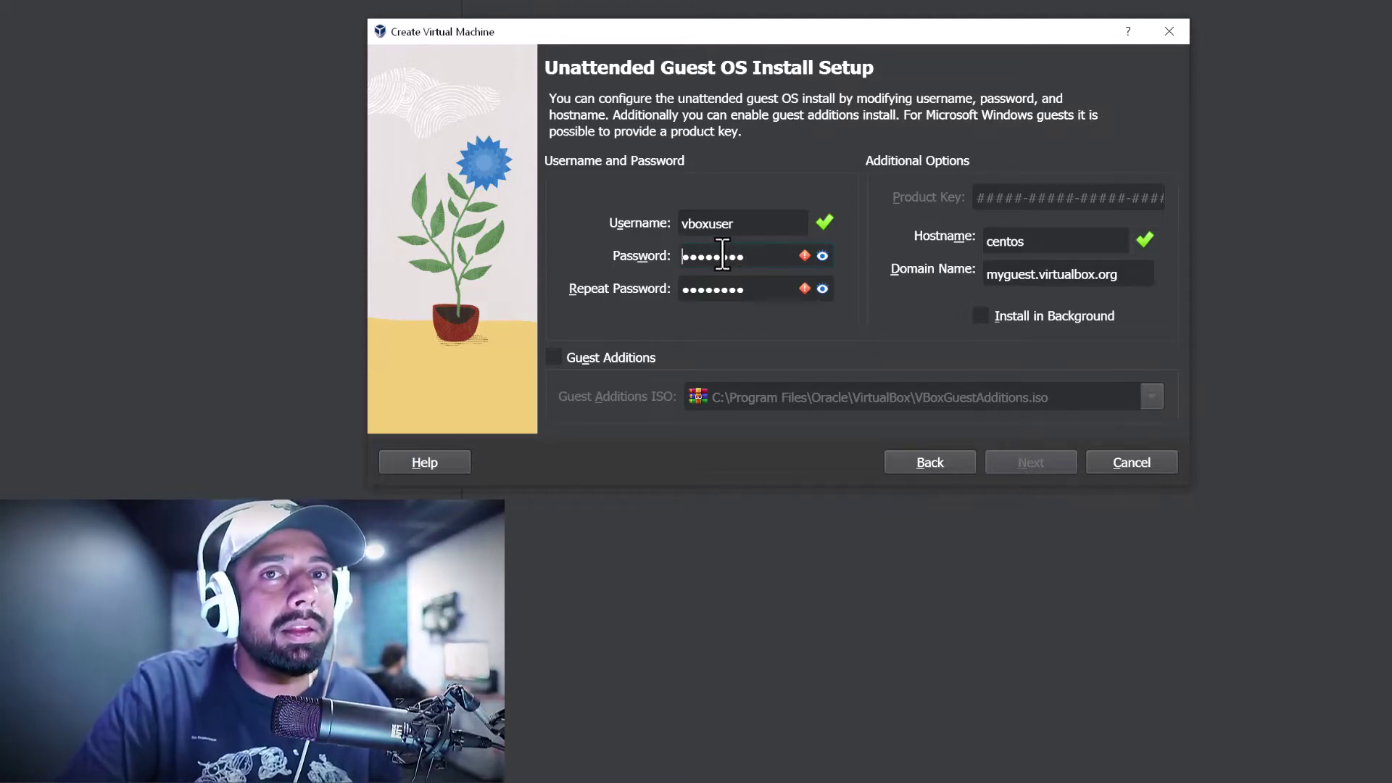
key(Tab)
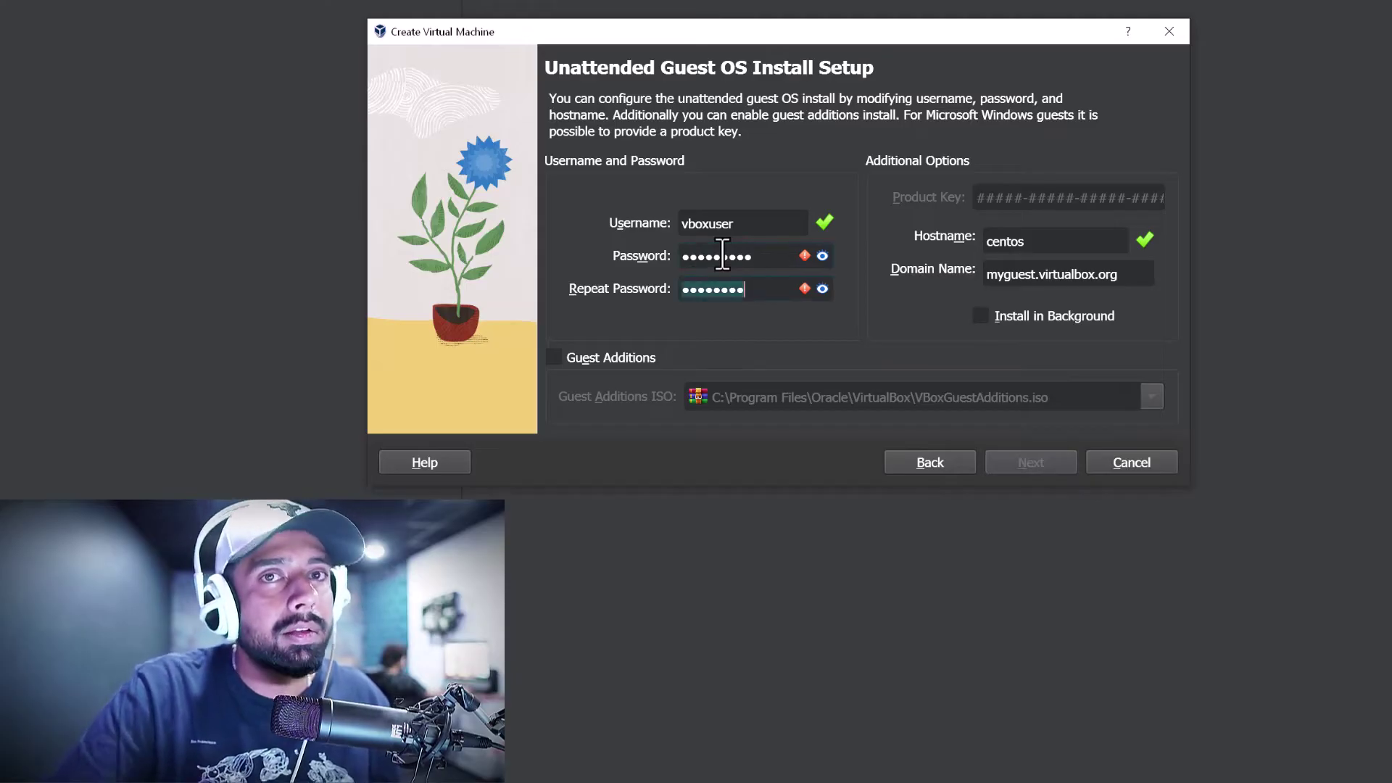
text(changeme1)
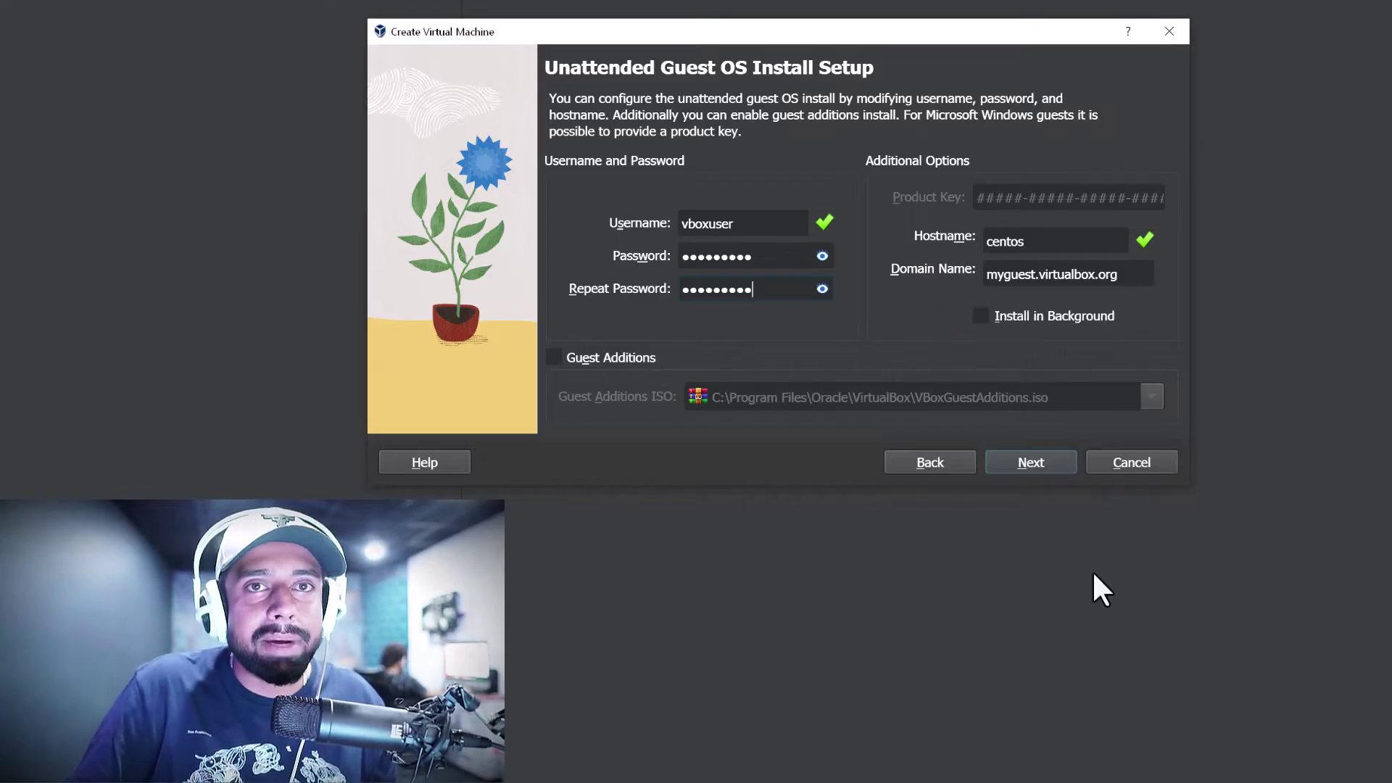
On the Hardware page, raise base memory to 13359 MB with 2 processors
click(1037, 468)
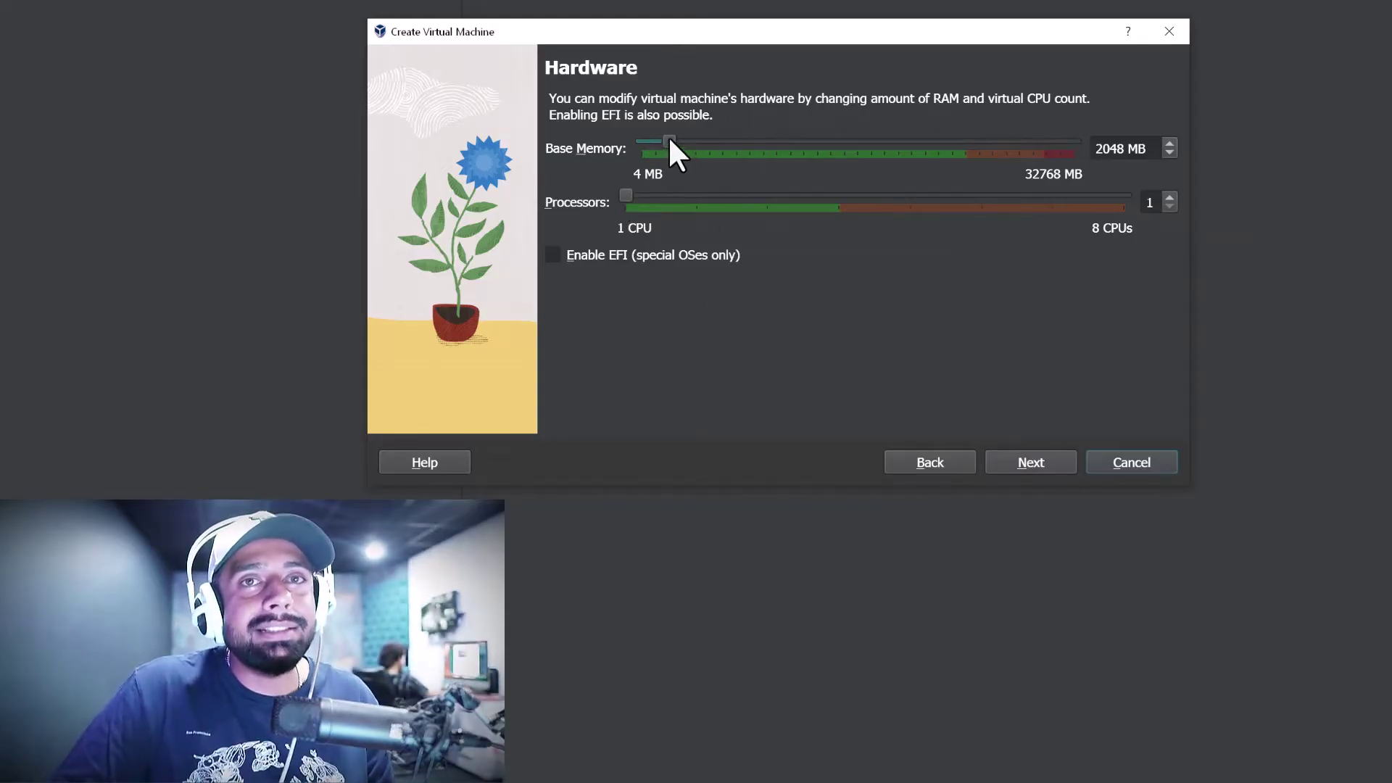
drag(669, 138, 819, 137)
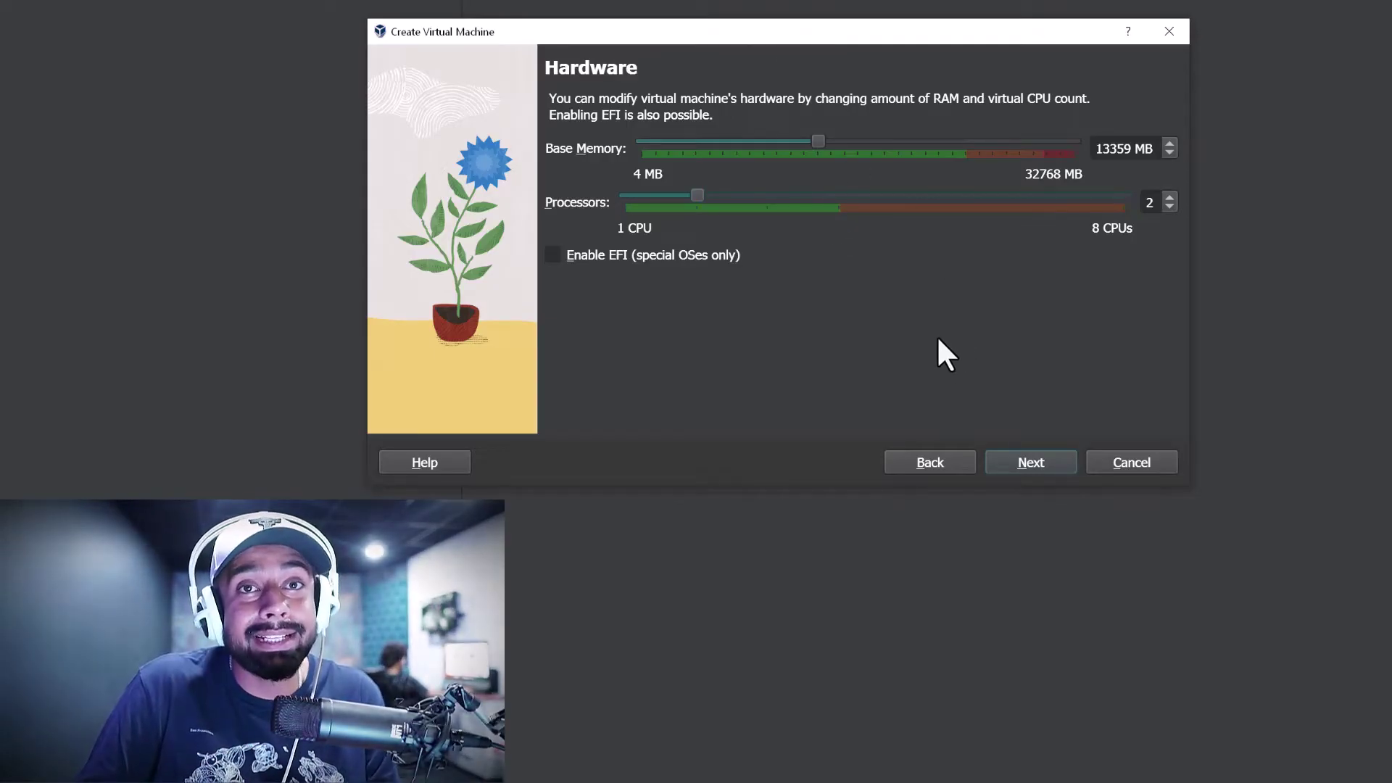
On the Virtual Hard disk page, set the new disk size to 40.35 GB
click(1036, 475)
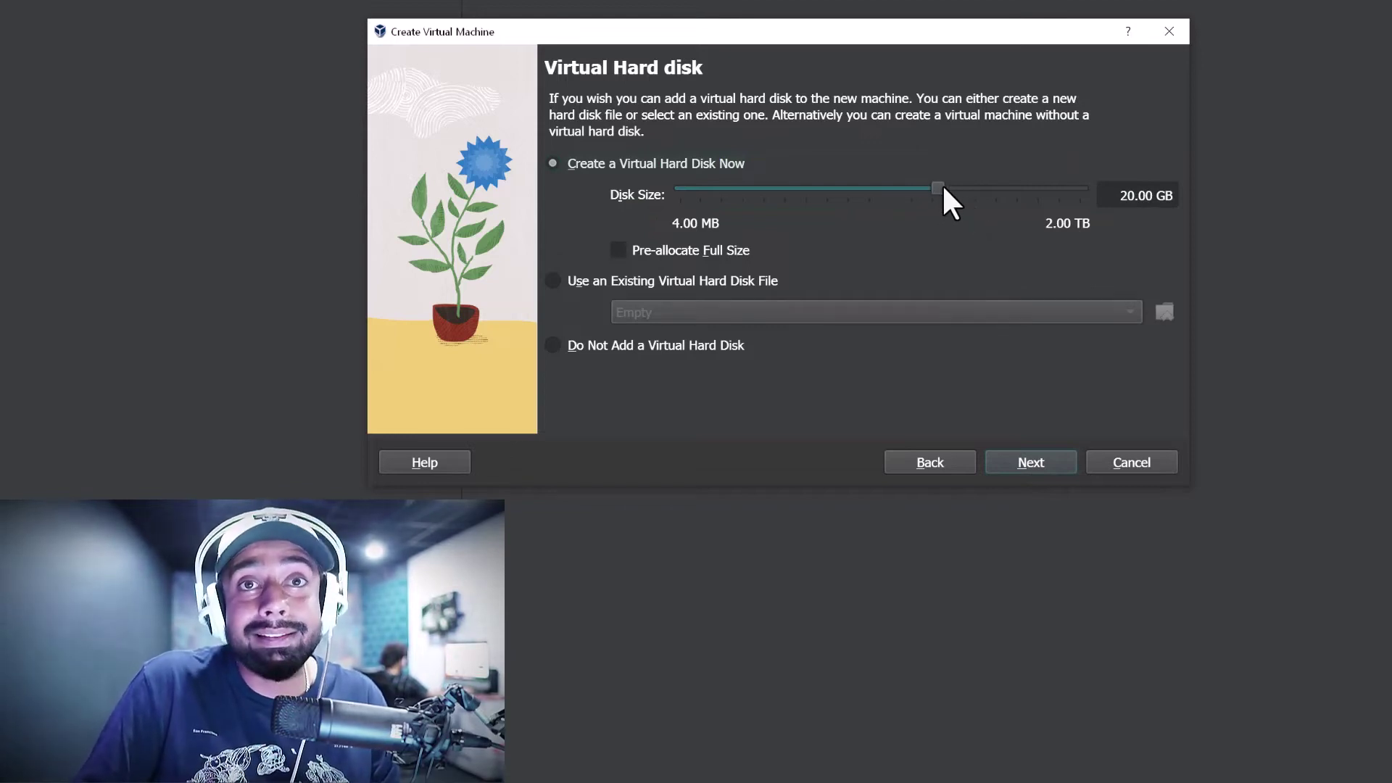
drag(942, 186, 963, 186)
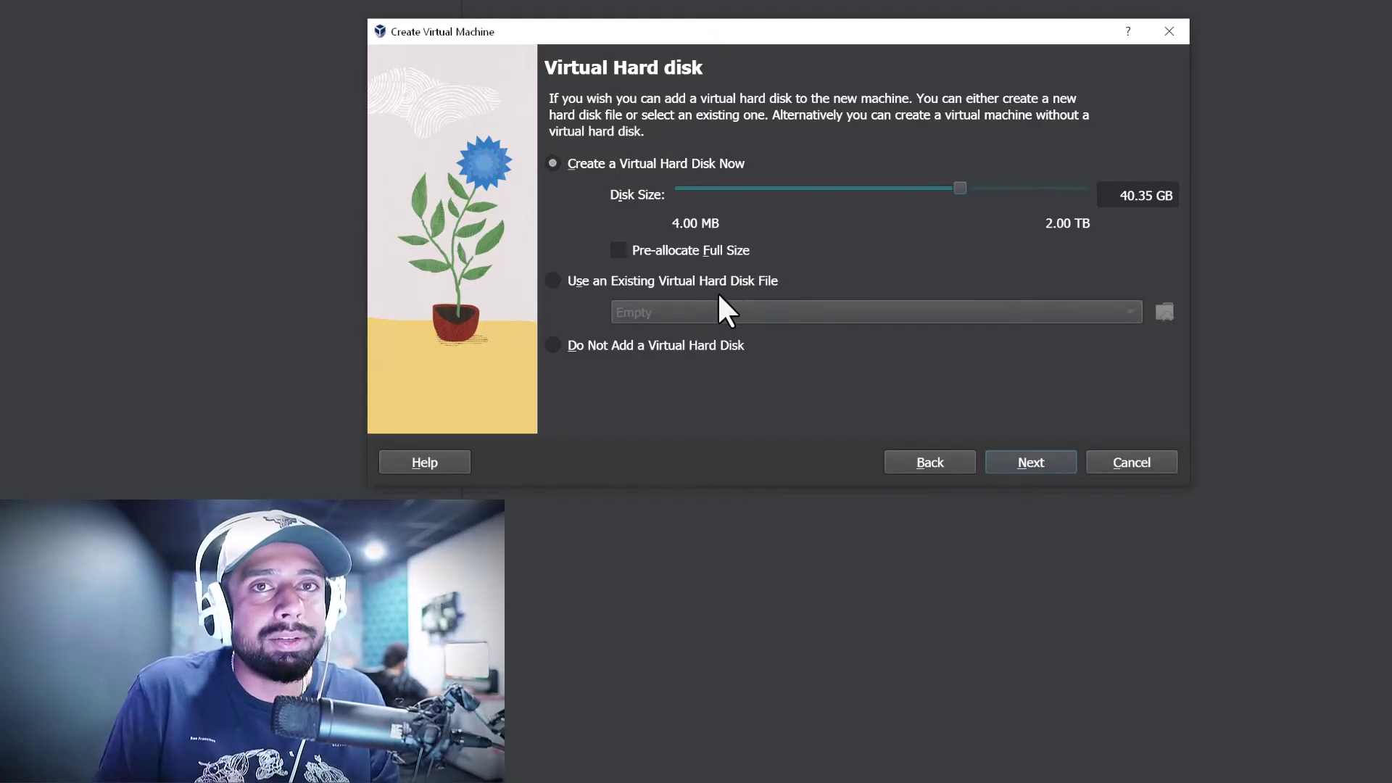
Review the Summary: centos, Red Hat (64-bit), 13359 MB, 2 processors, 40.35 GB disk
click(1037, 462)
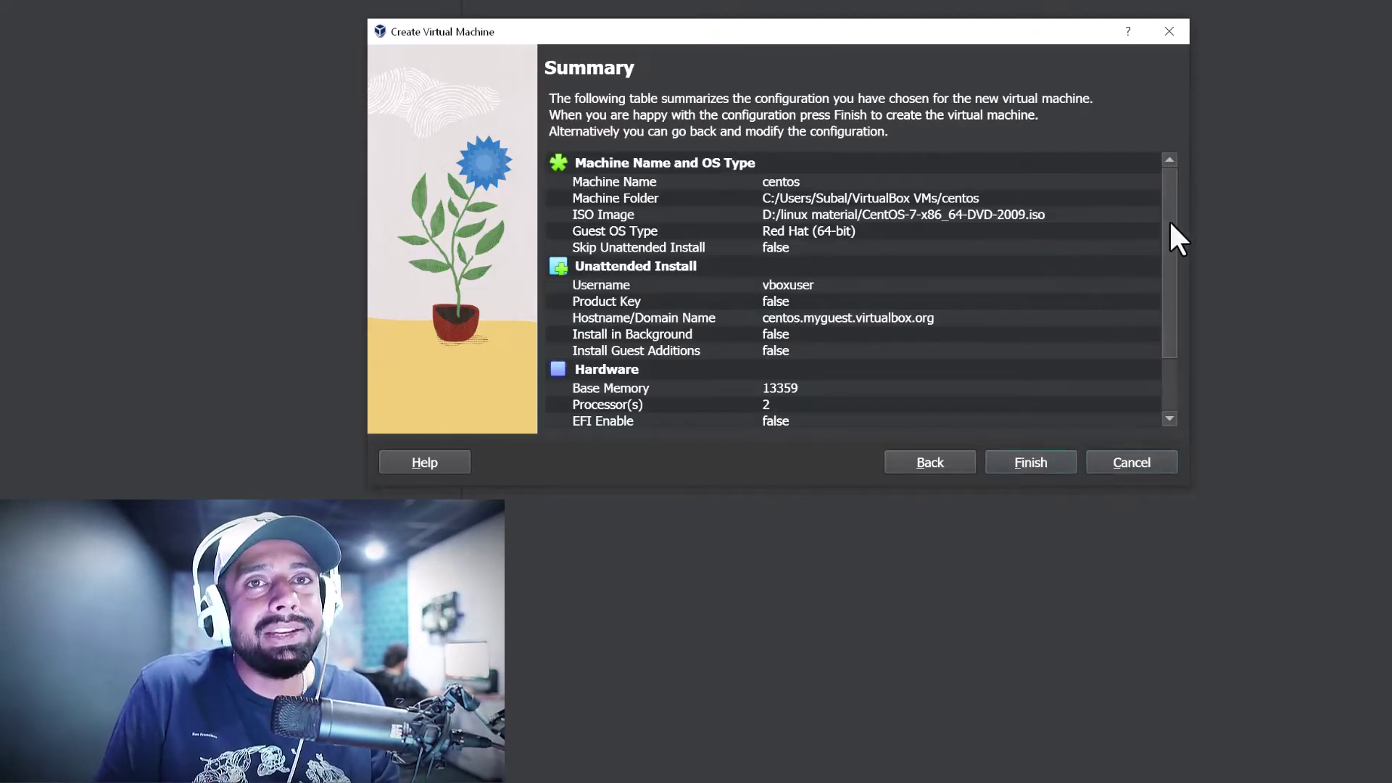
scroll(1171, 223, down, 3)
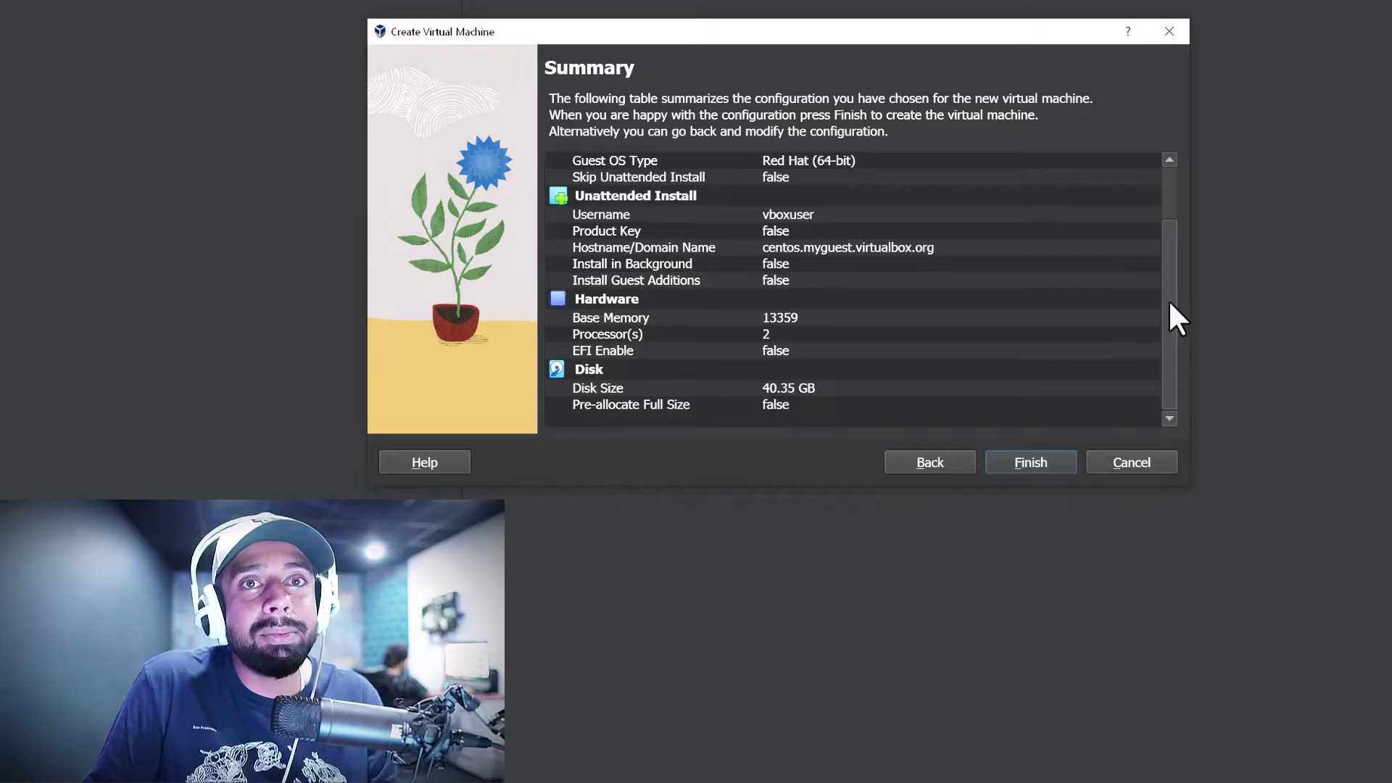
scroll(1168, 304, up, 3)
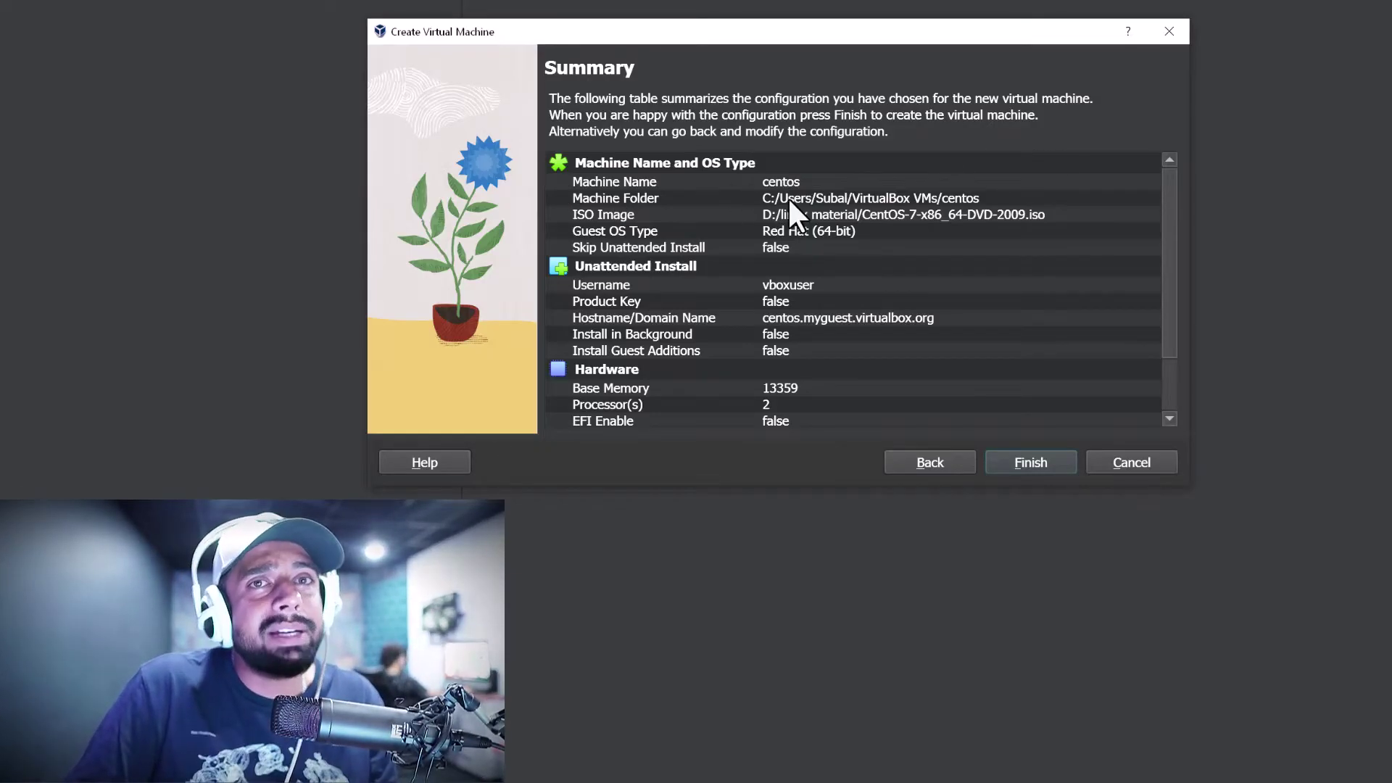
drag(1171, 200, 1181, 311)
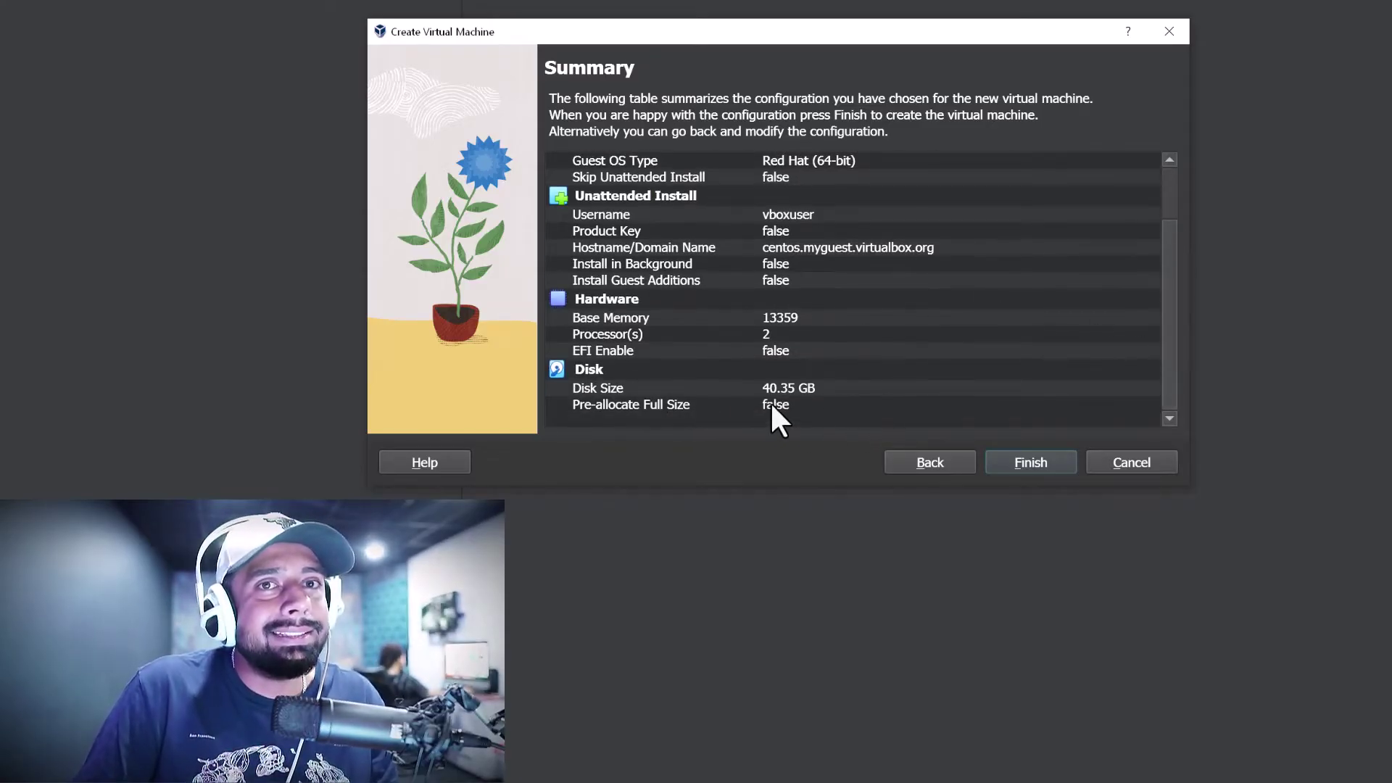
Create the centos virtual machine and power it on
click(1029, 462)
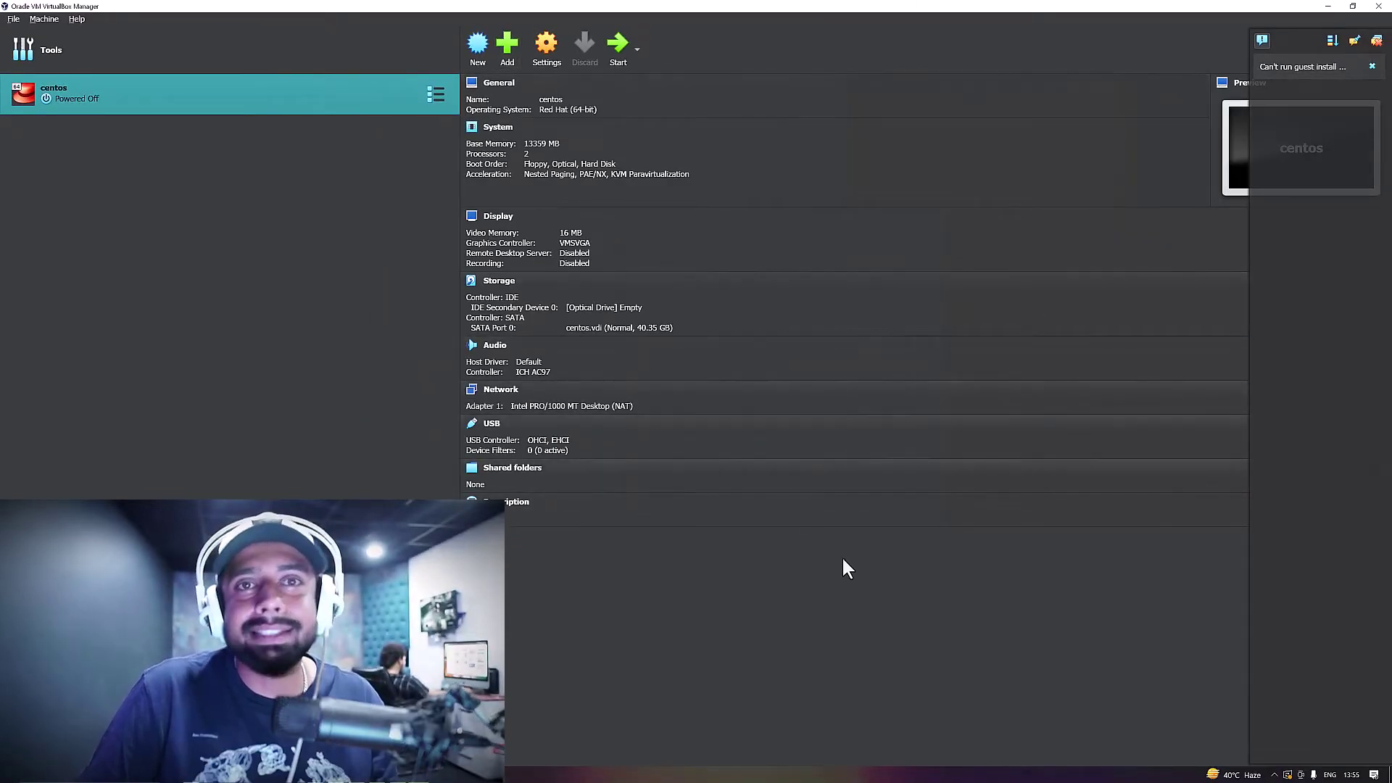
click(614, 45)
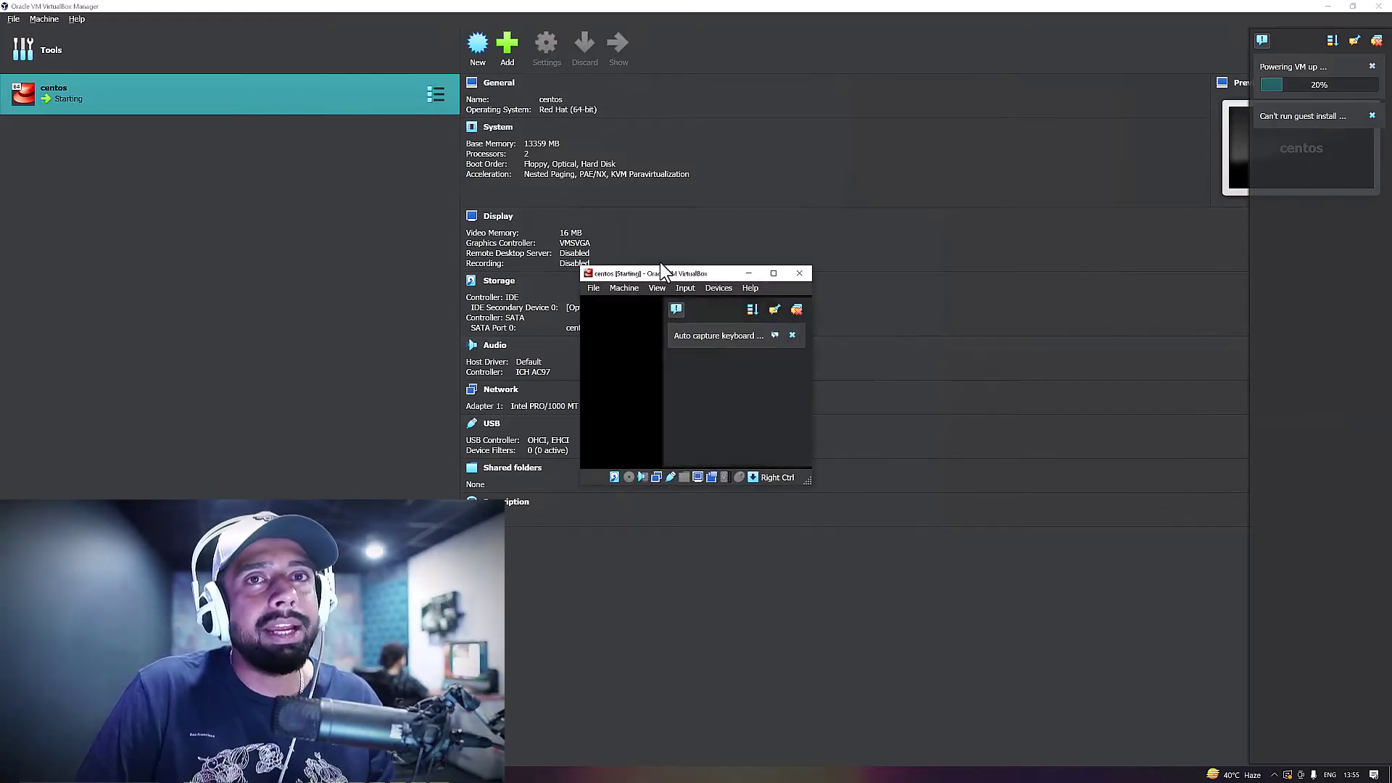
drag(716, 276, 710, 1)
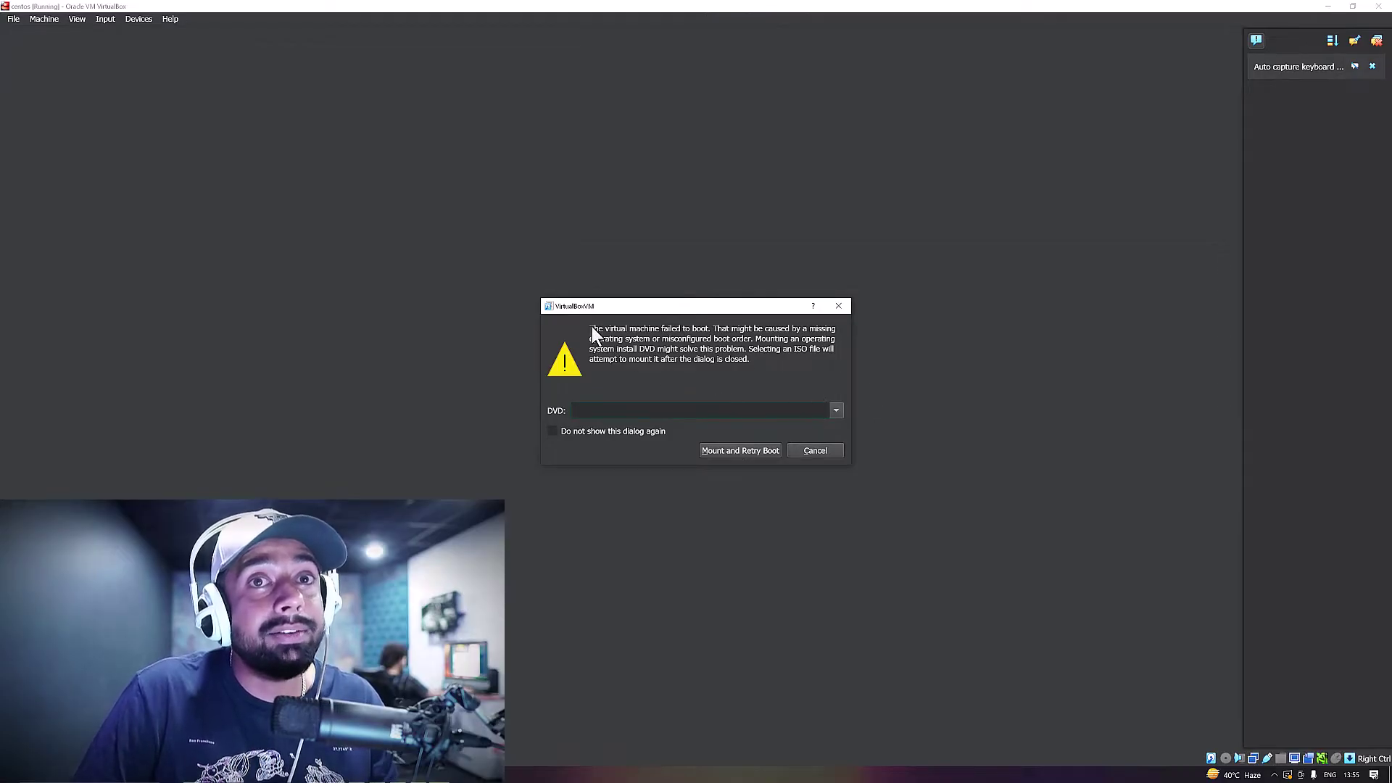
Mount CentOS-7-x86_64-DVD-2009.iso as the DVD and retry the boot
click(837, 411)
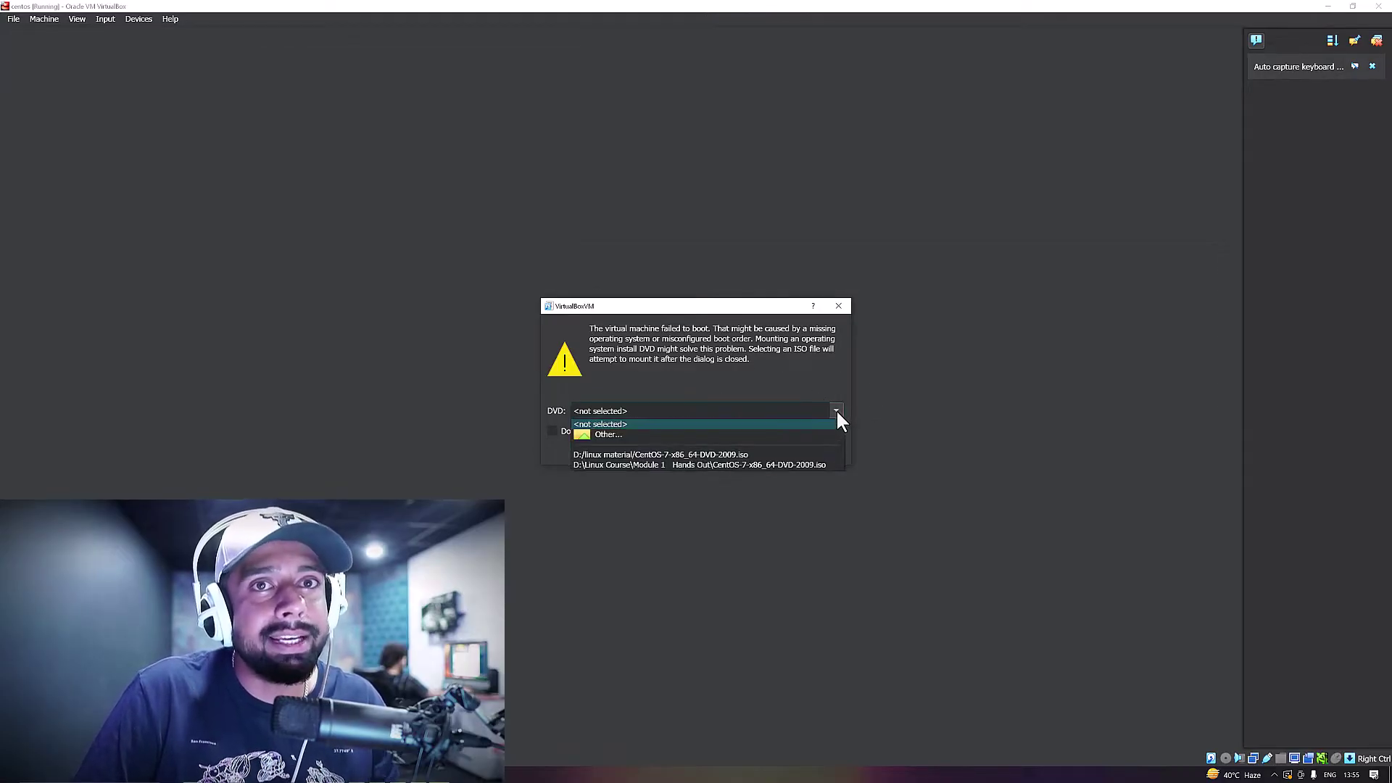
click(686, 455)
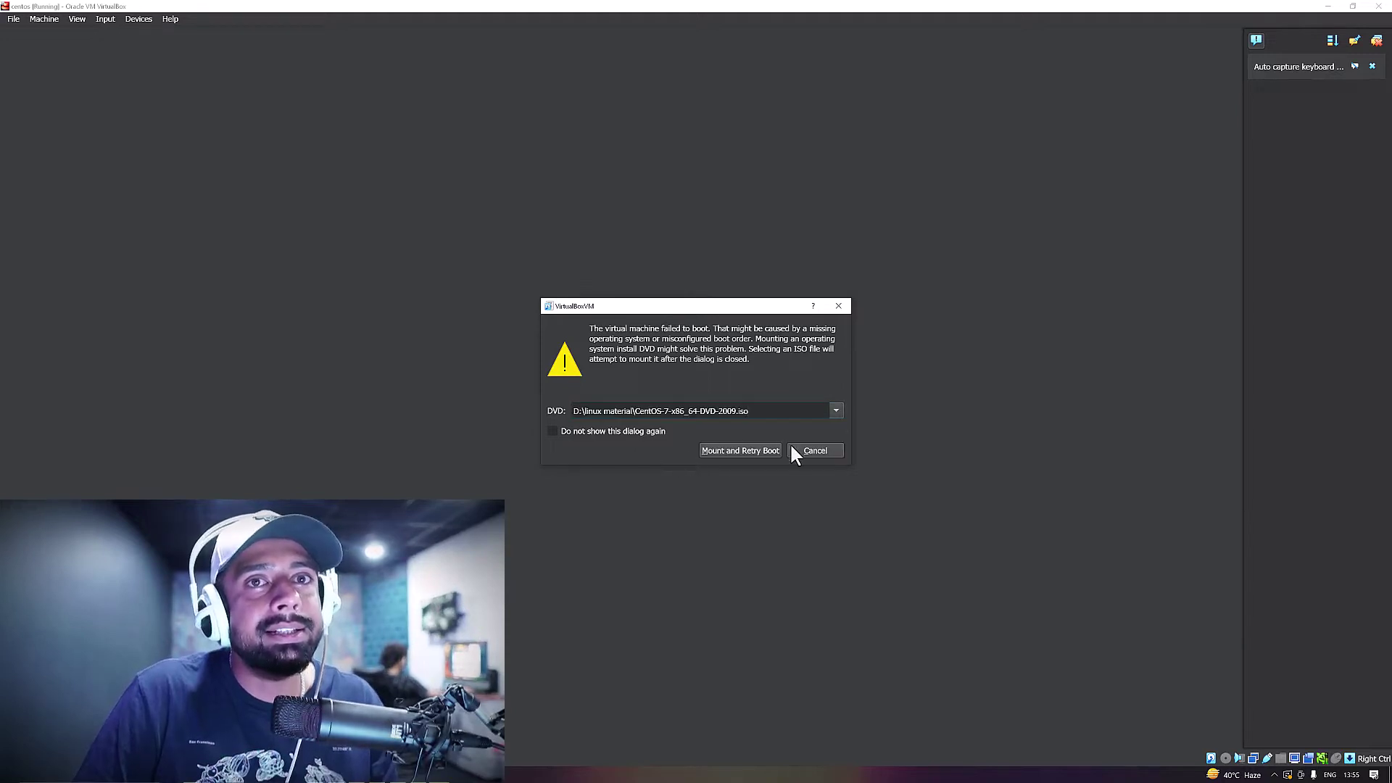
click(736, 451)
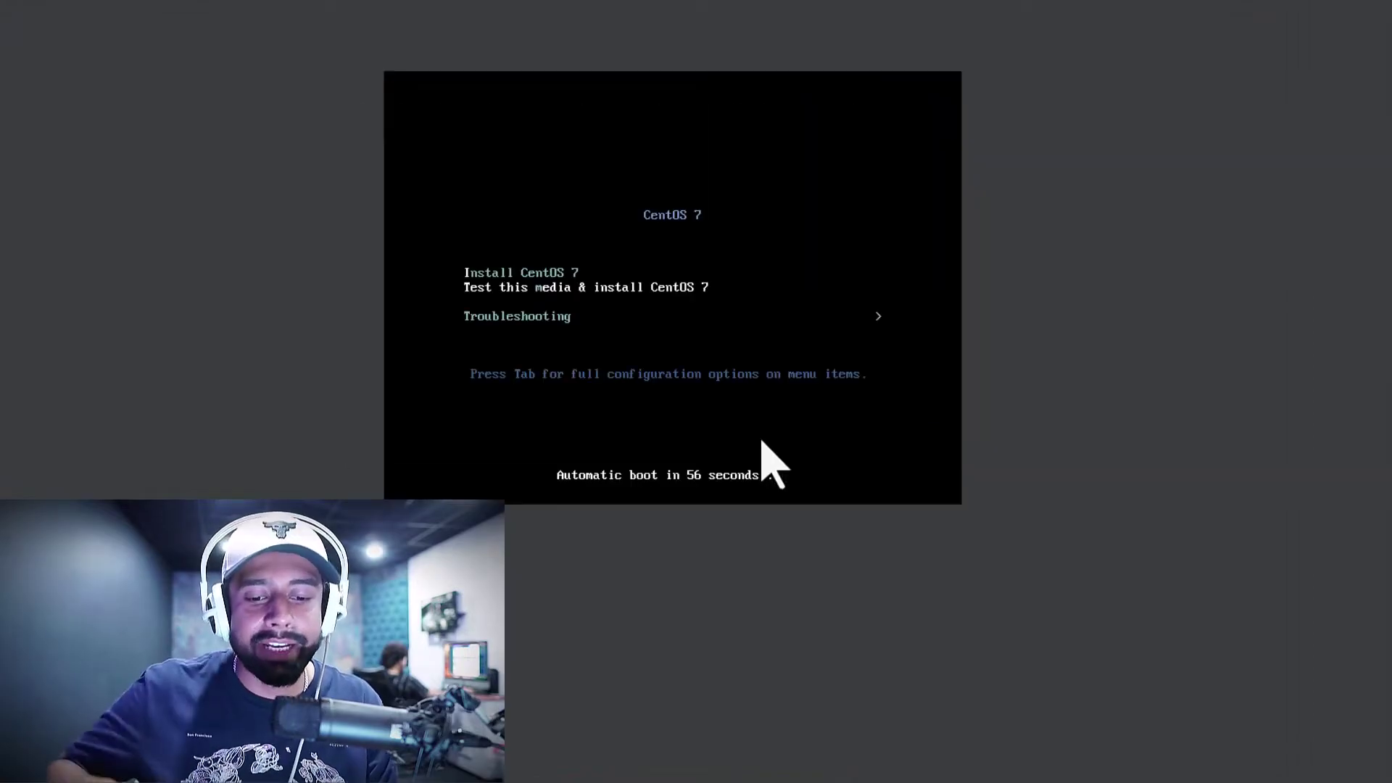
Highlight Install CentOS 7 in the boot menu and boot it
key(Up)
key(Down)
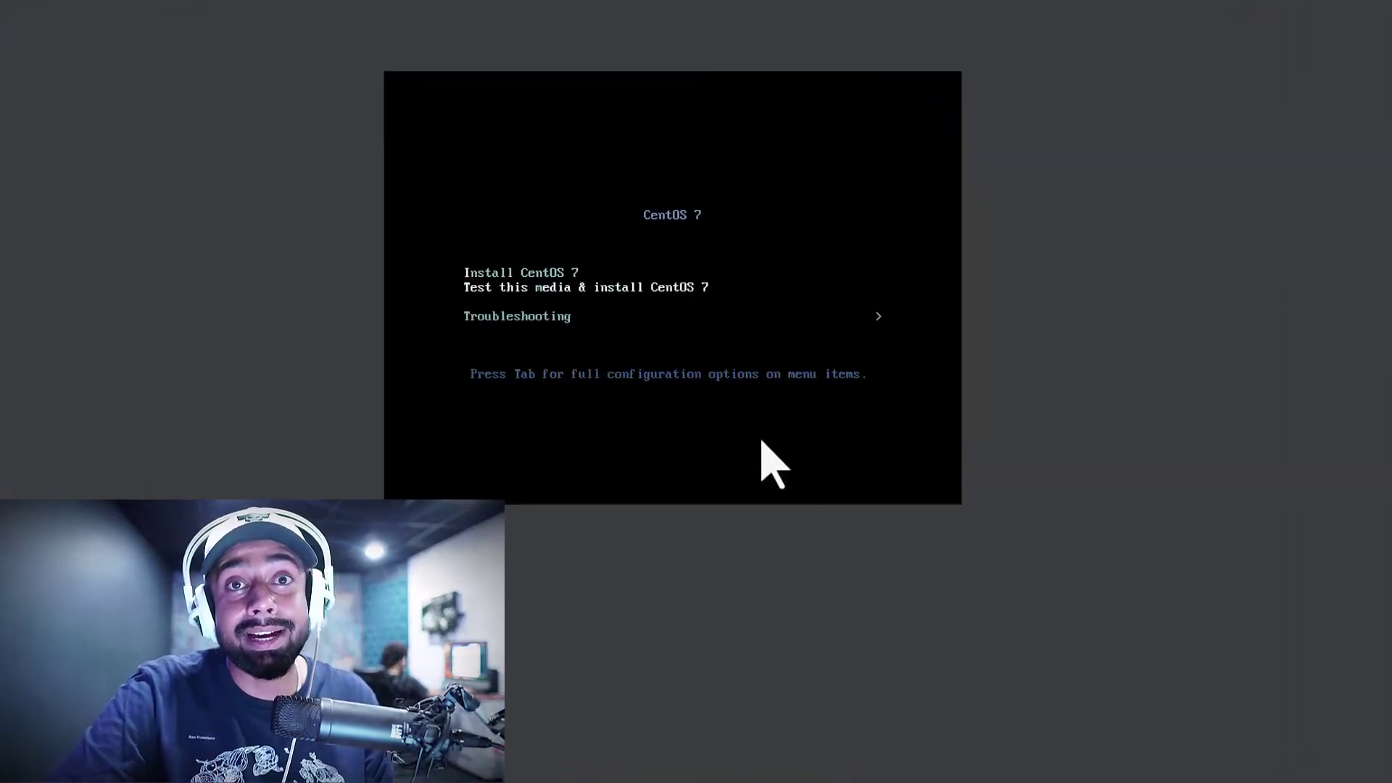
key(Up)
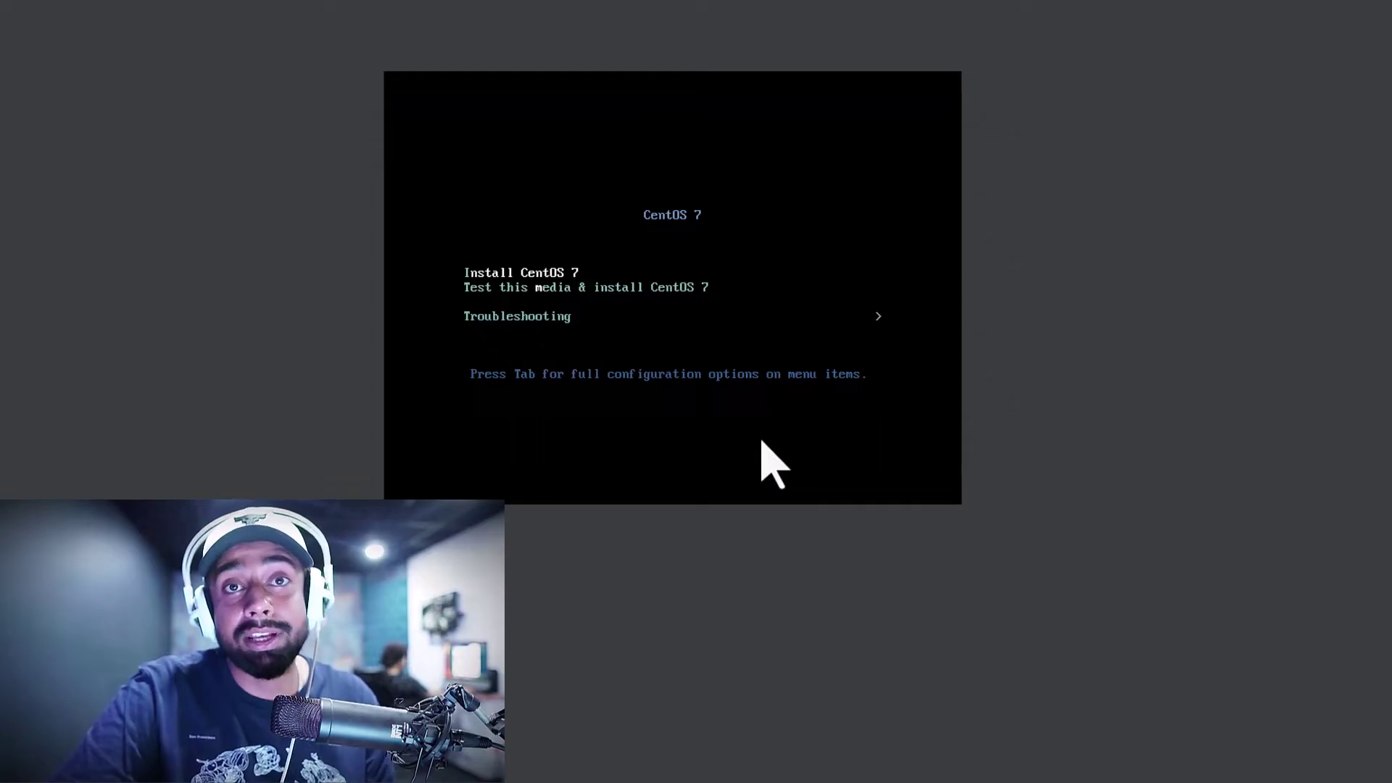
key(Down)
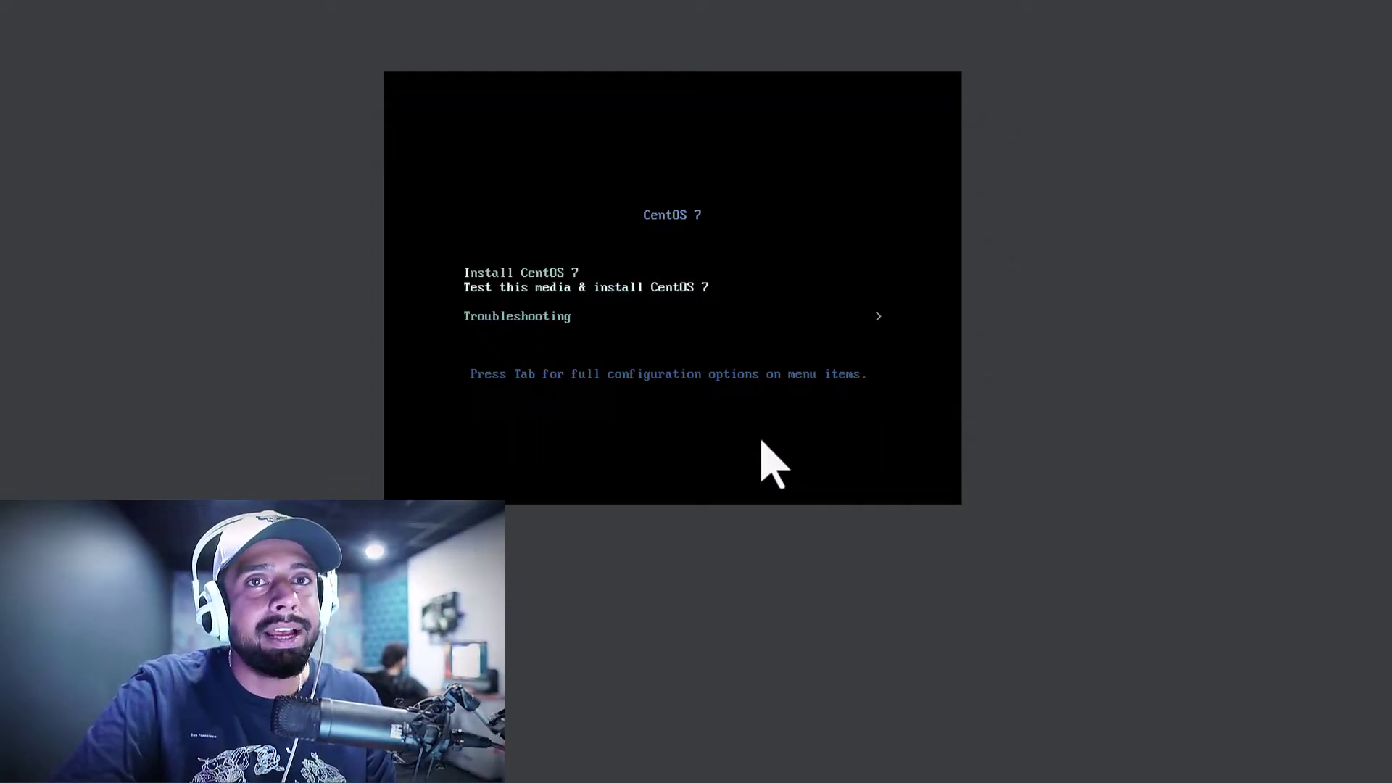
key(Up)
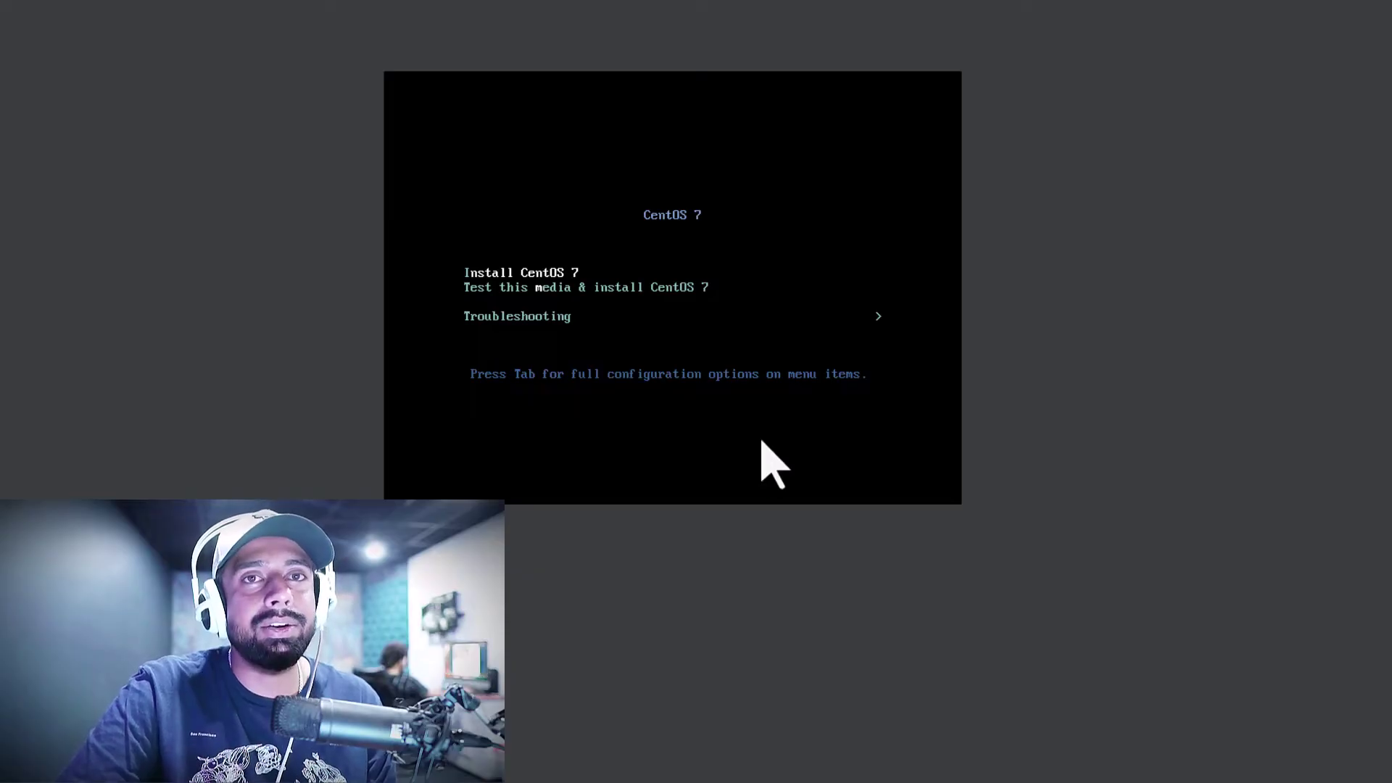
key(Return)
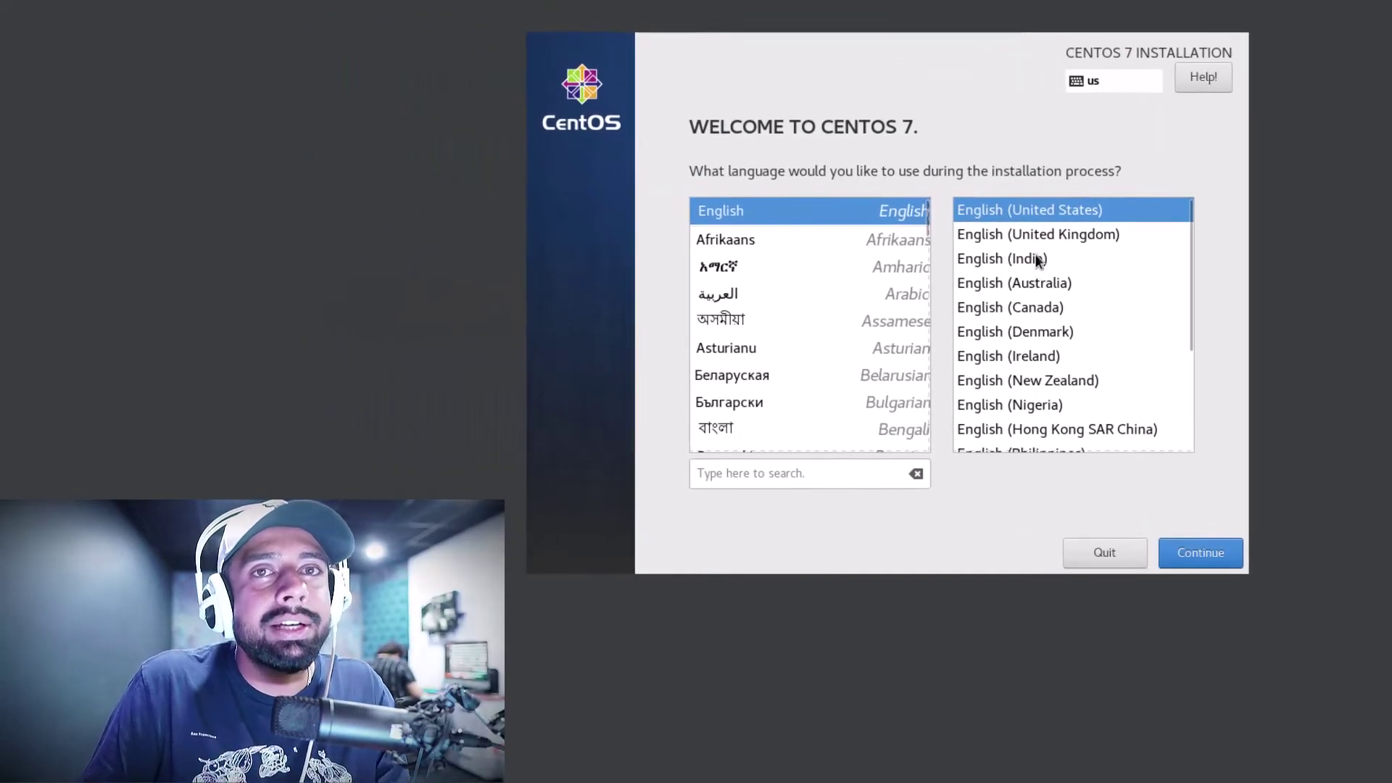
Choose English (India) as the installation language and continue
click(965, 257)
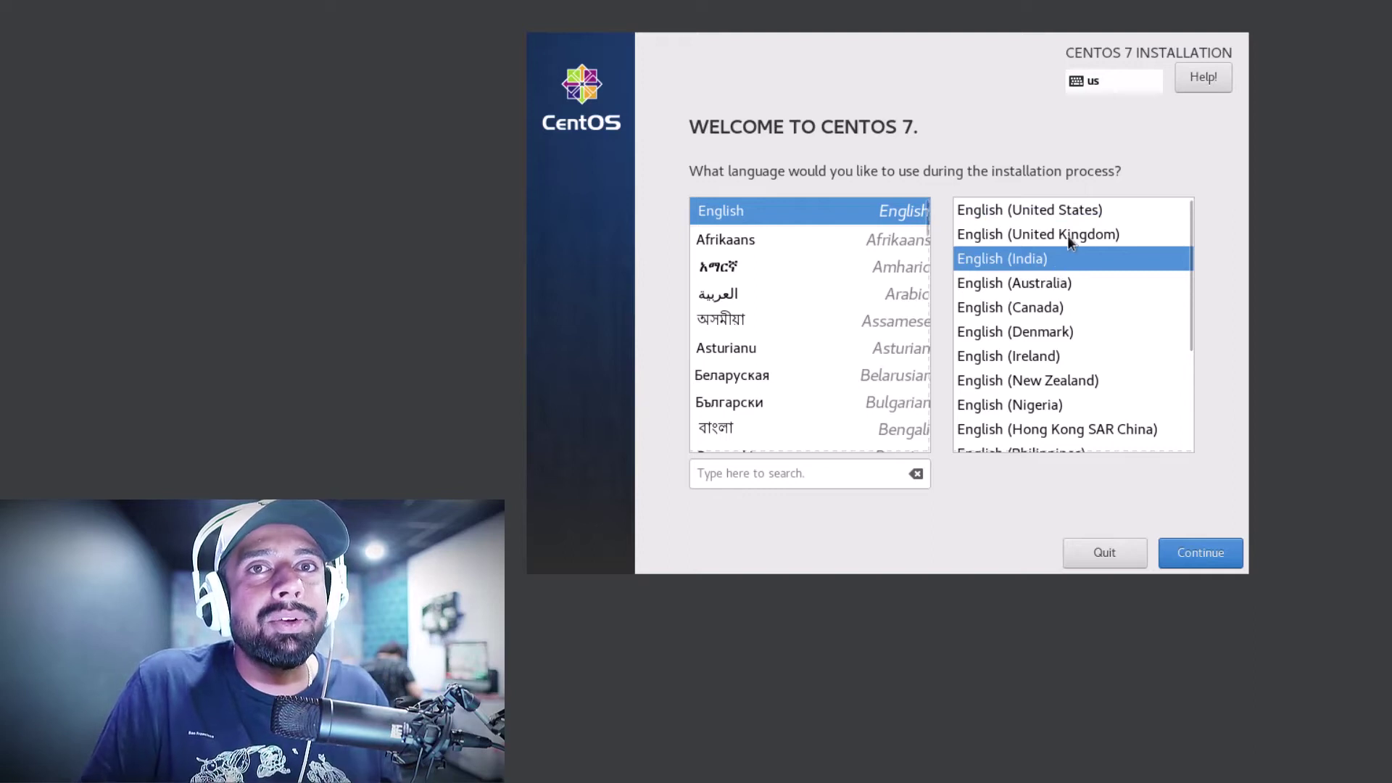
click(1201, 553)
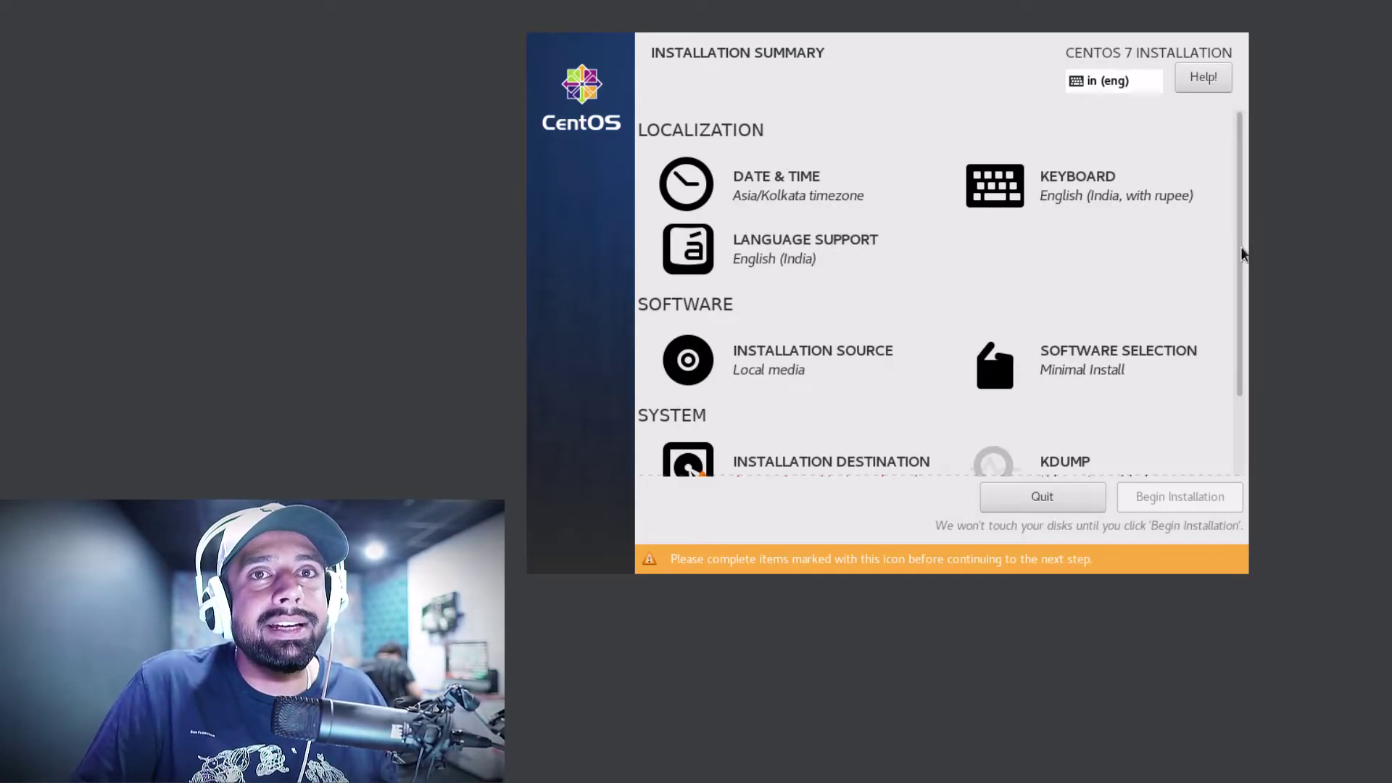
Leave the ATA VBOX HARDDISK unselected as destination, then go to Software Selection
scroll(1241, 290, down, 3)
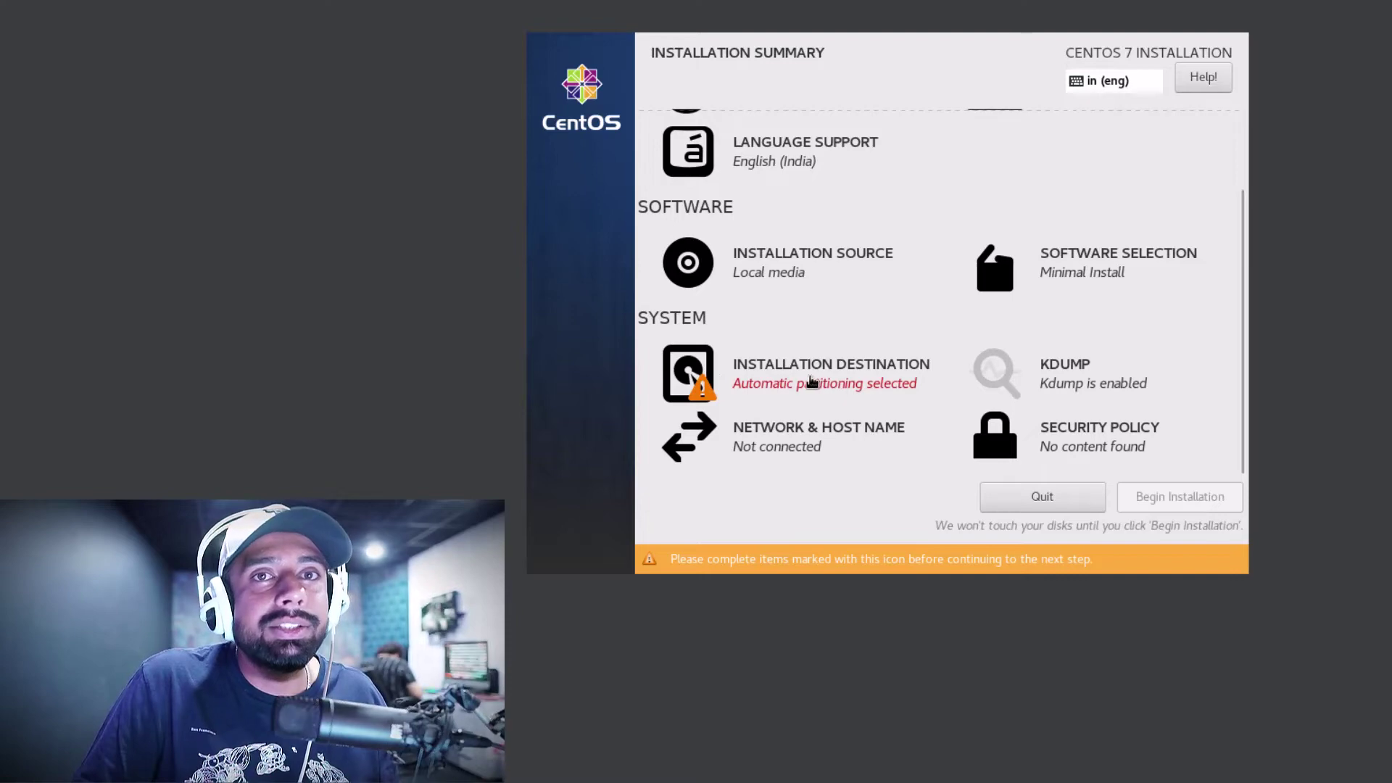
click(802, 375)
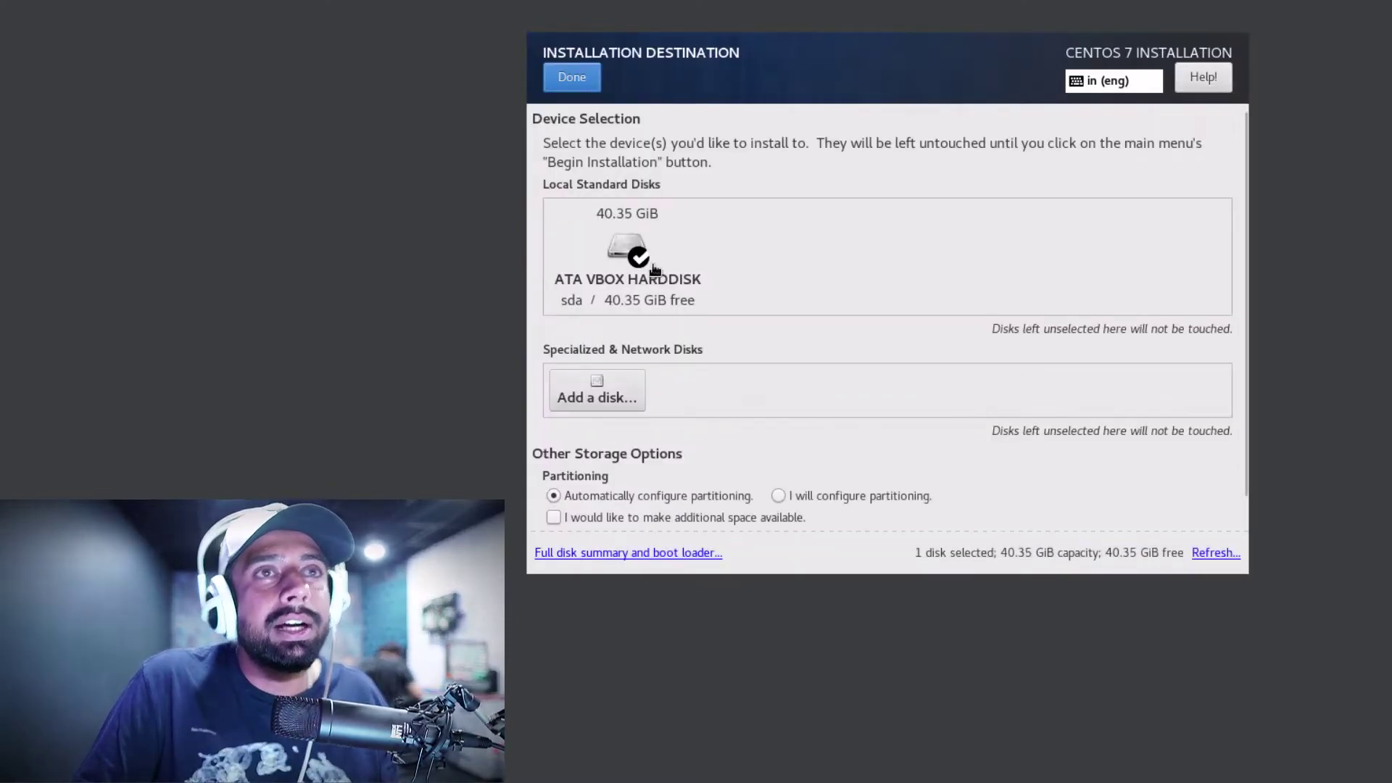
click(617, 250)
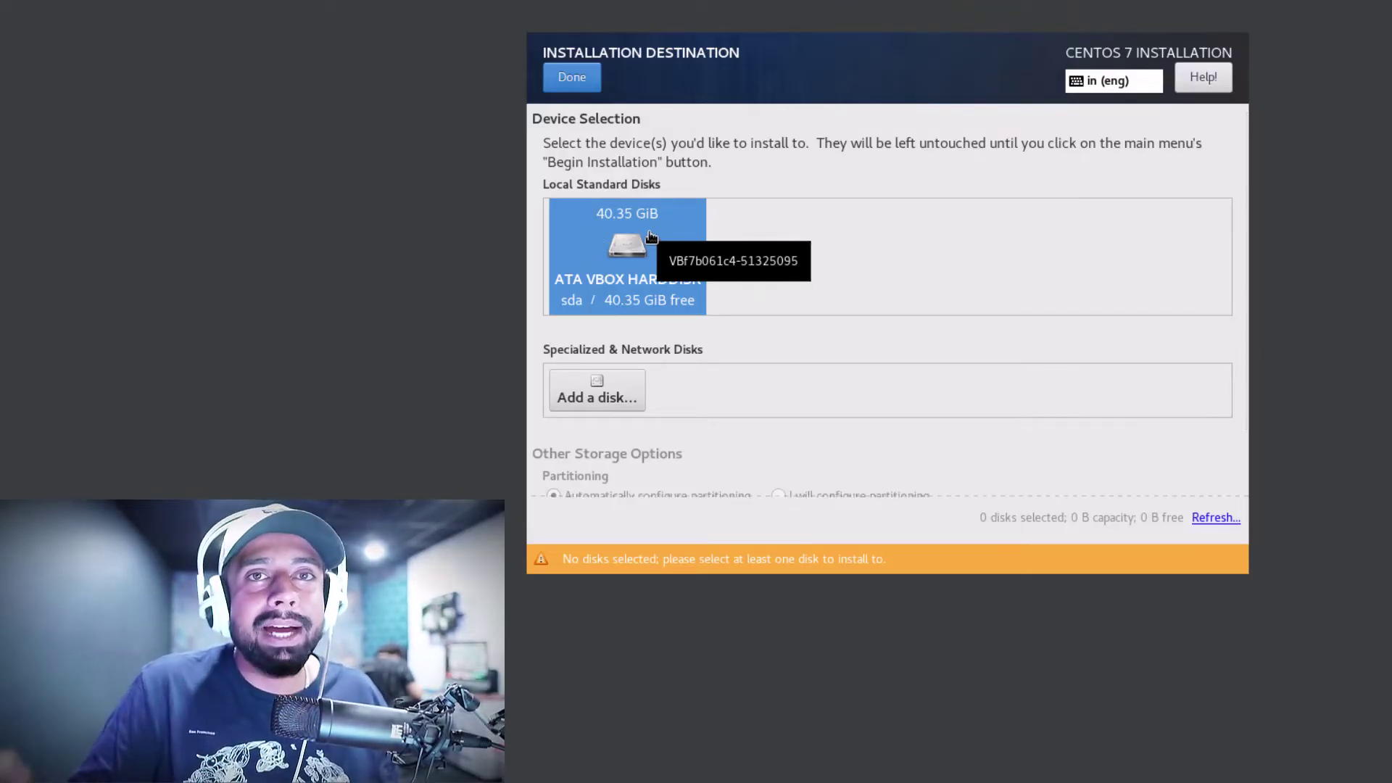
click(577, 78)
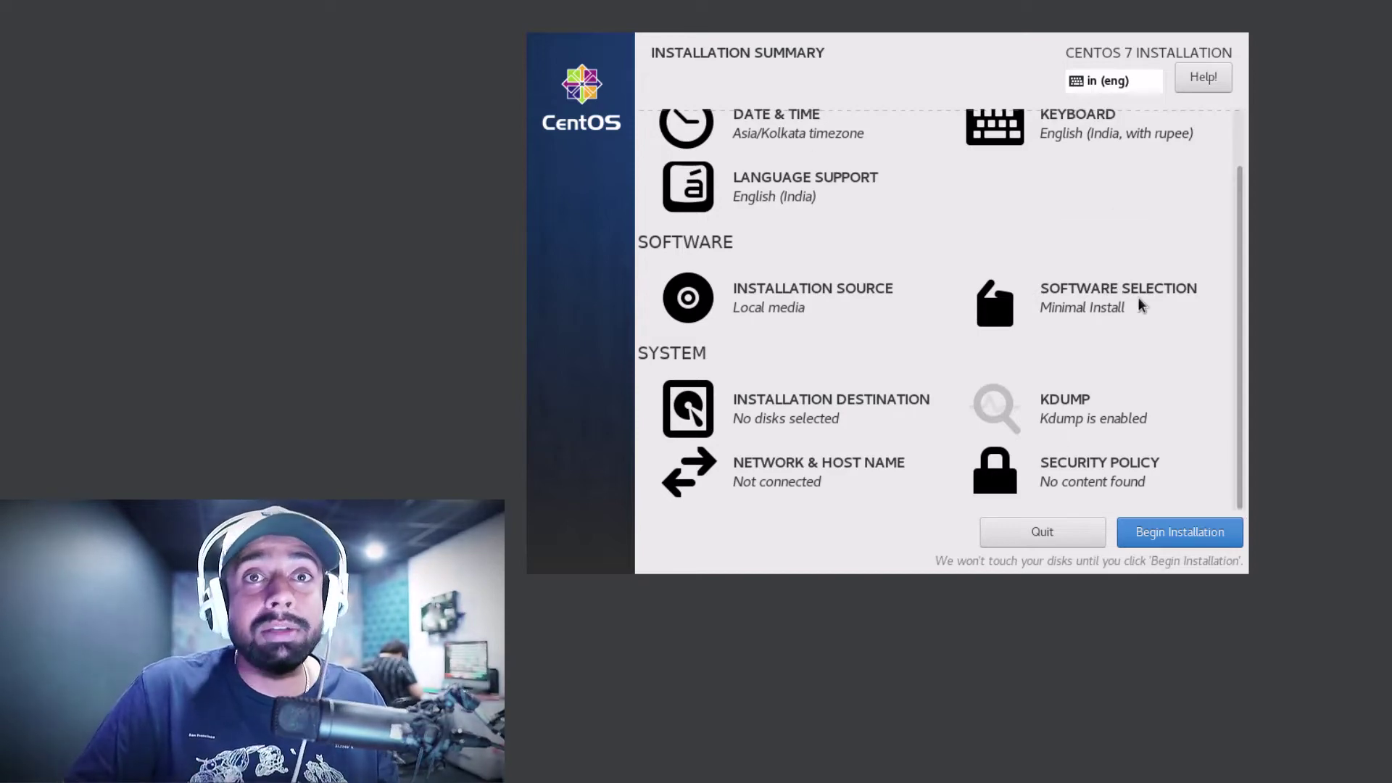
click(1095, 313)
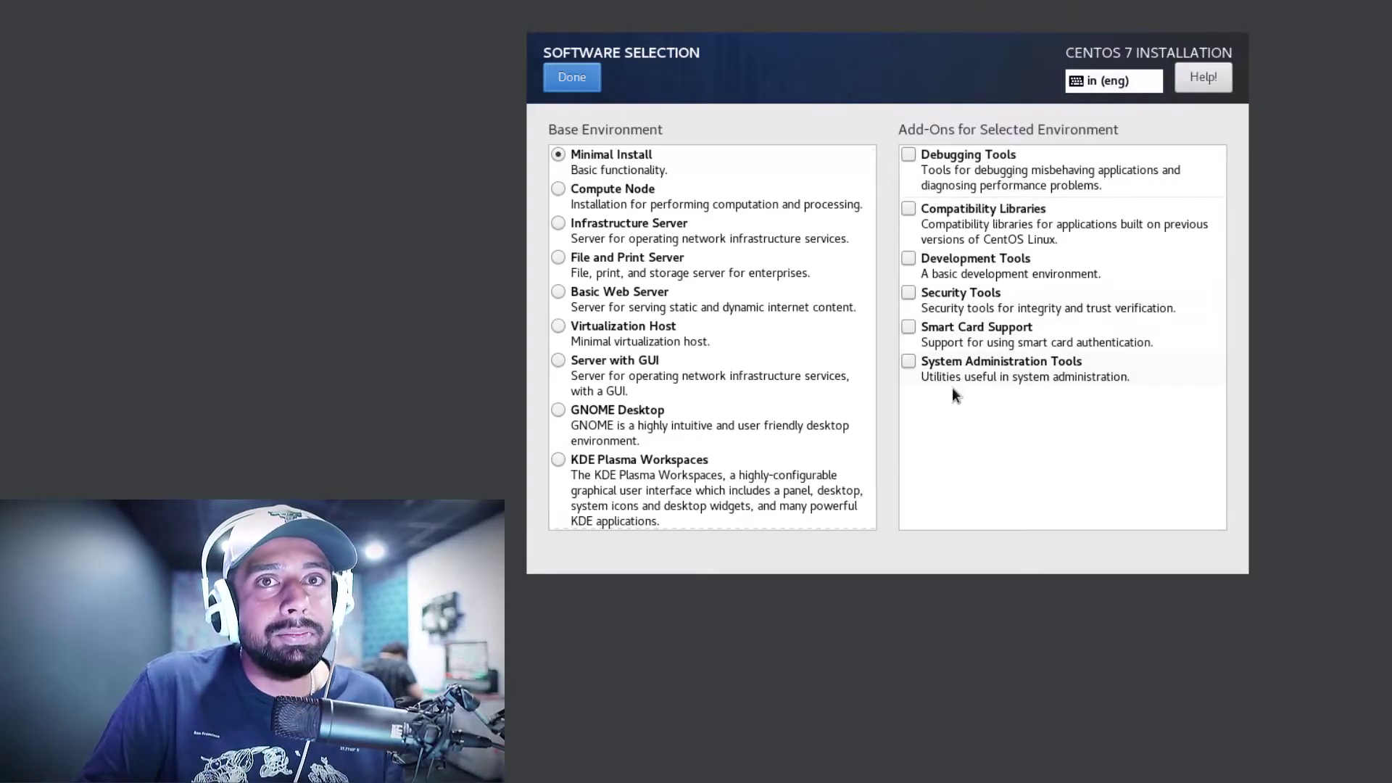
Settle on Server with GUI as the base environment after trying other options
click(673, 193)
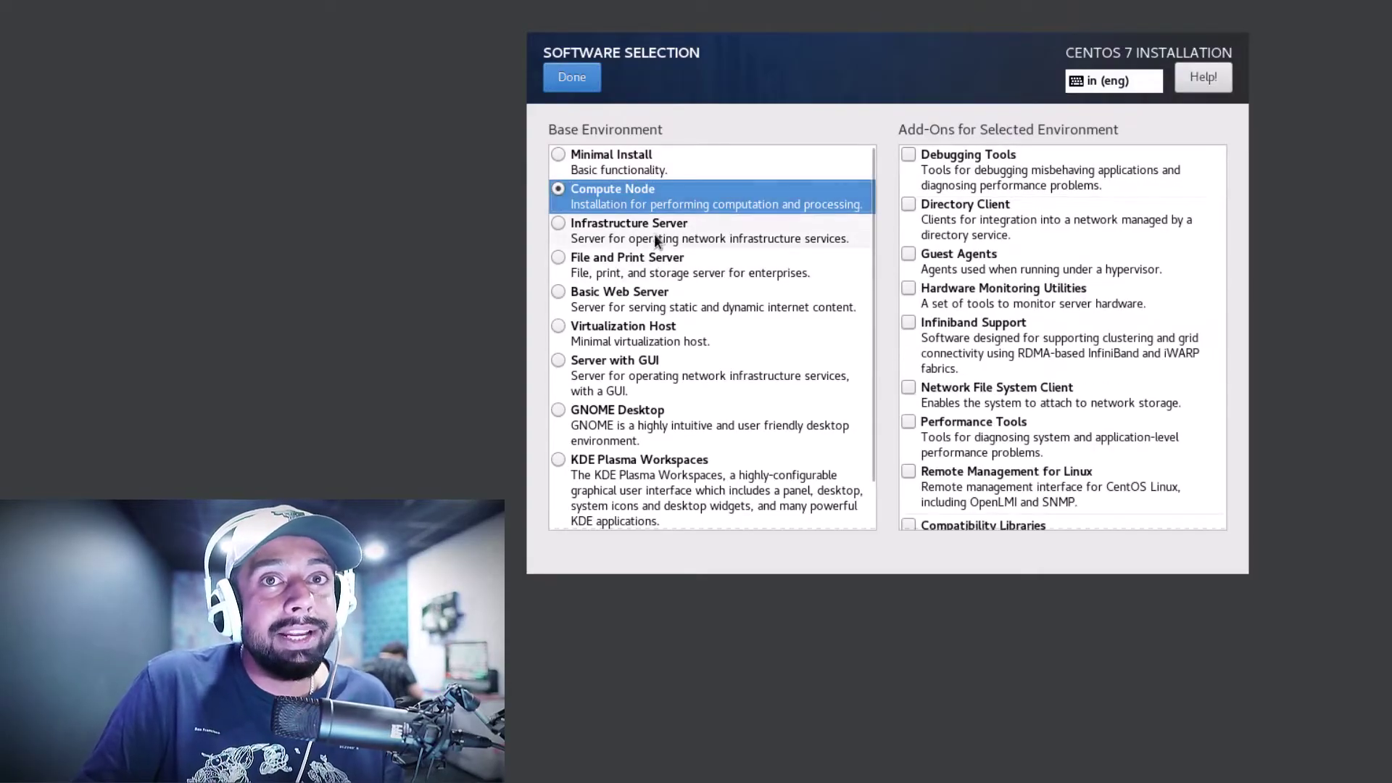
click(654, 234)
click(654, 265)
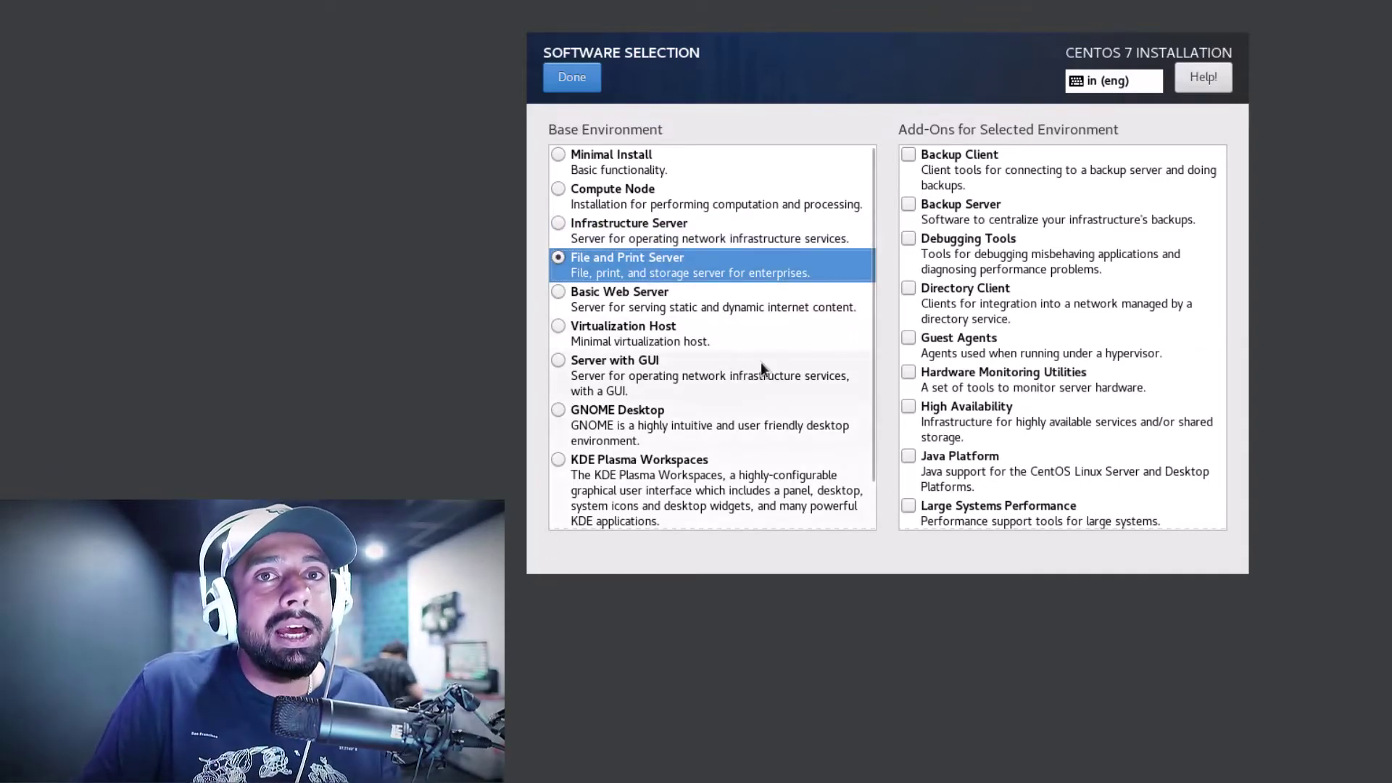
click(602, 372)
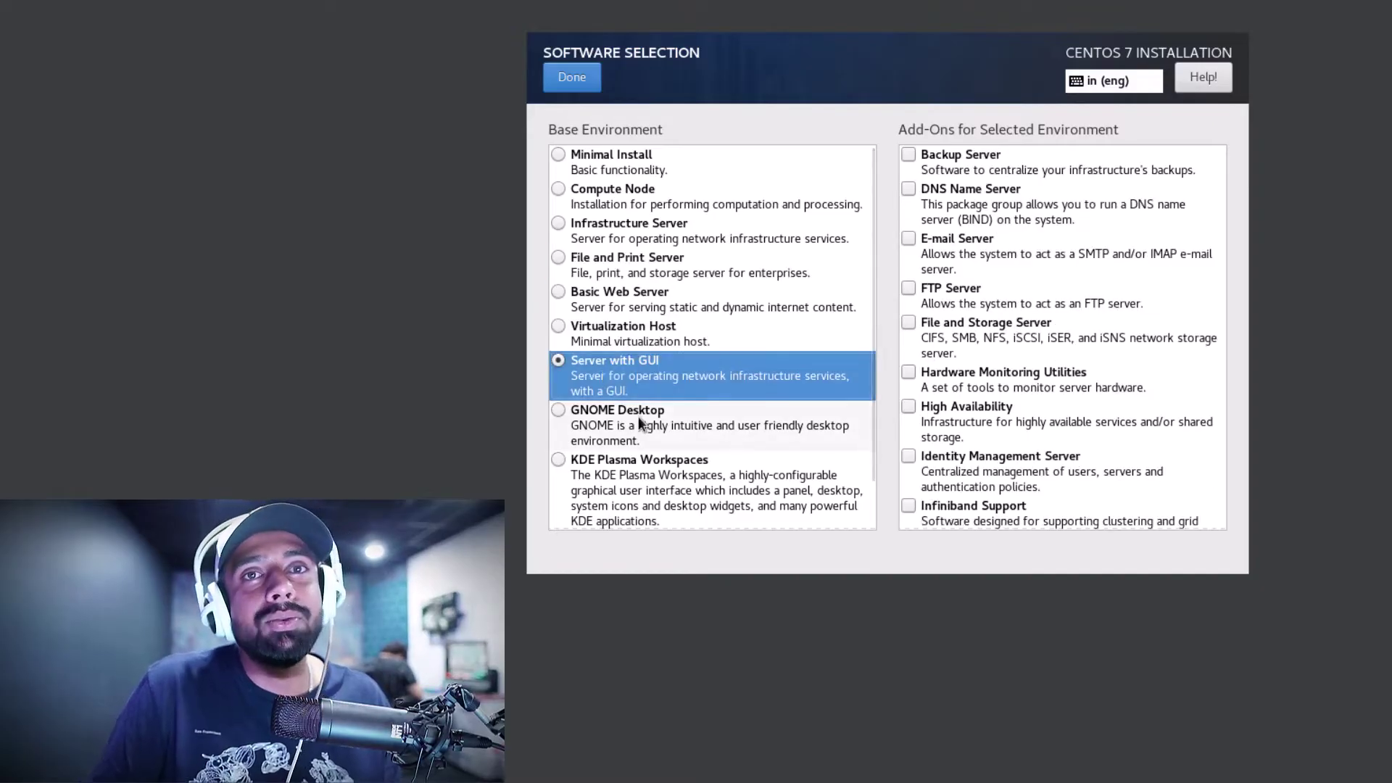
Tick the add-ons from Backup Server through Identity Management Server
click(915, 160)
click(911, 192)
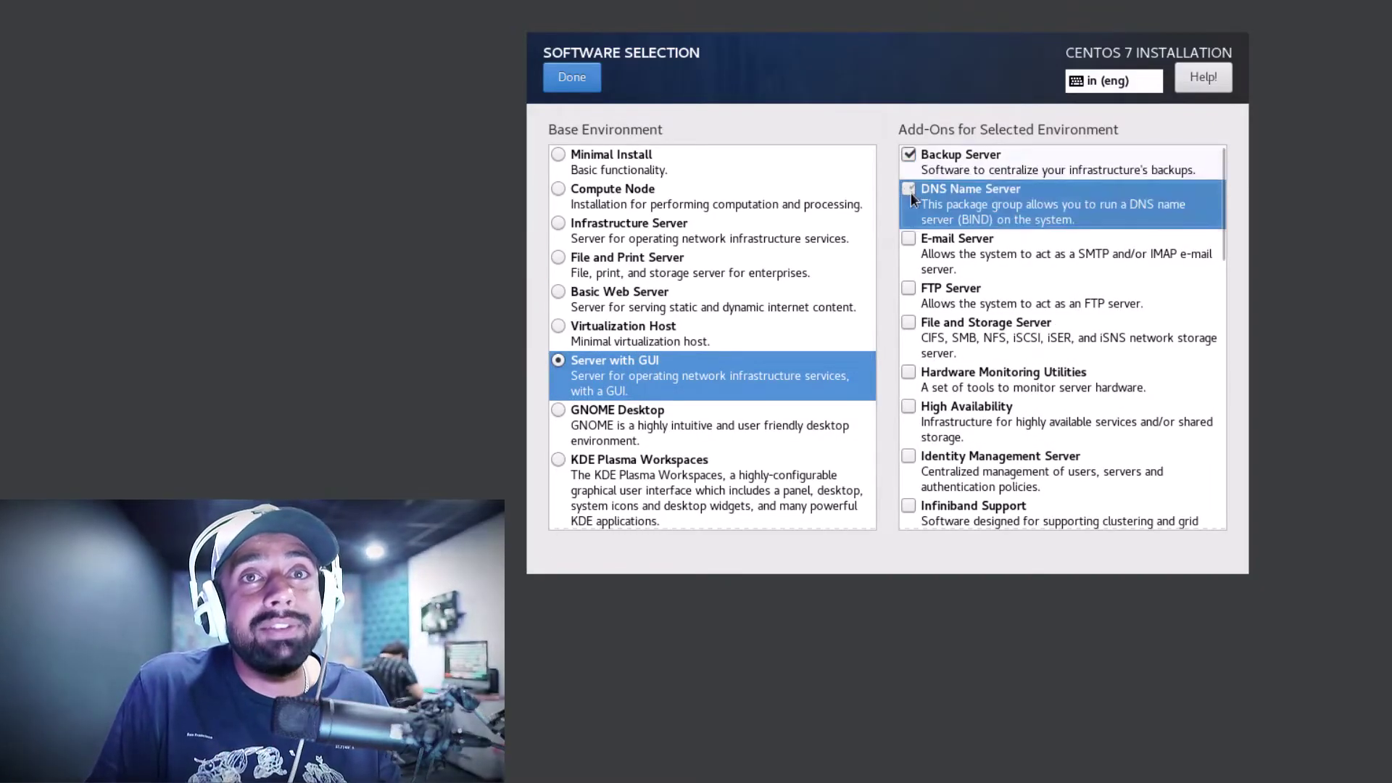
click(909, 241)
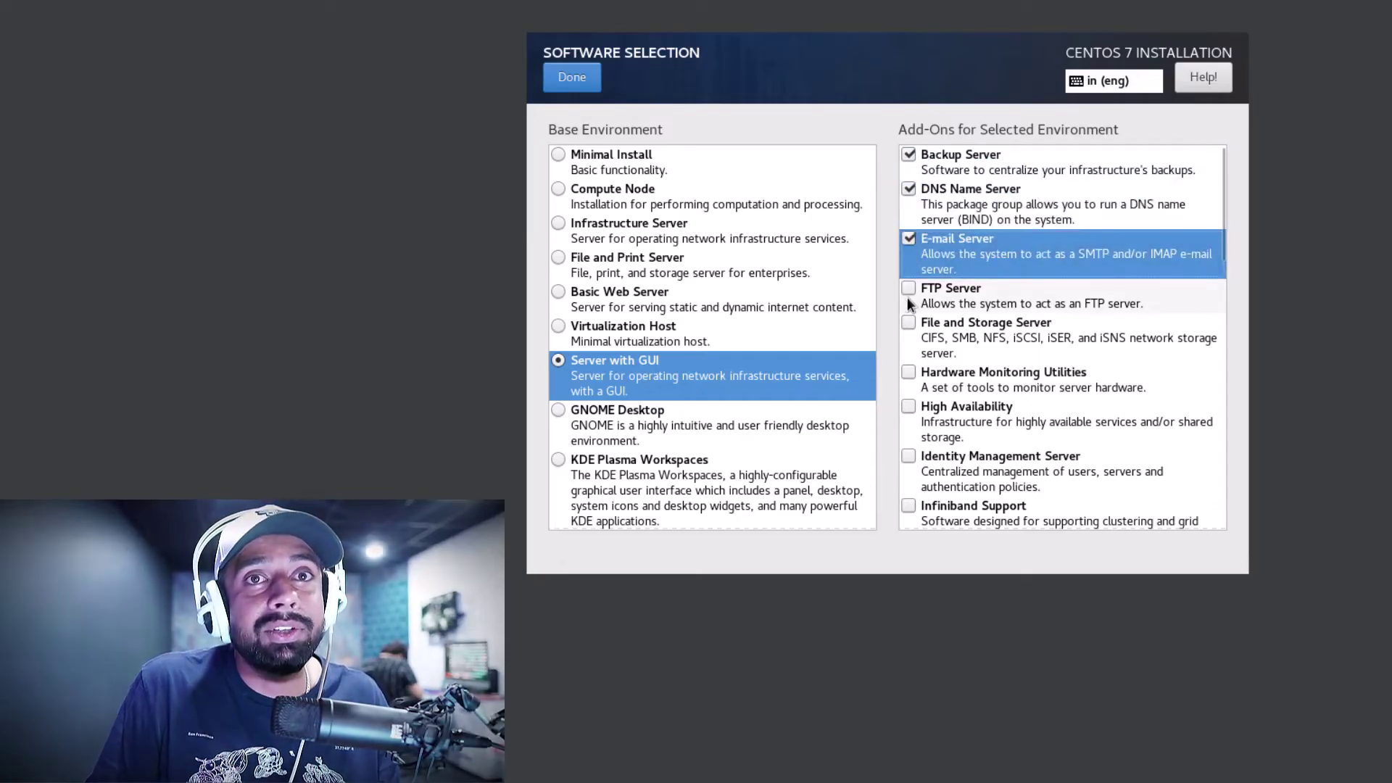
click(910, 297)
click(909, 324)
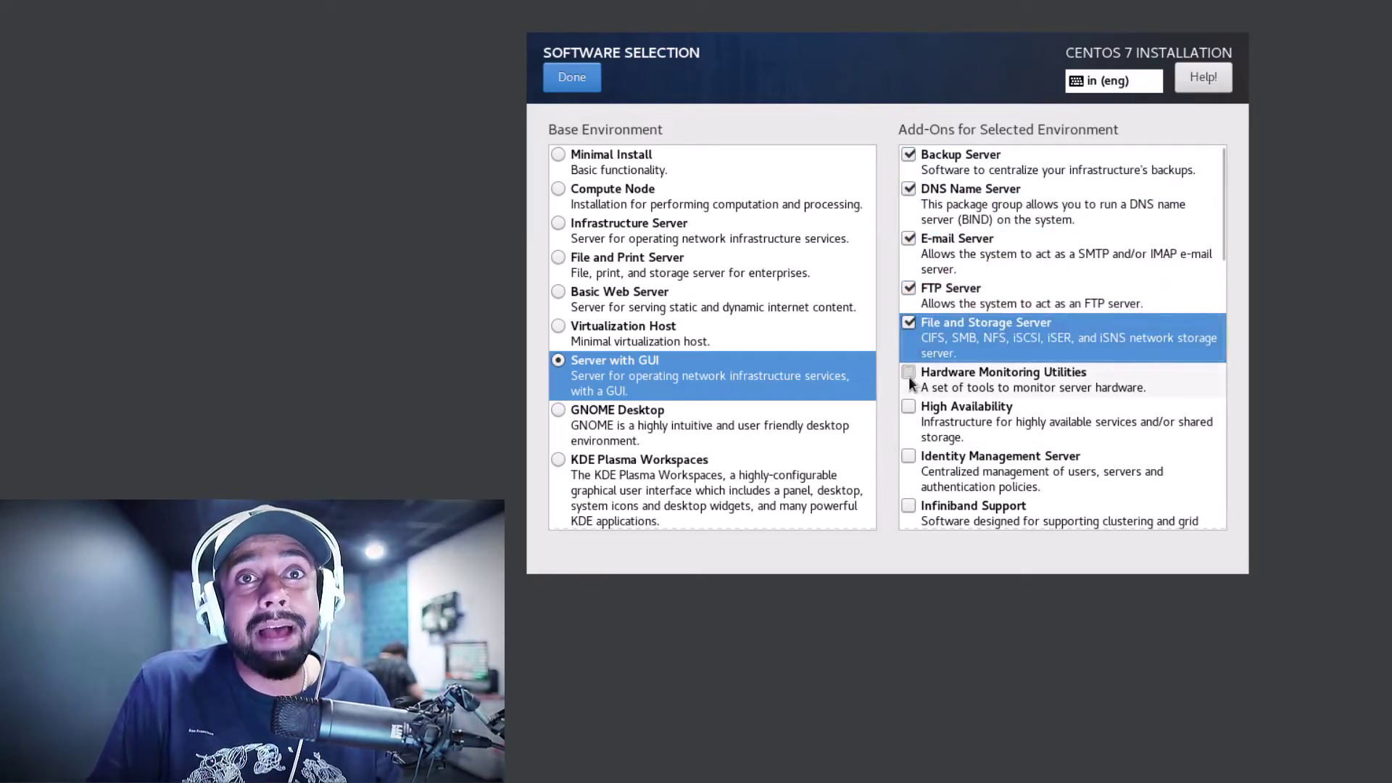
click(908, 374)
click(906, 408)
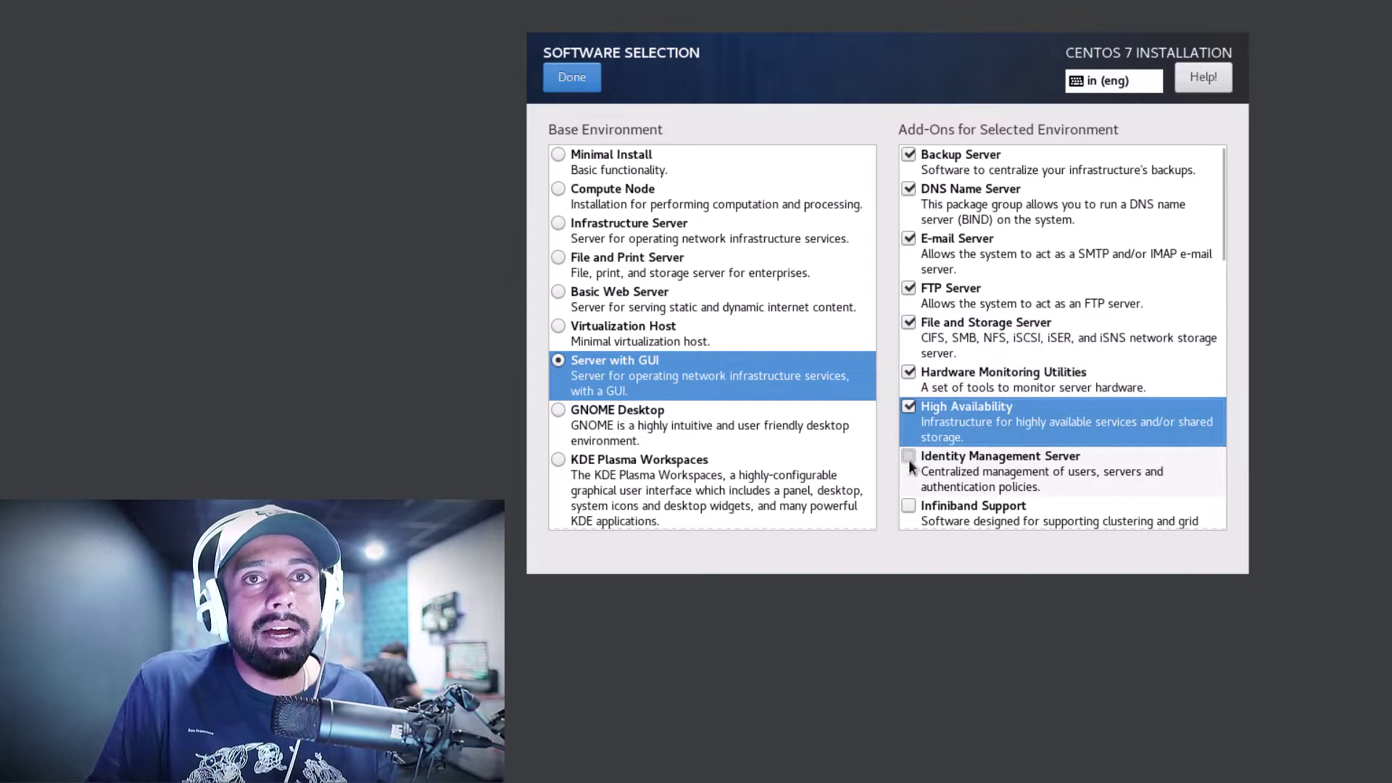
click(907, 460)
Tick System Administration Tools up through Remote Management for Linux, including the Virtualization add-ons
scroll(914, 442, down, 10)
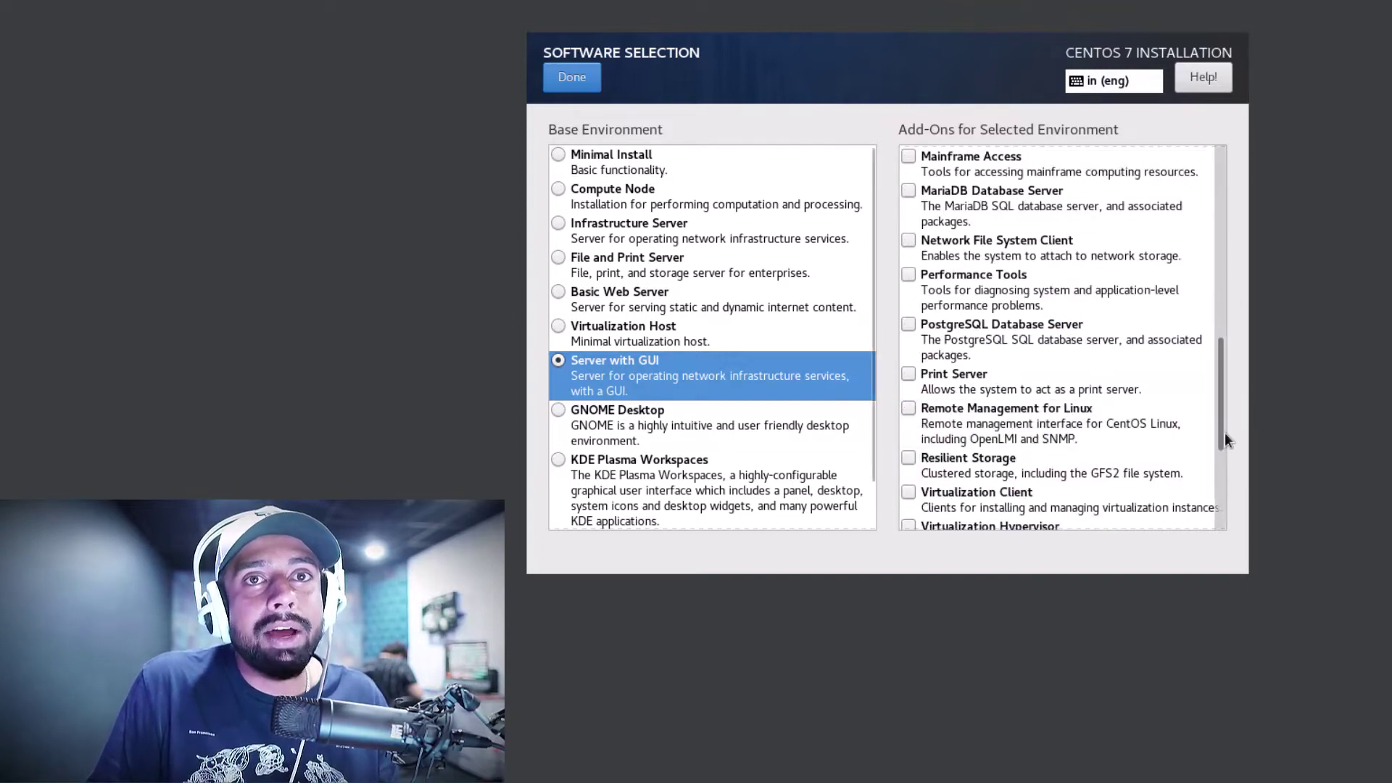
drag(1218, 433, 1220, 511)
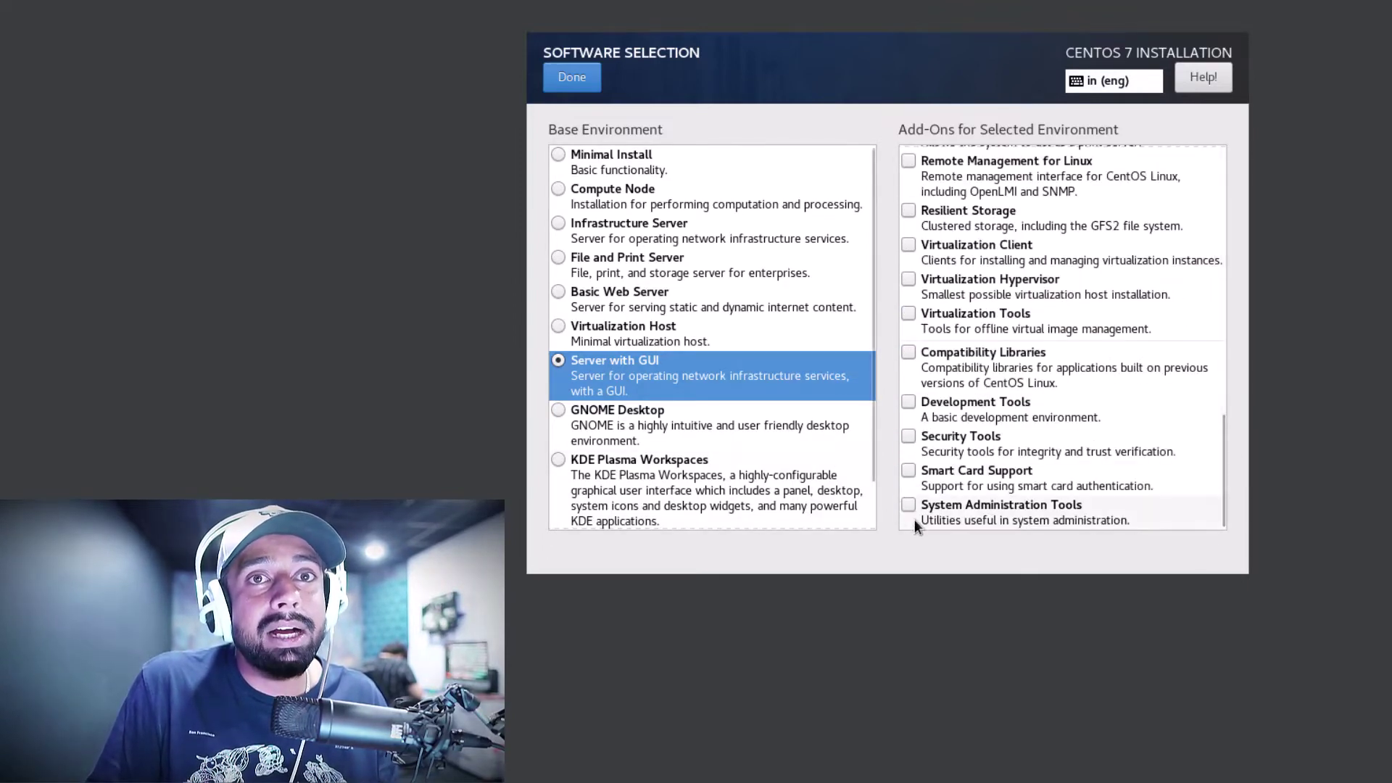
click(912, 506)
click(905, 474)
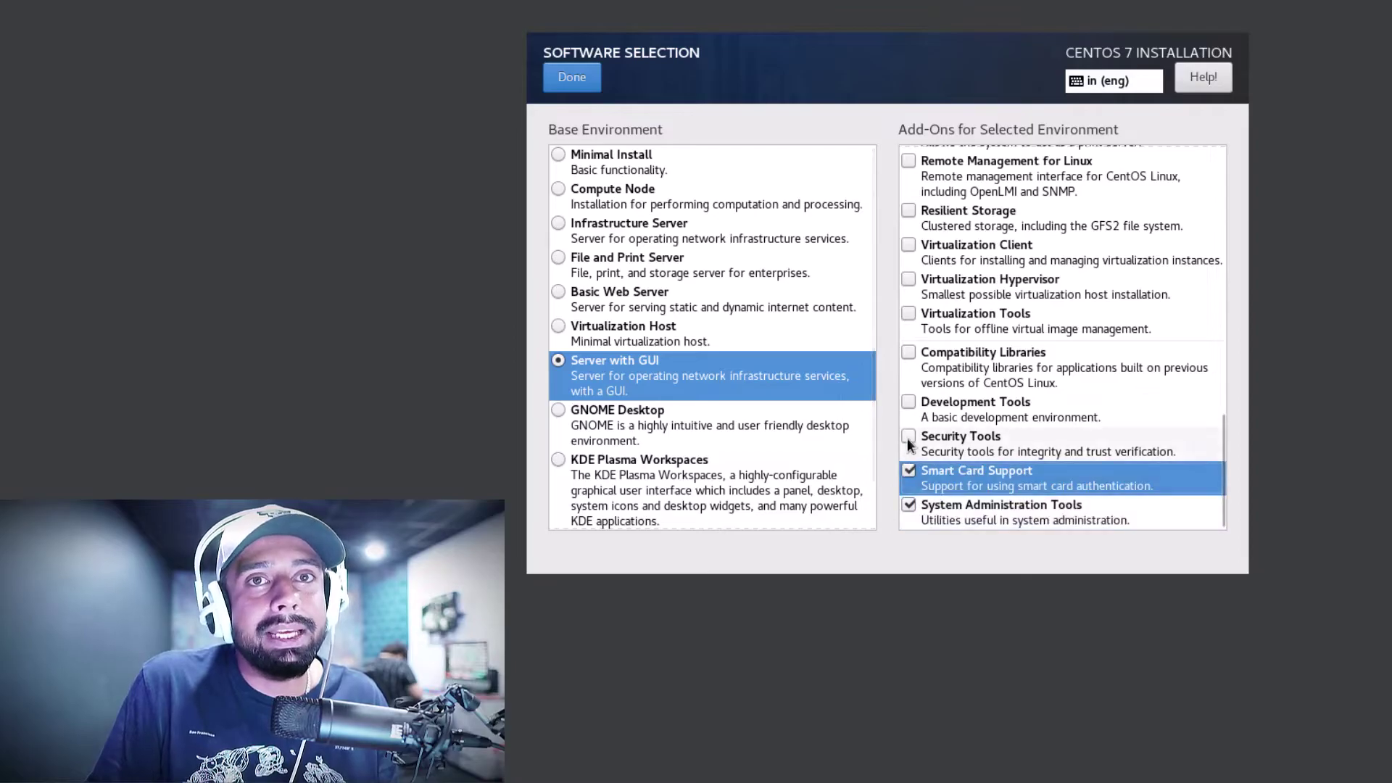
click(907, 438)
click(909, 403)
click(910, 353)
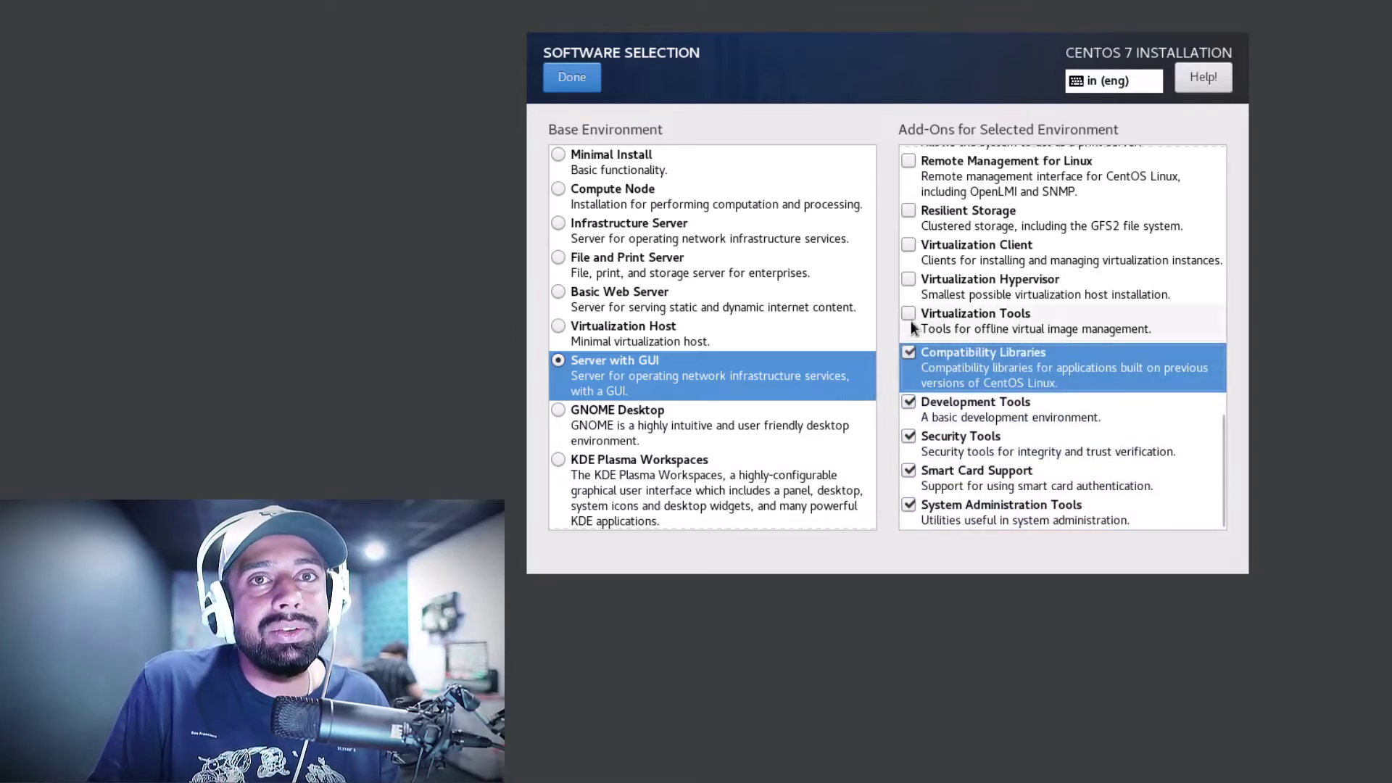
click(910, 316)
click(908, 281)
click(909, 245)
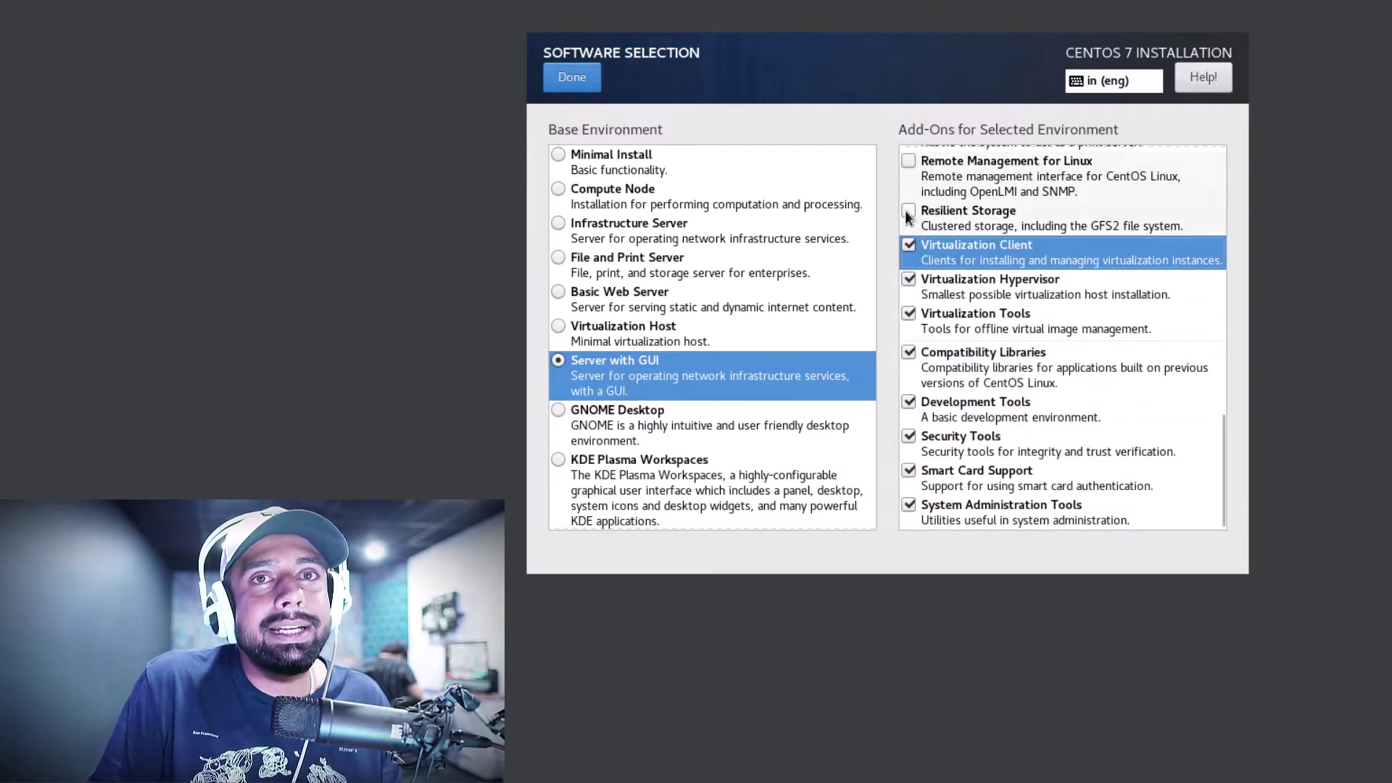
click(907, 212)
click(908, 164)
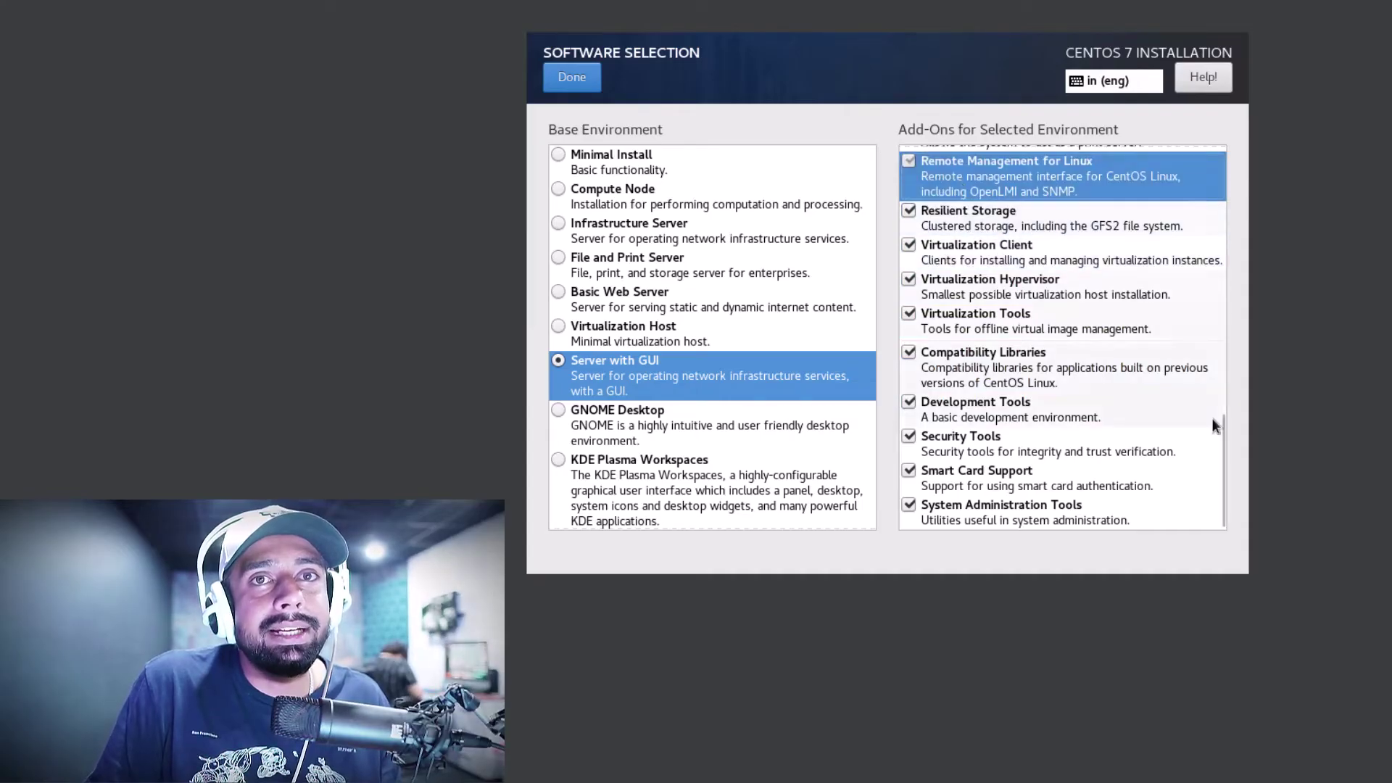
Tick Print Server, PostgreSQL, Performance Tools, NFS Client, MariaDB, Mainframe Access and Load Balancer
drag(1221, 482, 1233, 389)
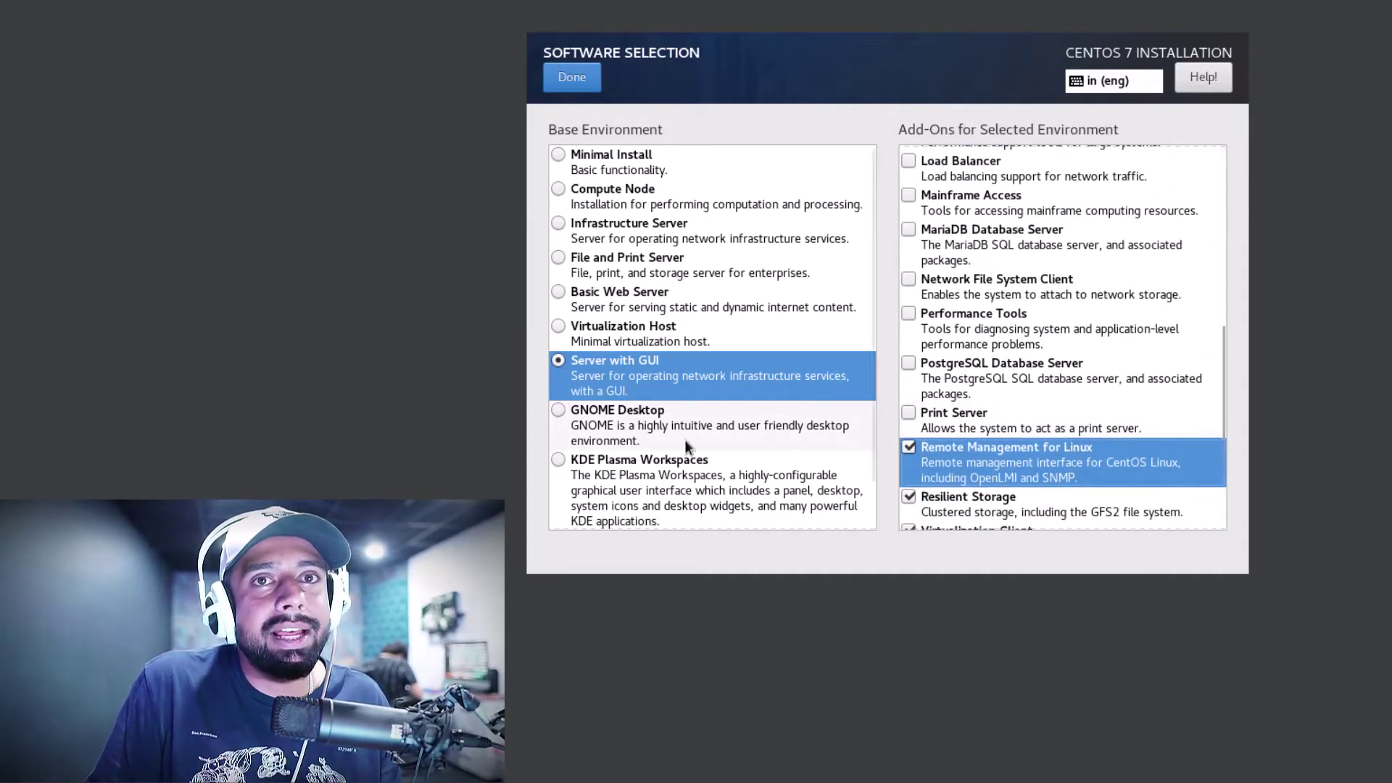
click(909, 412)
click(908, 362)
click(908, 313)
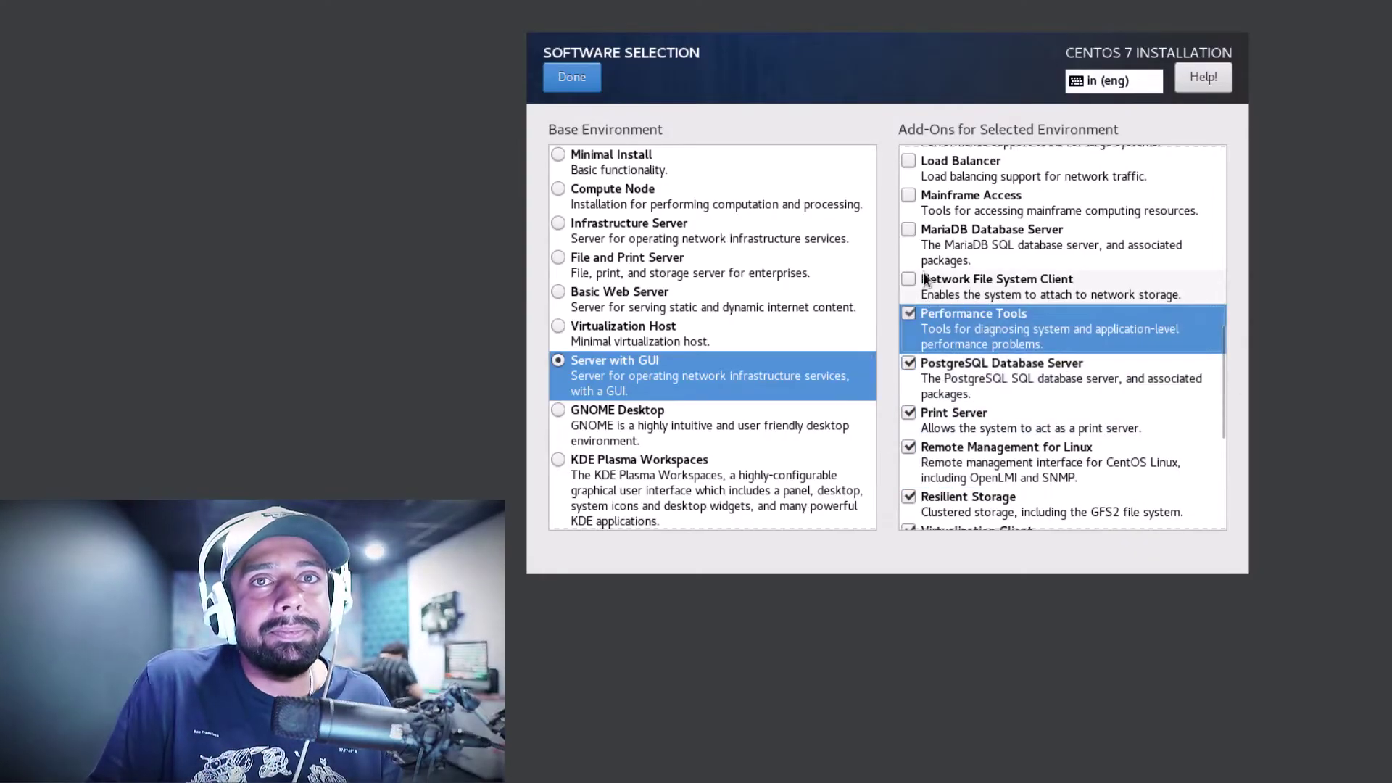
click(909, 279)
click(908, 230)
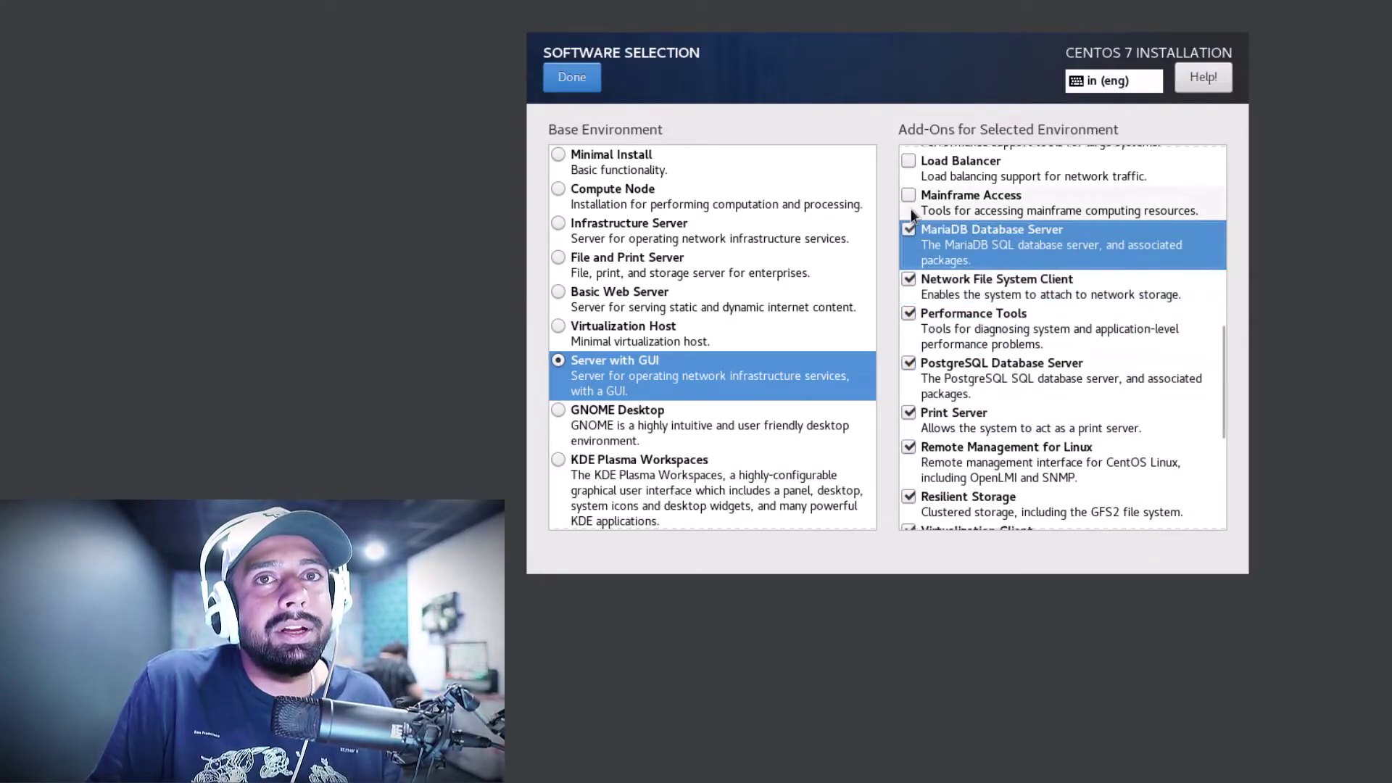
click(909, 196)
click(909, 161)
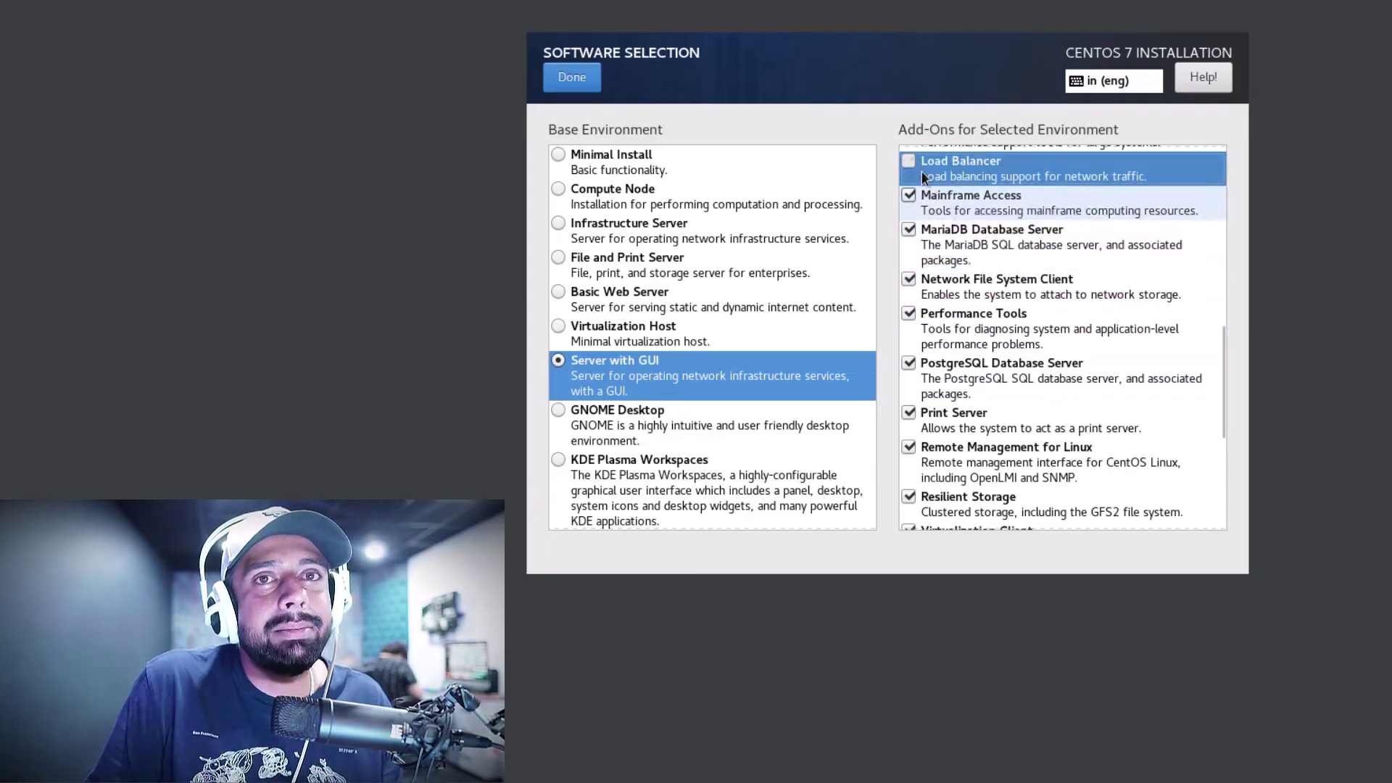
Tick Large Systems Performance, KDE, Java Platform and Infiniband Support
drag(1223, 385, 1237, 292)
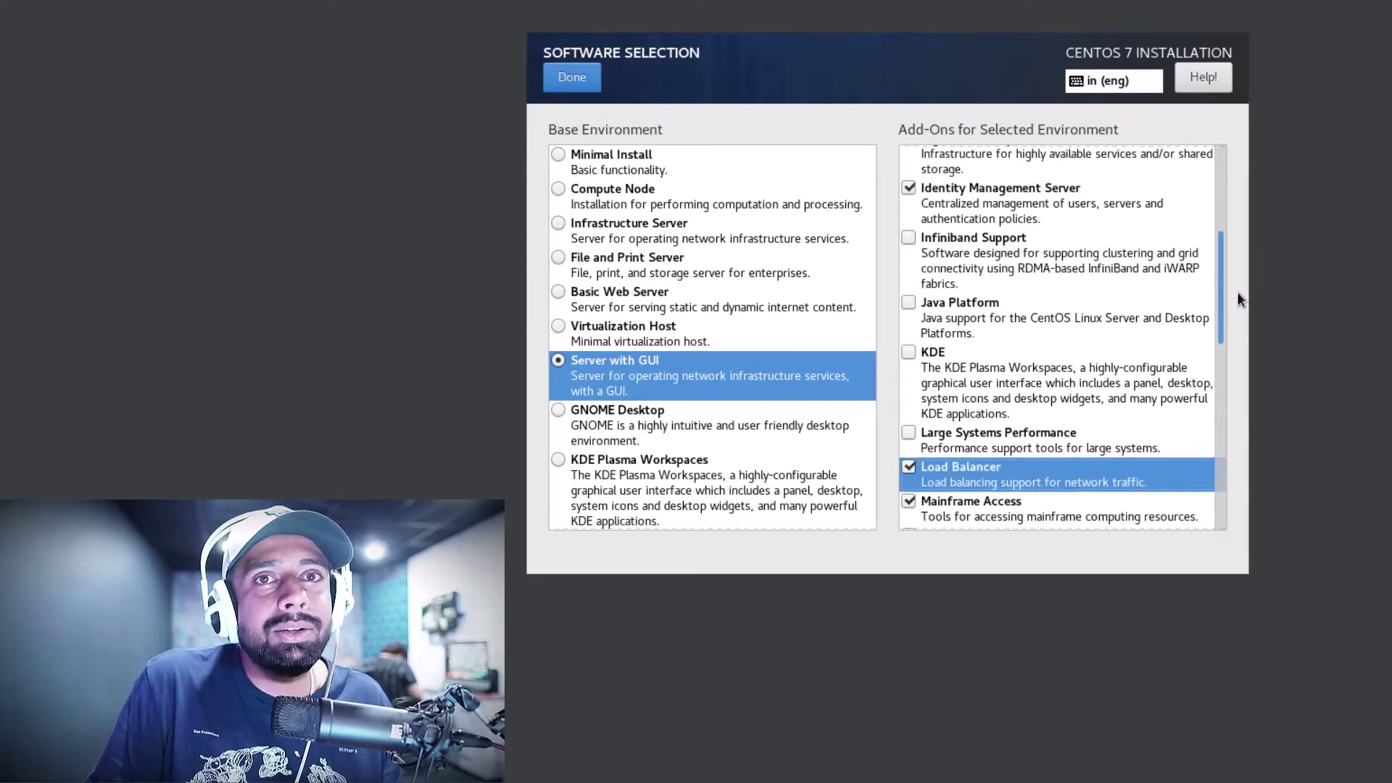
click(913, 436)
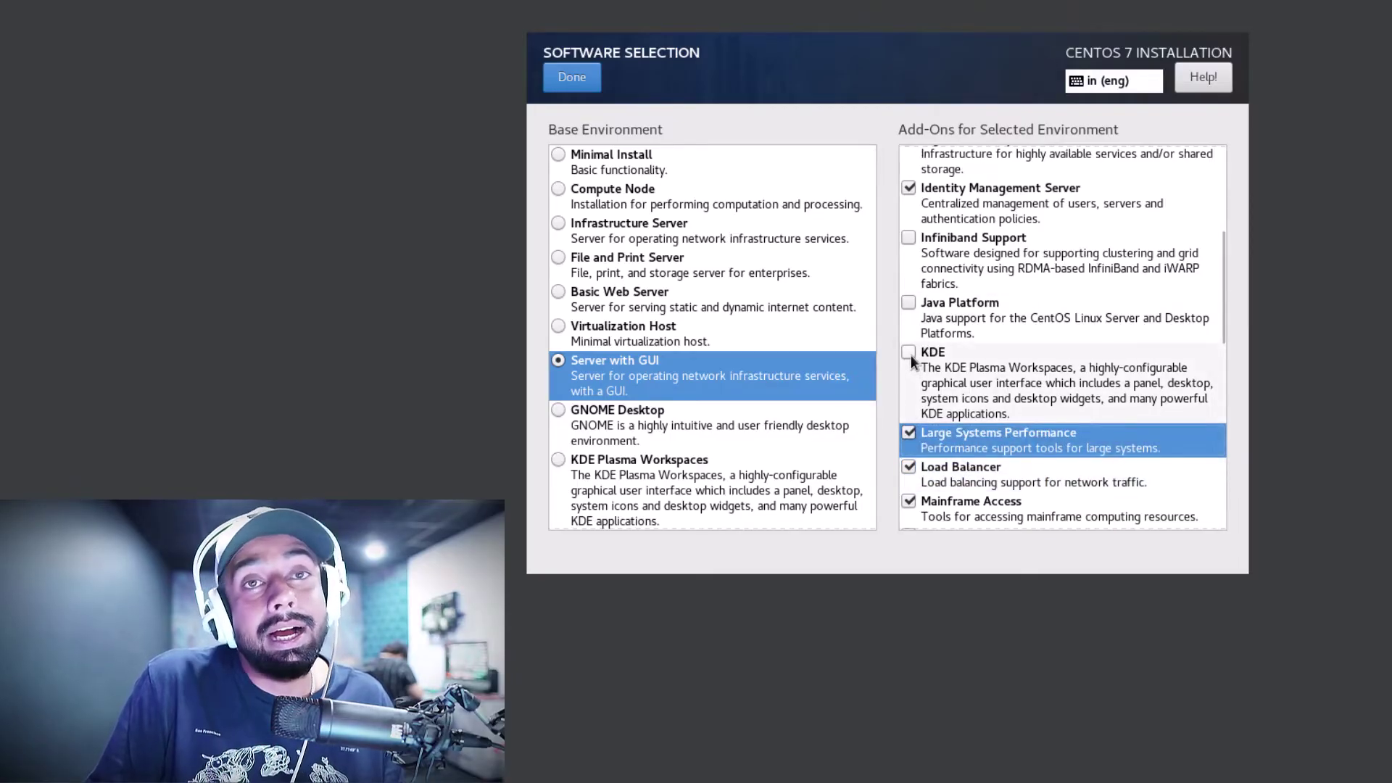
click(911, 355)
click(910, 303)
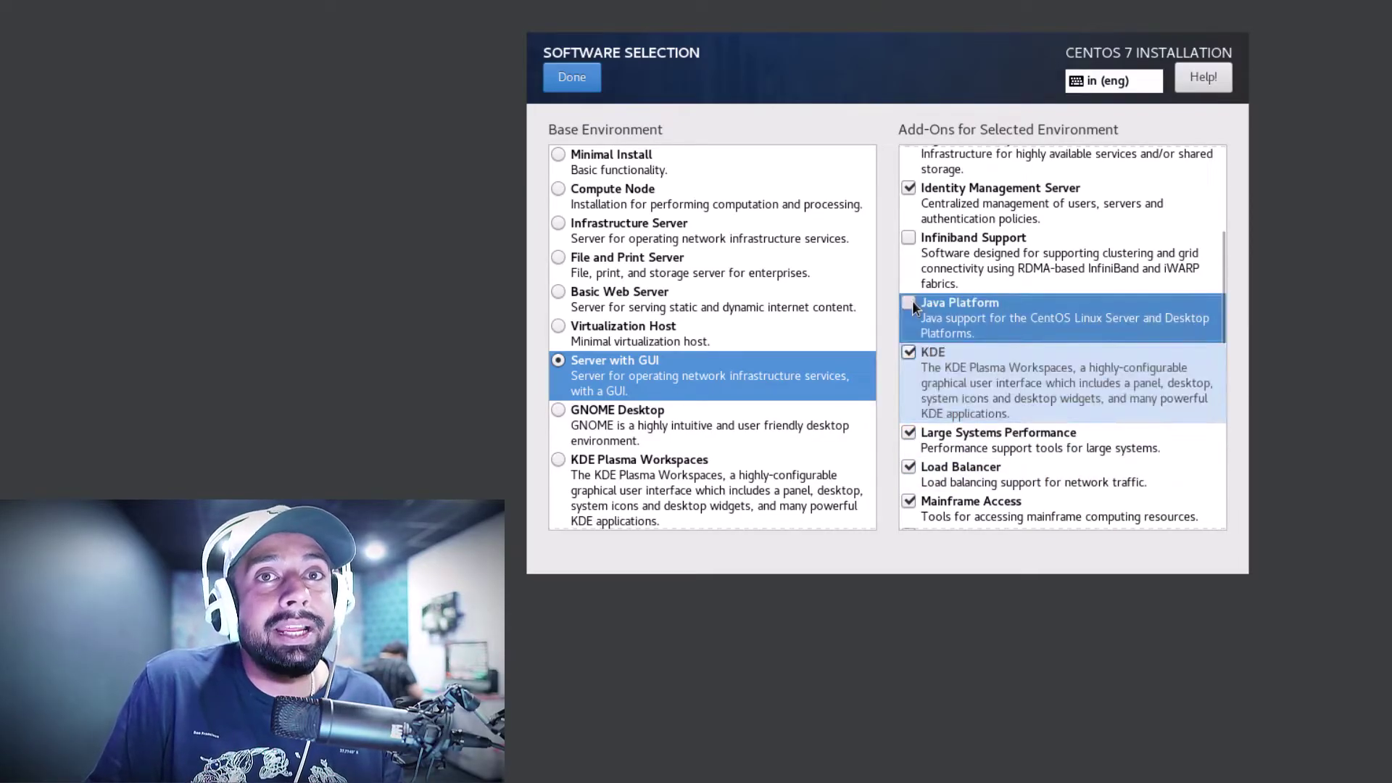
click(908, 241)
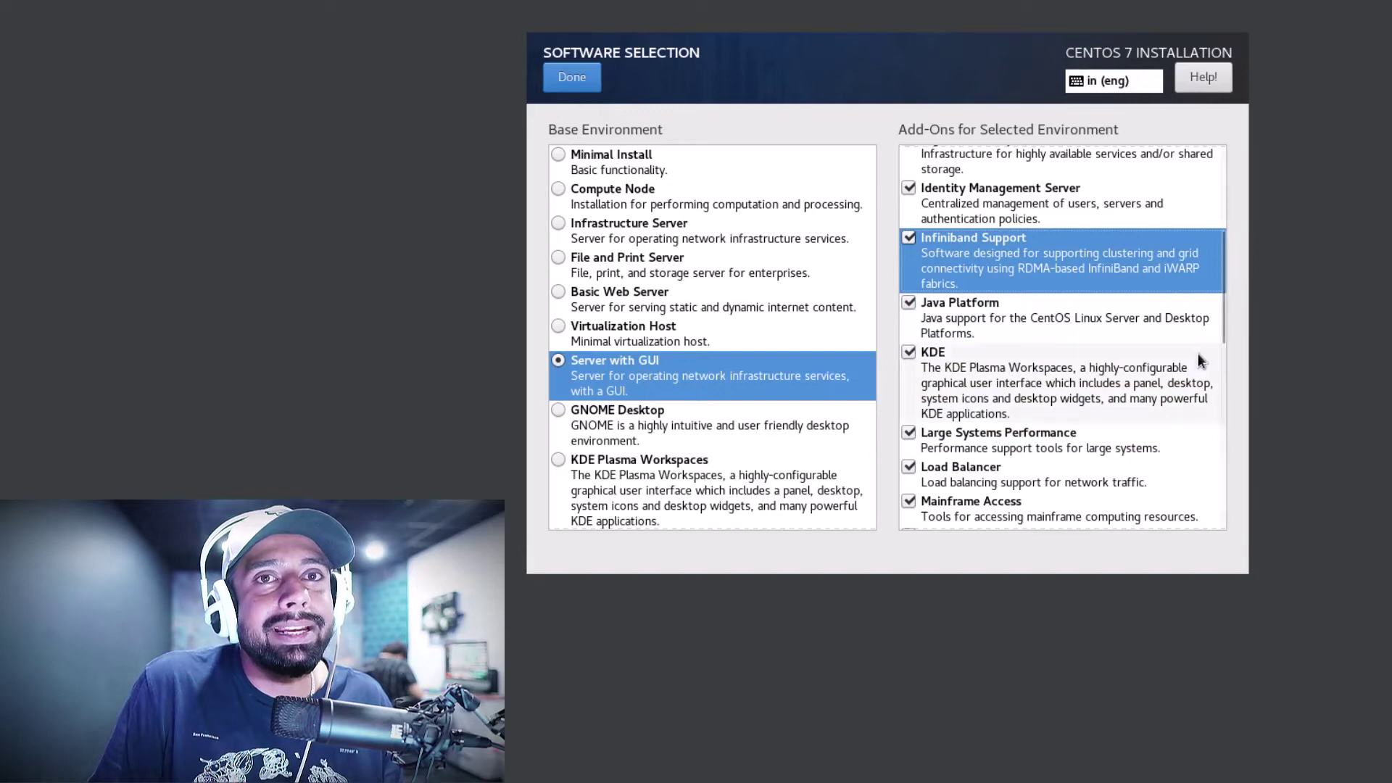
scroll(1196, 370, down, 1)
scroll(1192, 384, down, 3)
scroll(1194, 486, up, 8)
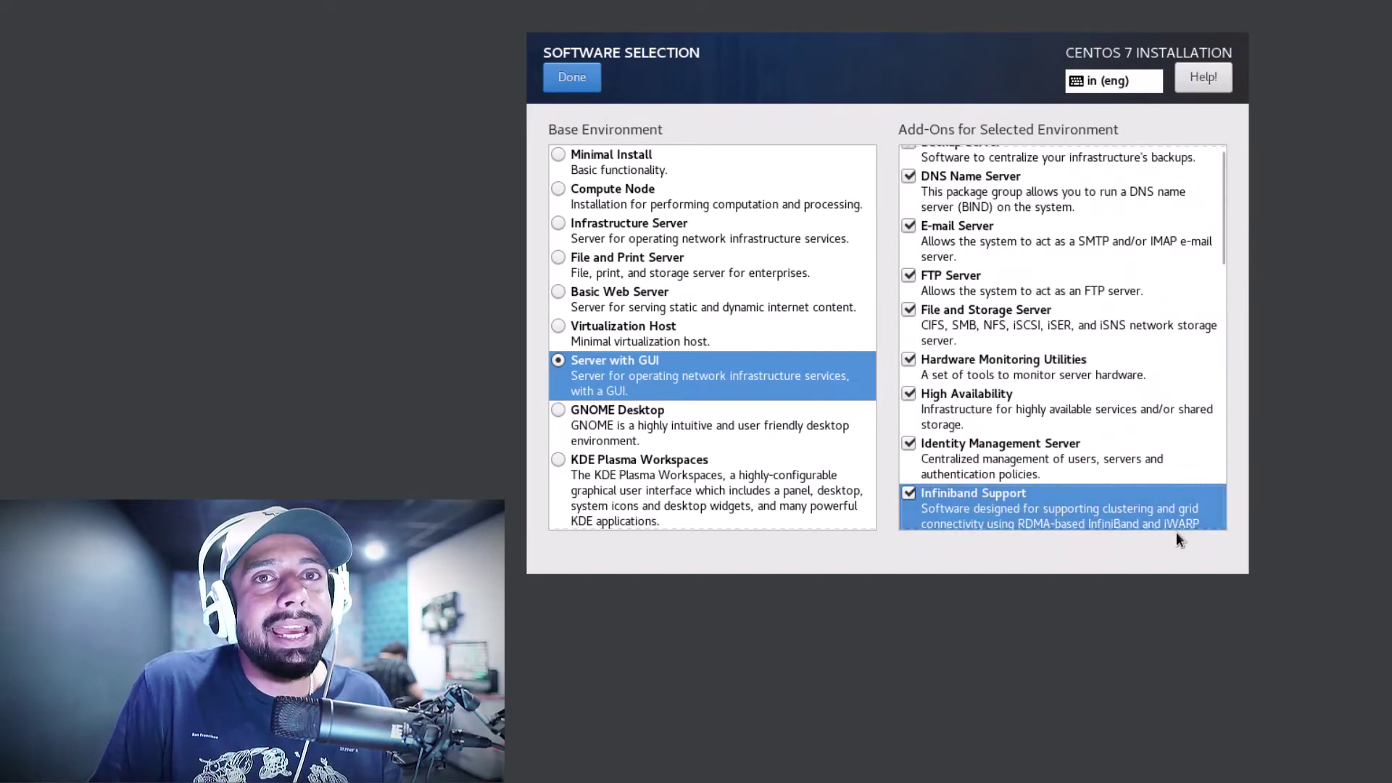
scroll(1156, 362, down, 5)
scroll(1151, 354, up, 7)
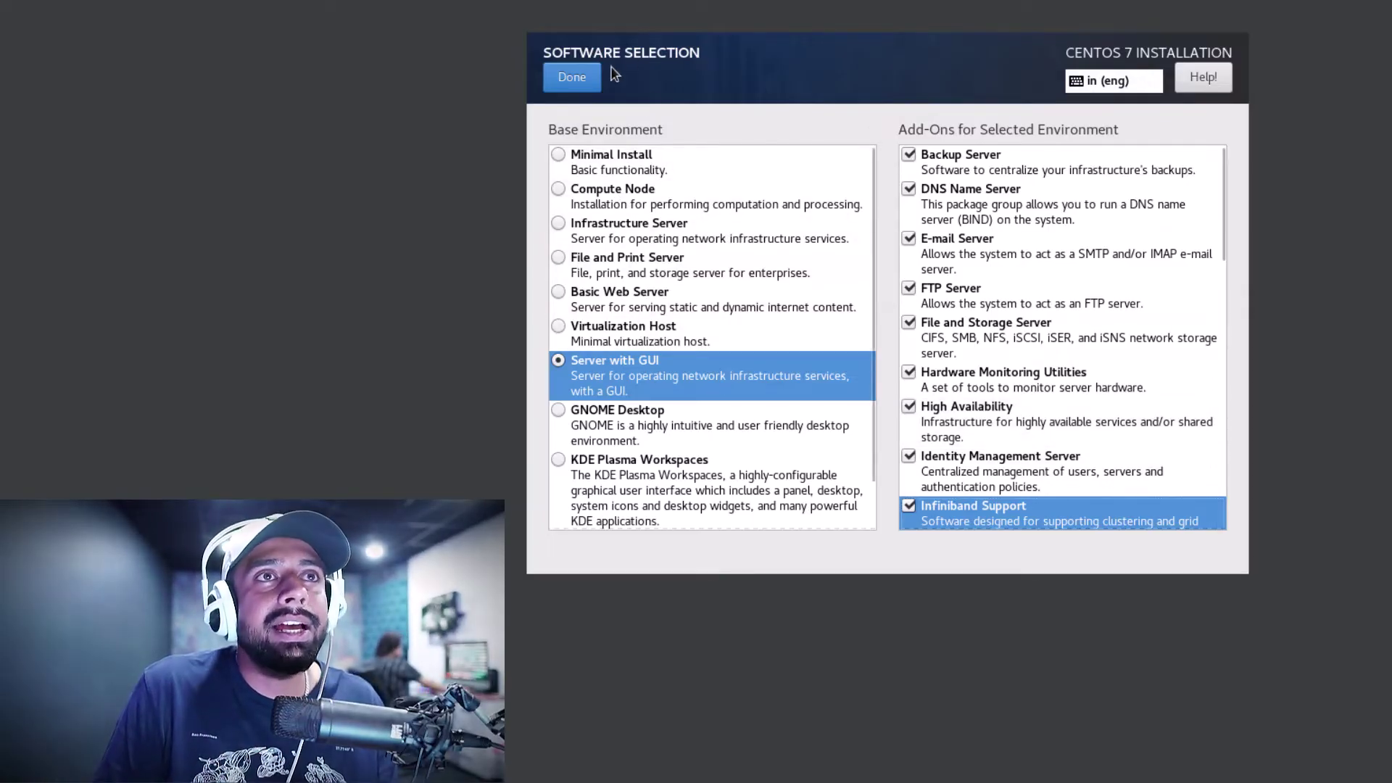
Confirm the Server with GUI selection and return to the summary for dependency checking
click(573, 79)
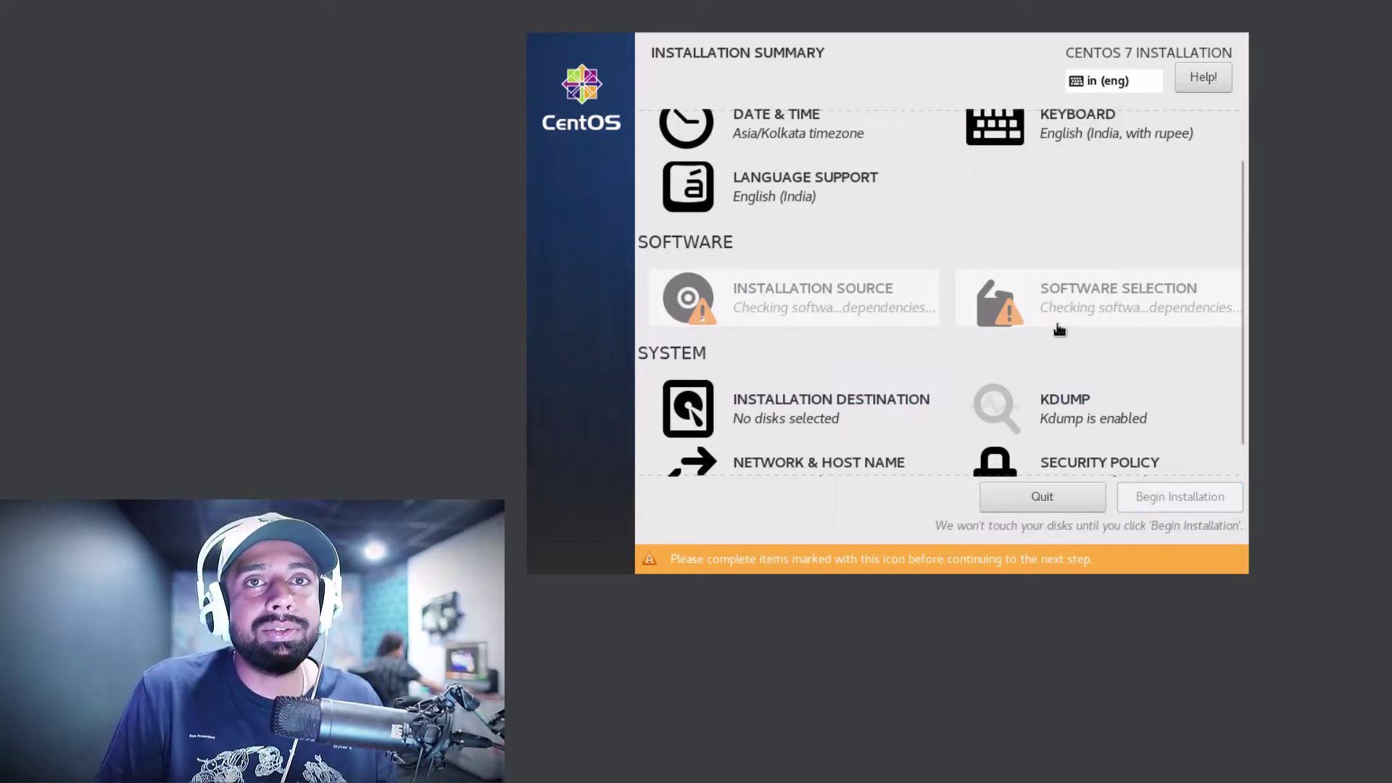
scroll(897, 296, down, 1)
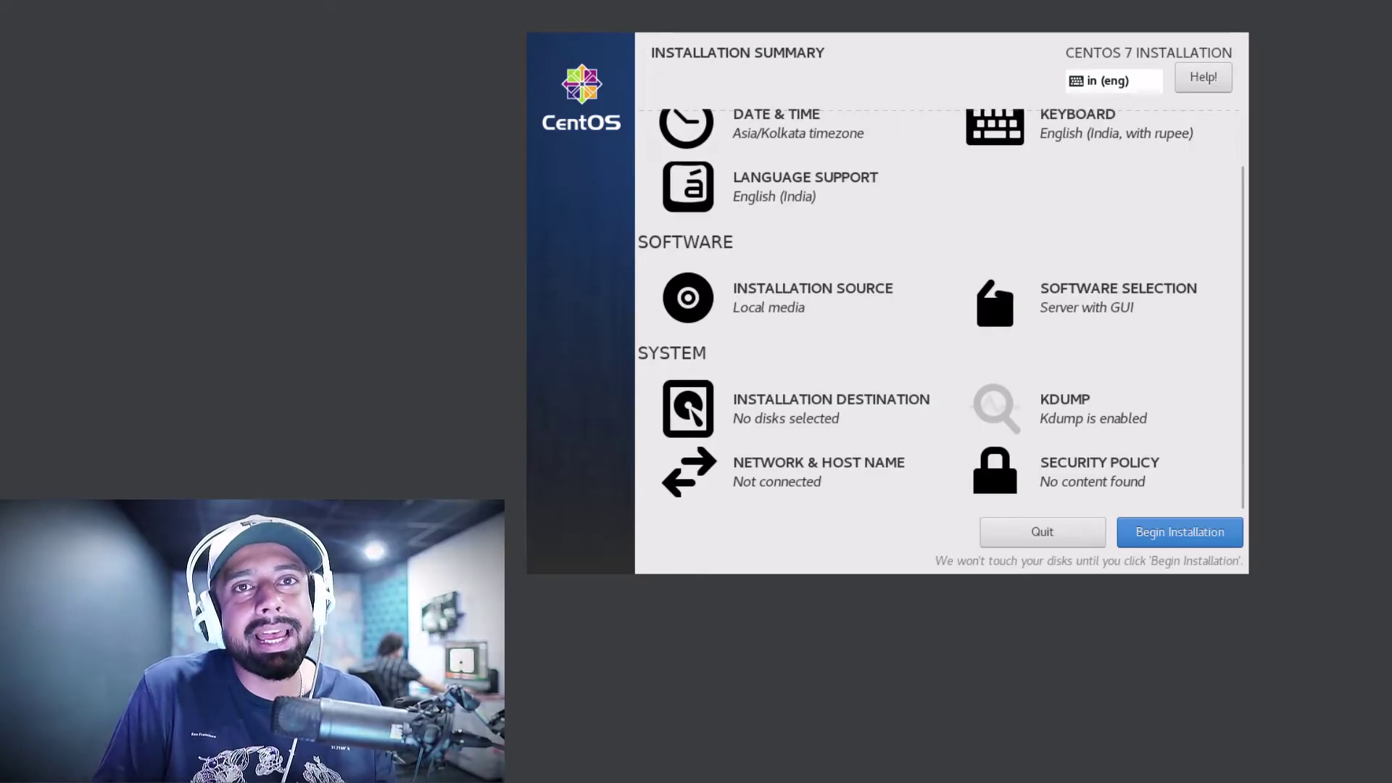
Begin the installation and set a matching root password, accepting it though weak
click(1173, 536)
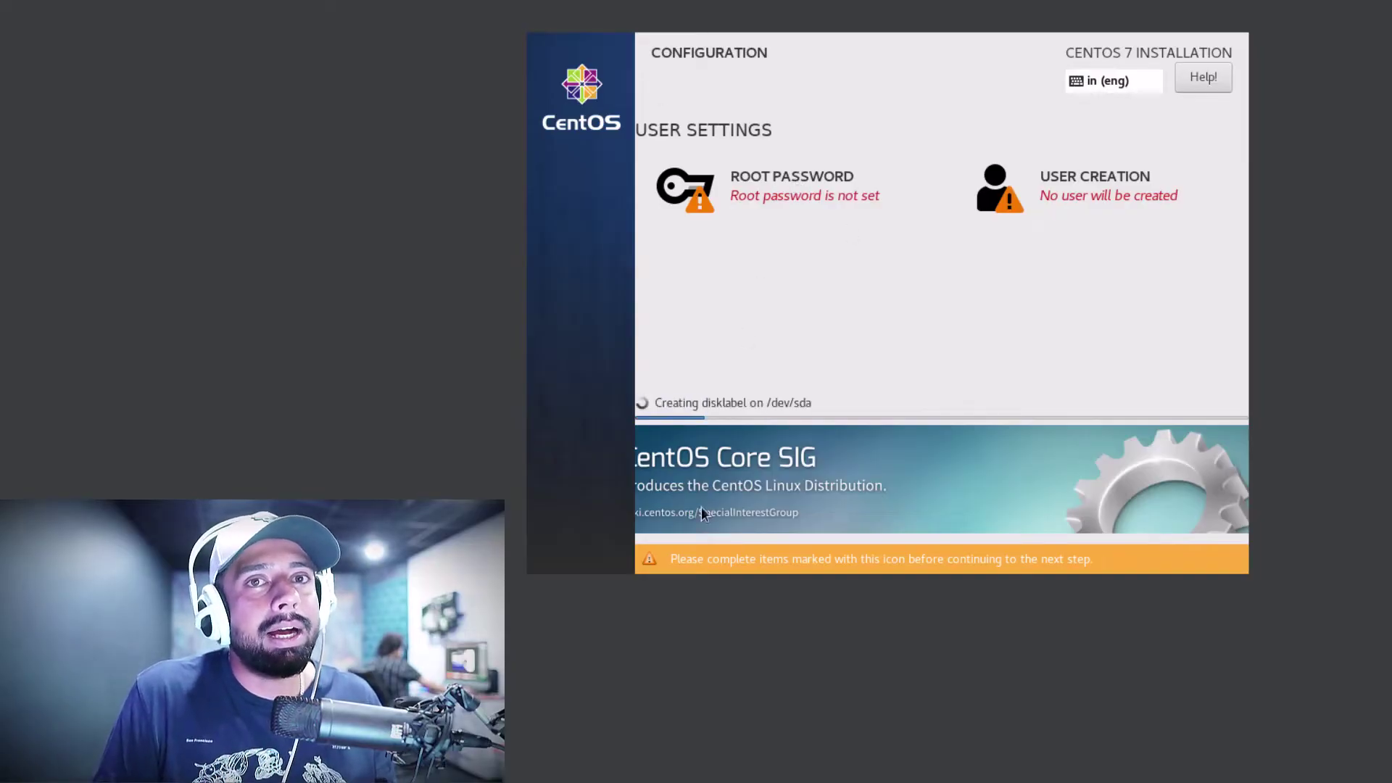
click(789, 185)
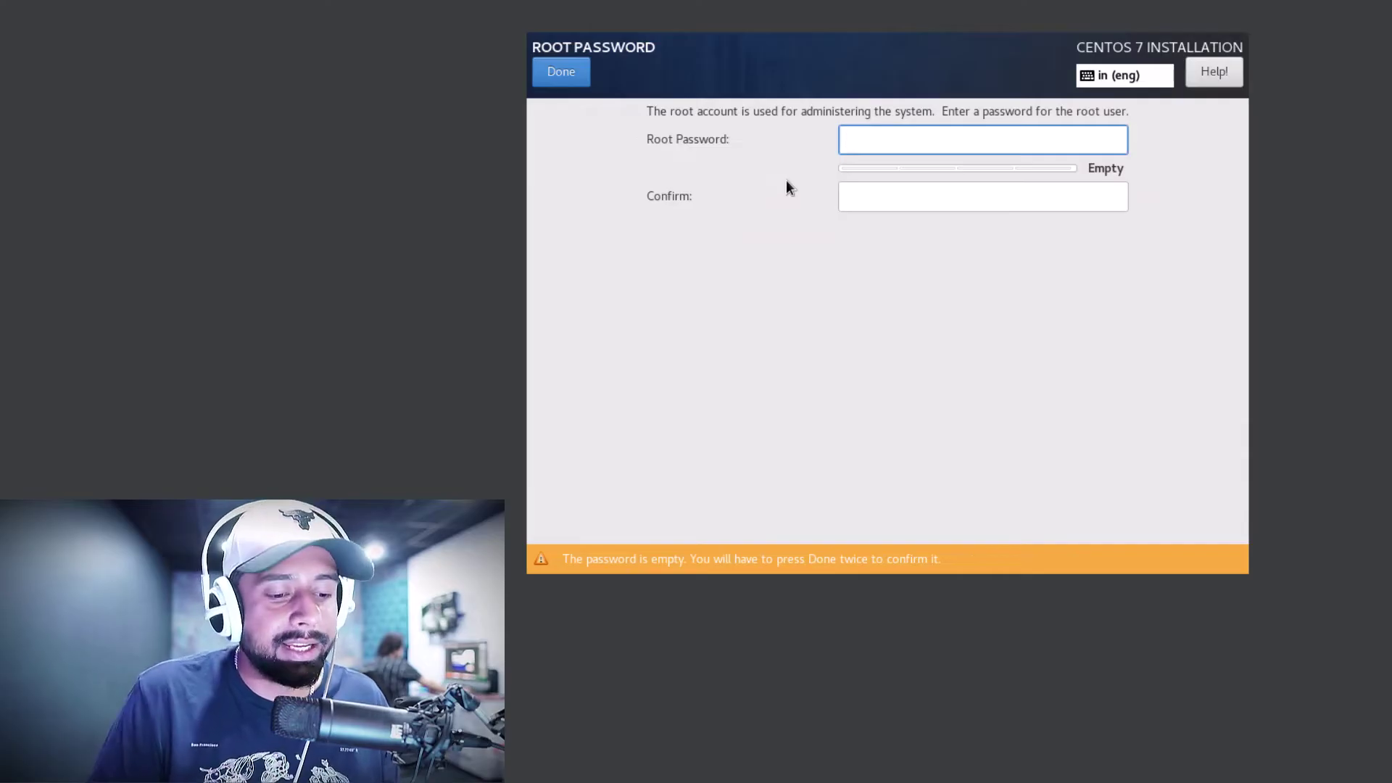
text(•••••••)
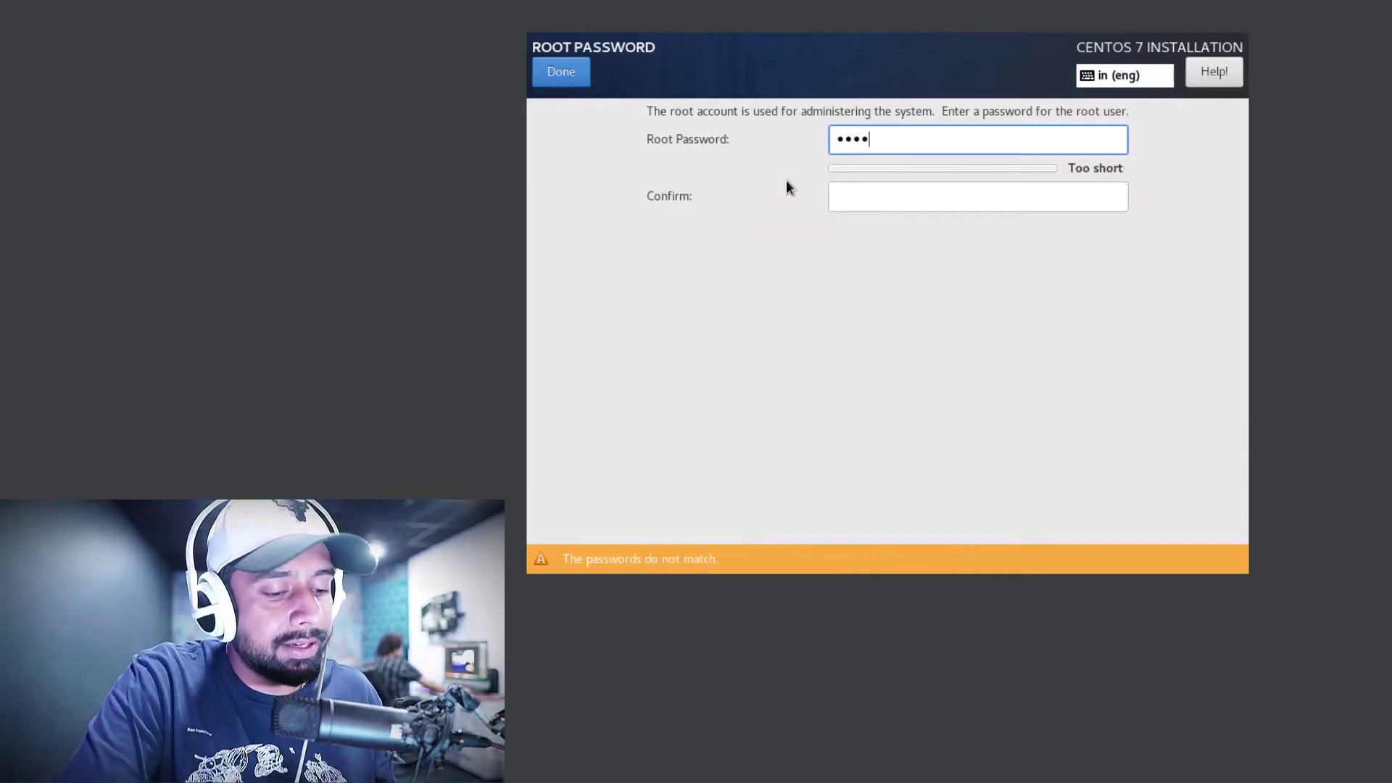
text(•••)
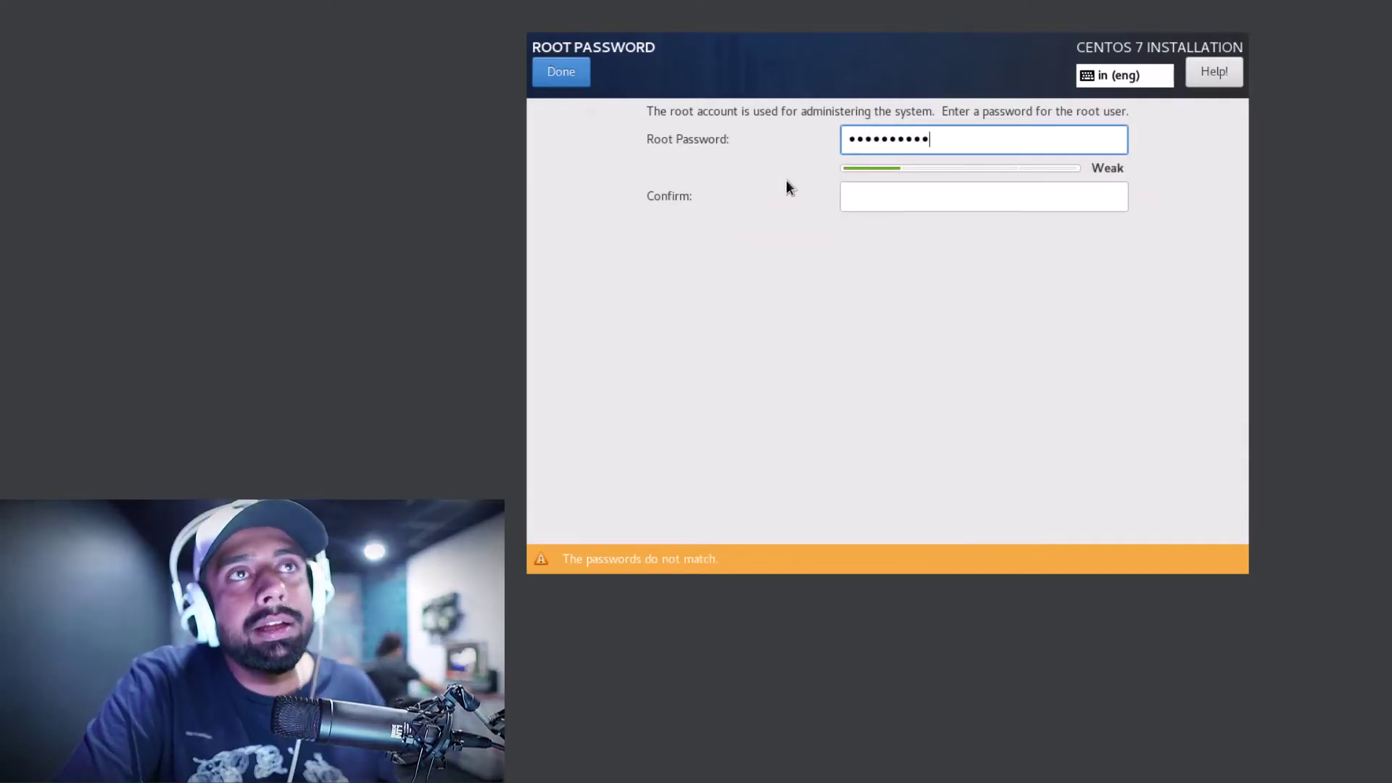
key(Tab)
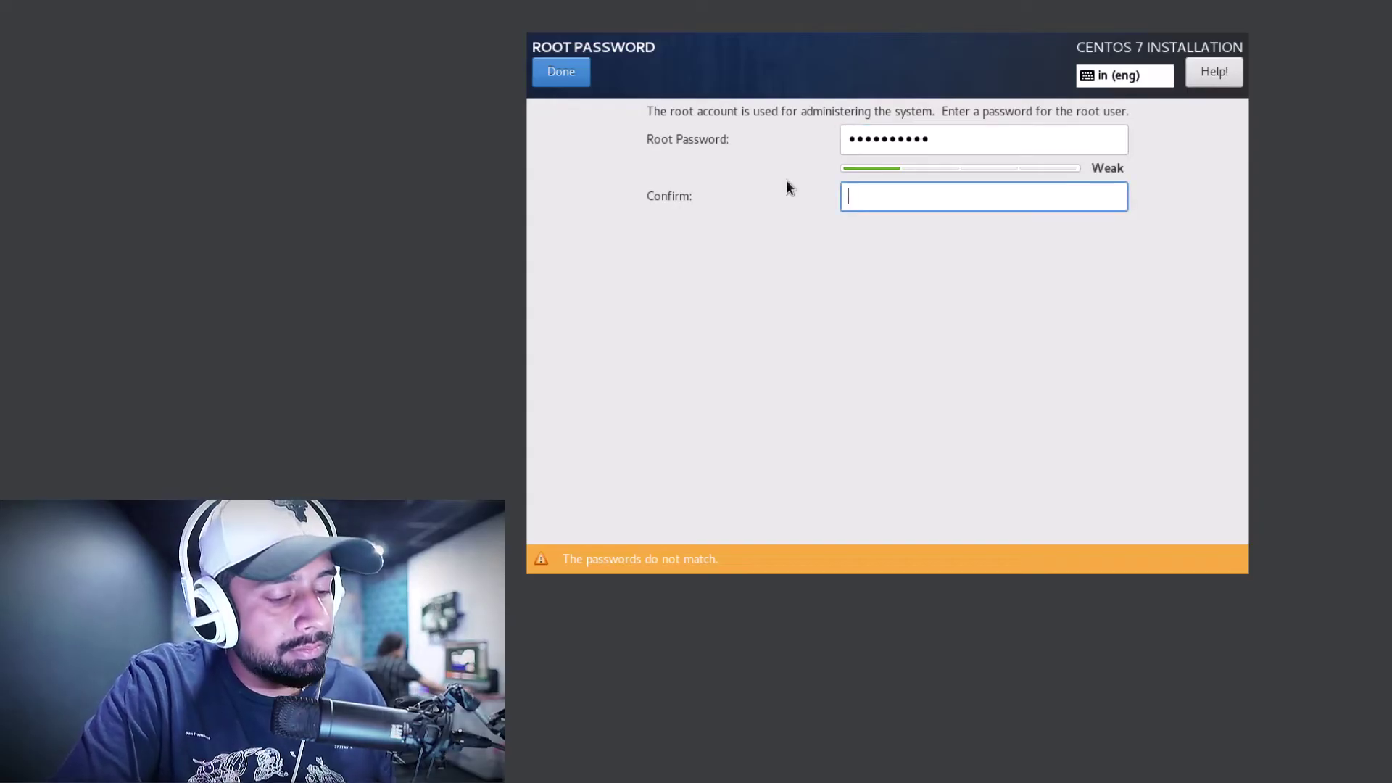
text(••••••••)
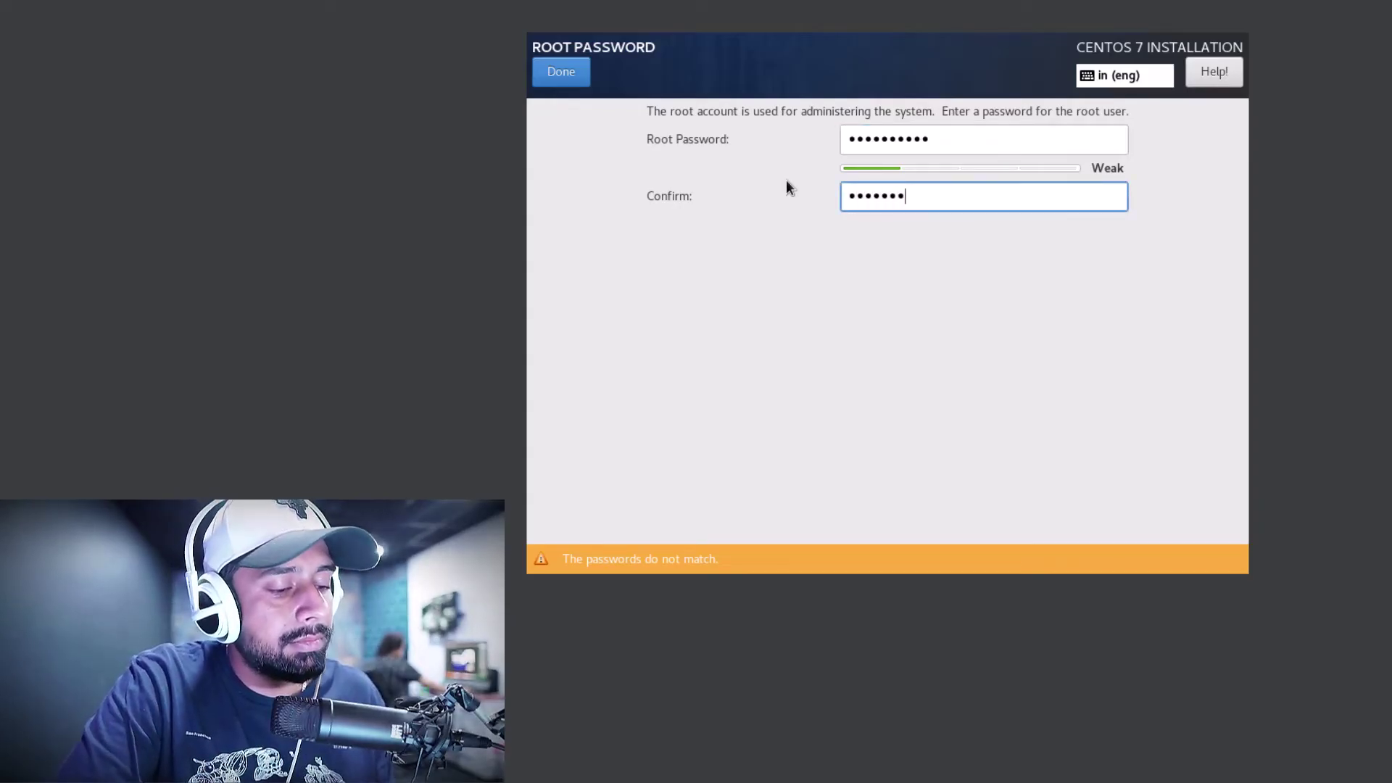
text(••)
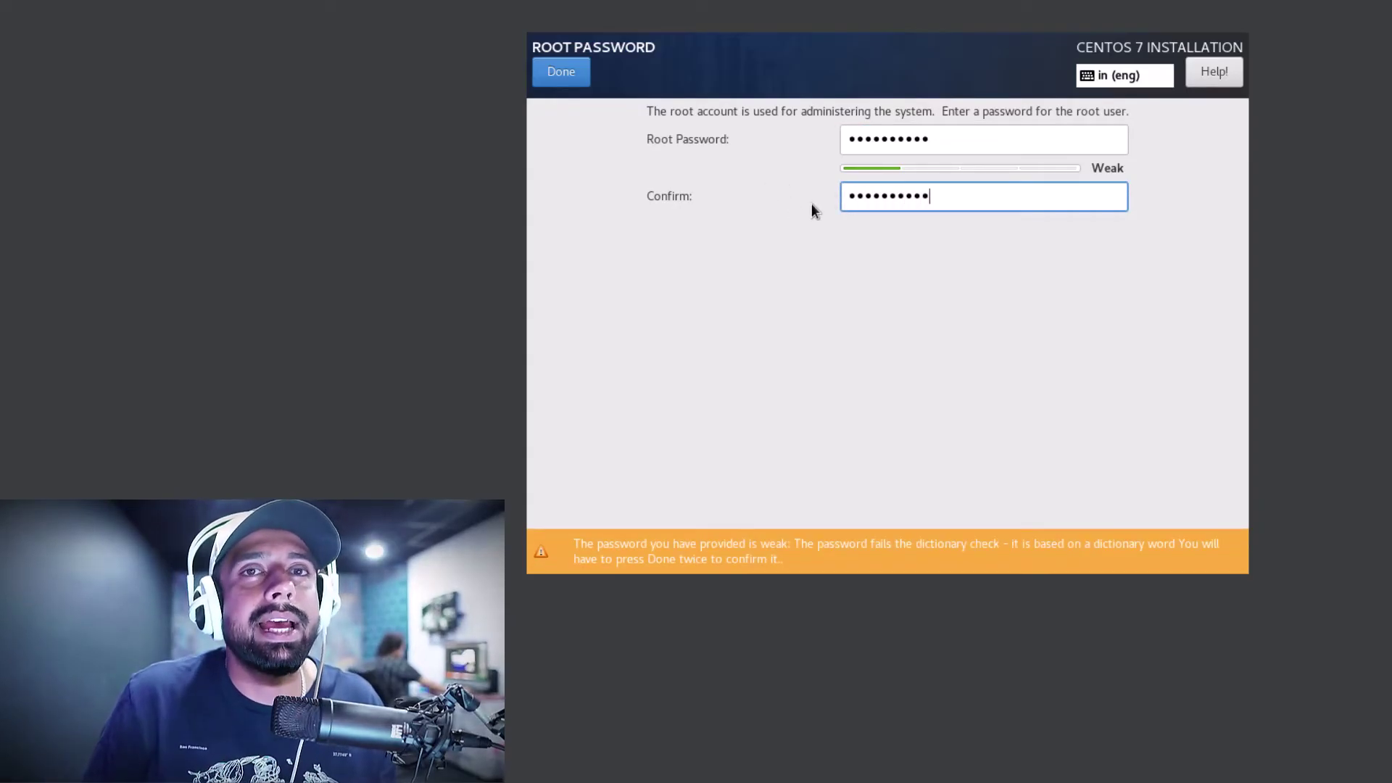
click(563, 76)
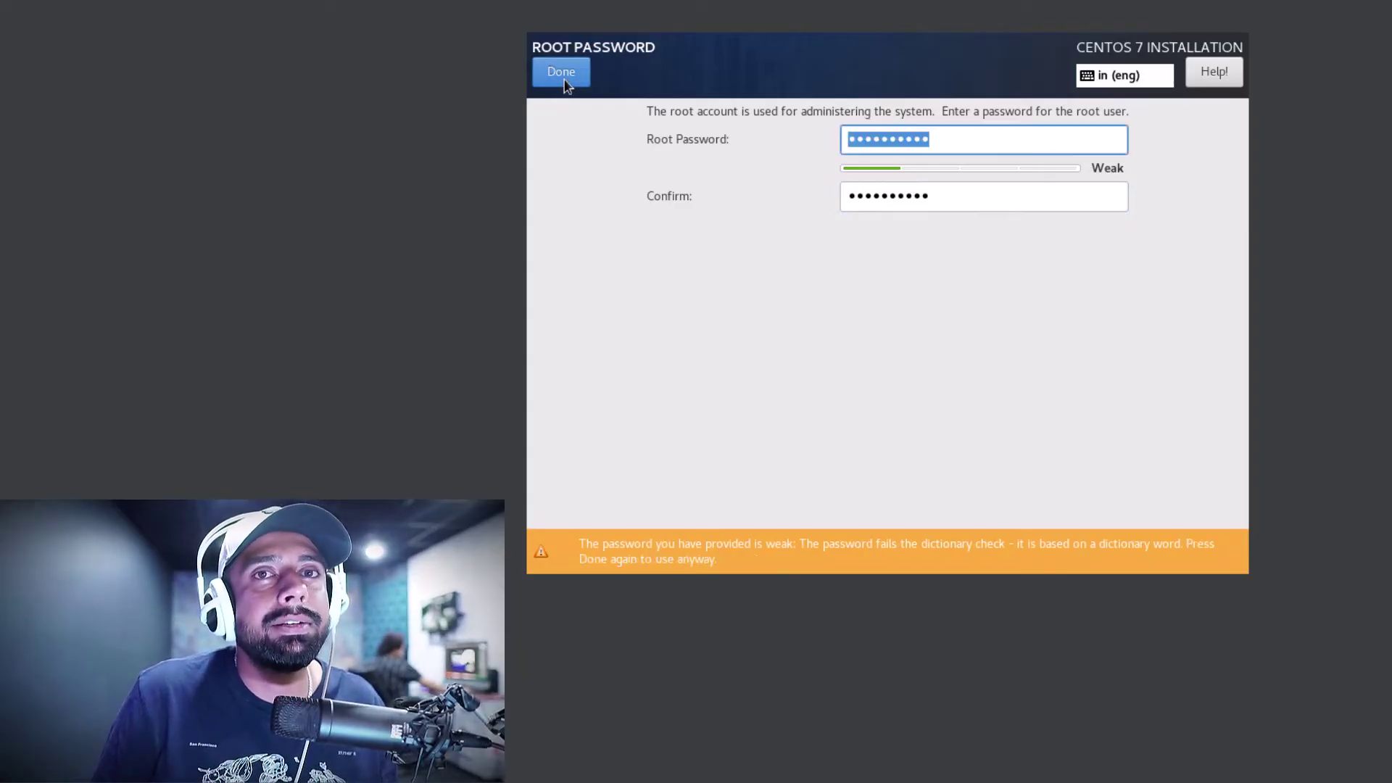
click(565, 79)
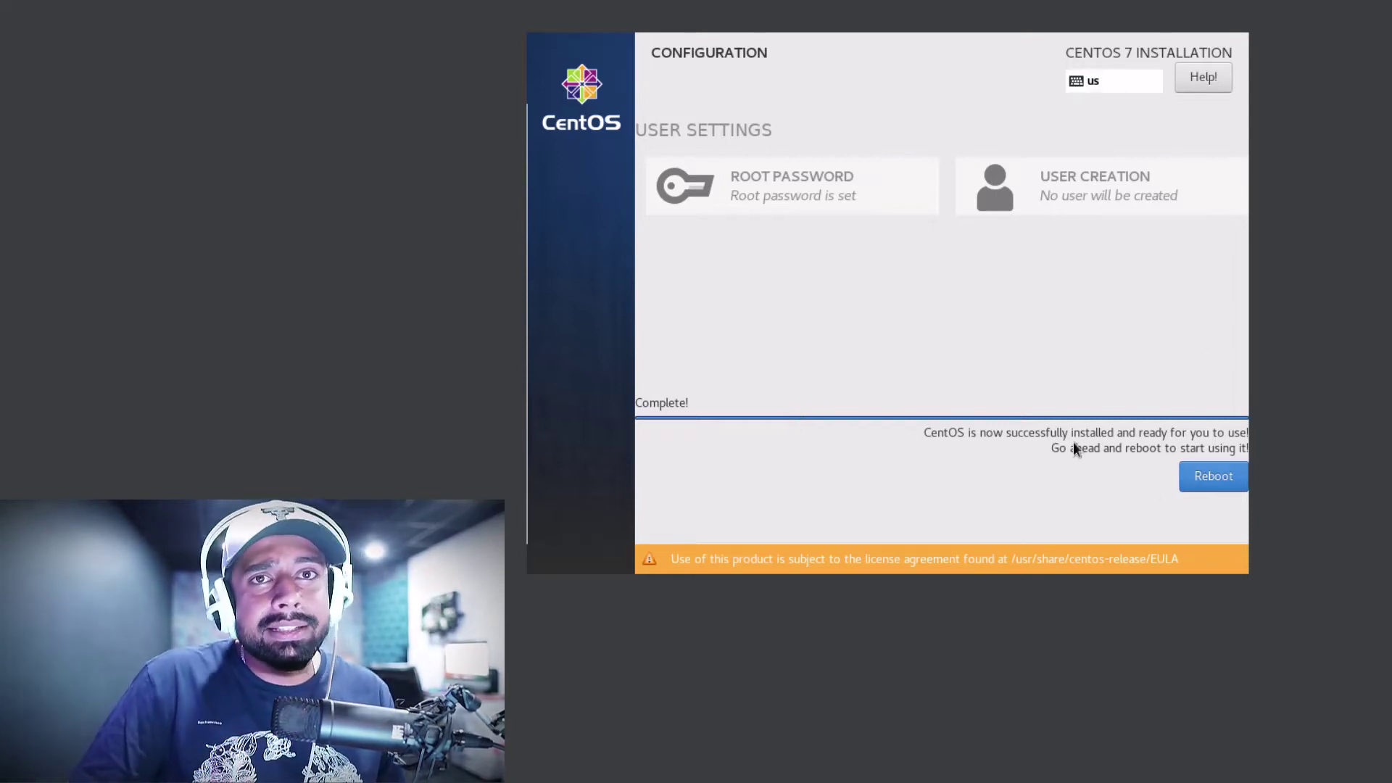
Reboot the VM once the installation reports Complete
click(1212, 476)
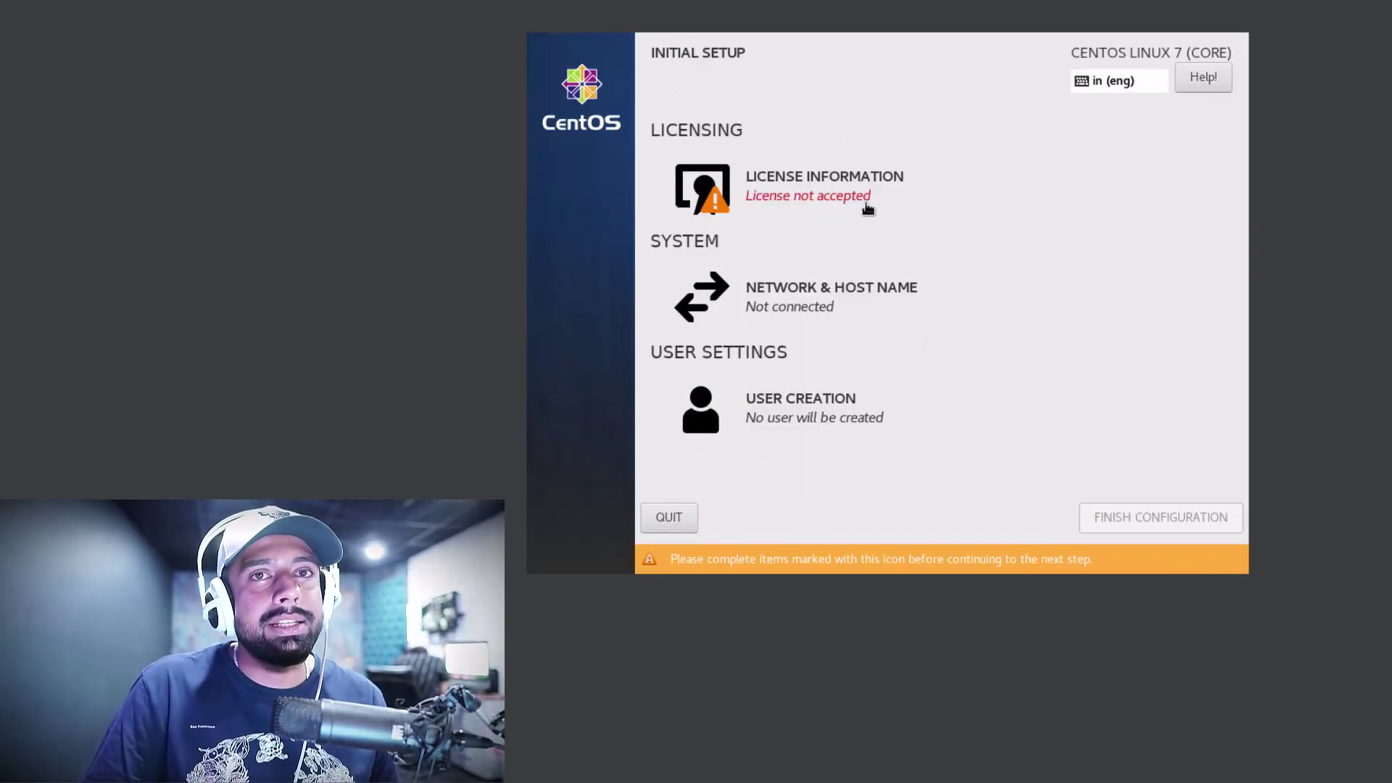
Accept the CentOS 7 license agreement under License Information
click(806, 192)
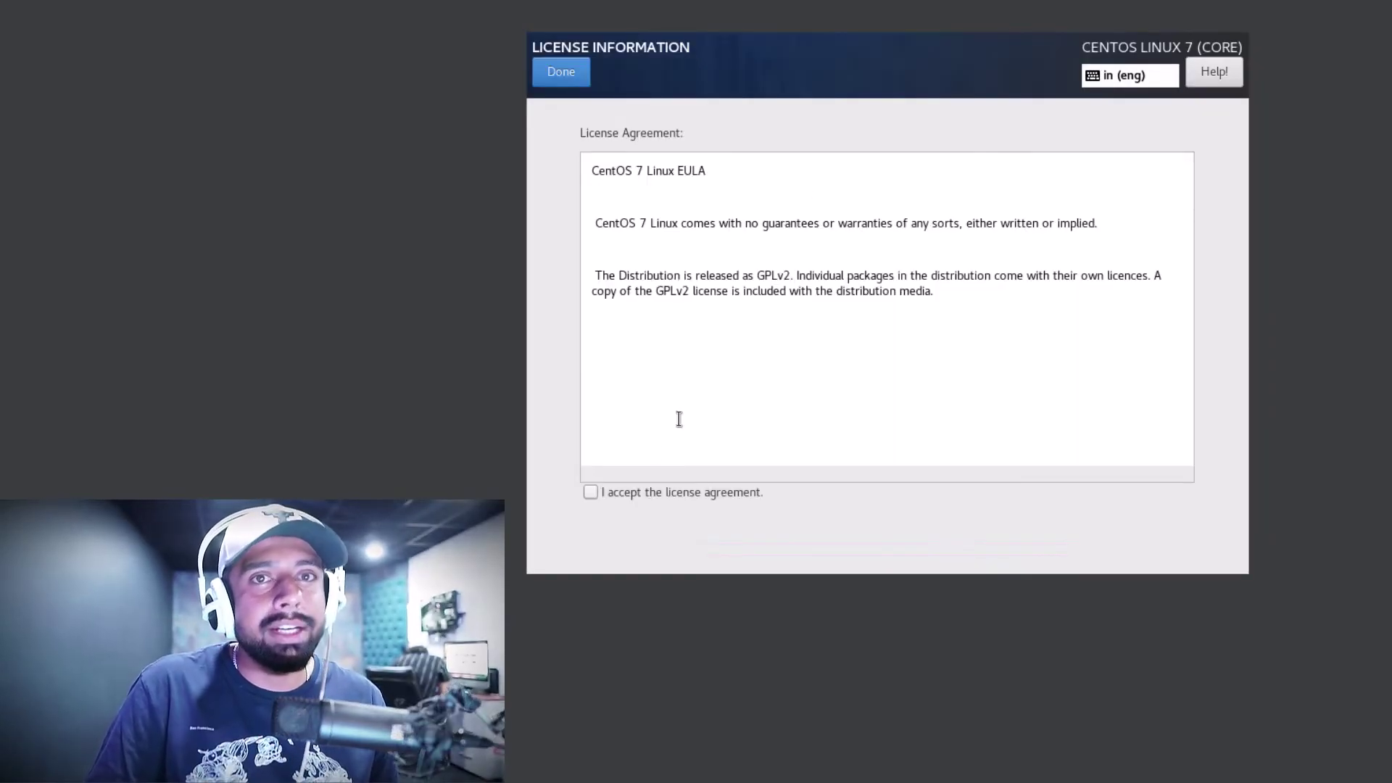
click(589, 493)
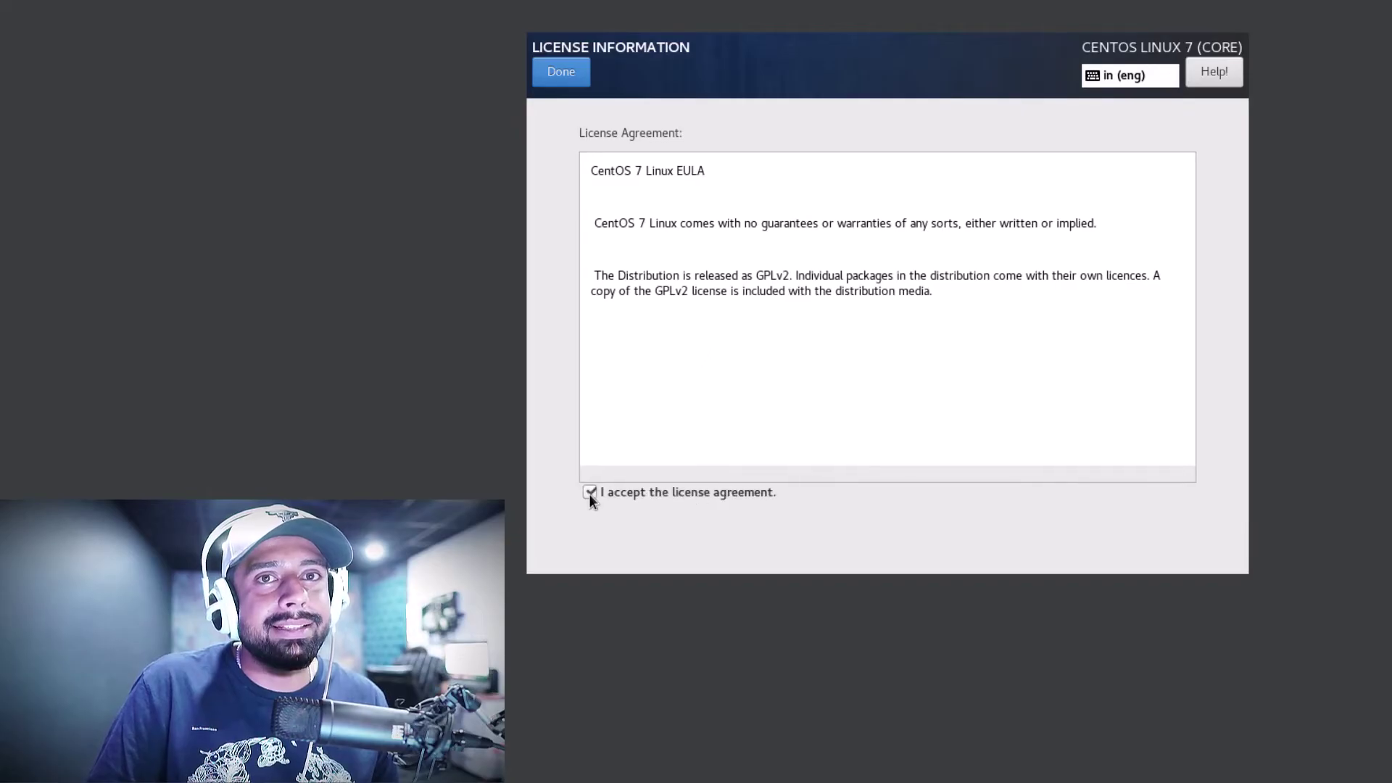
click(563, 73)
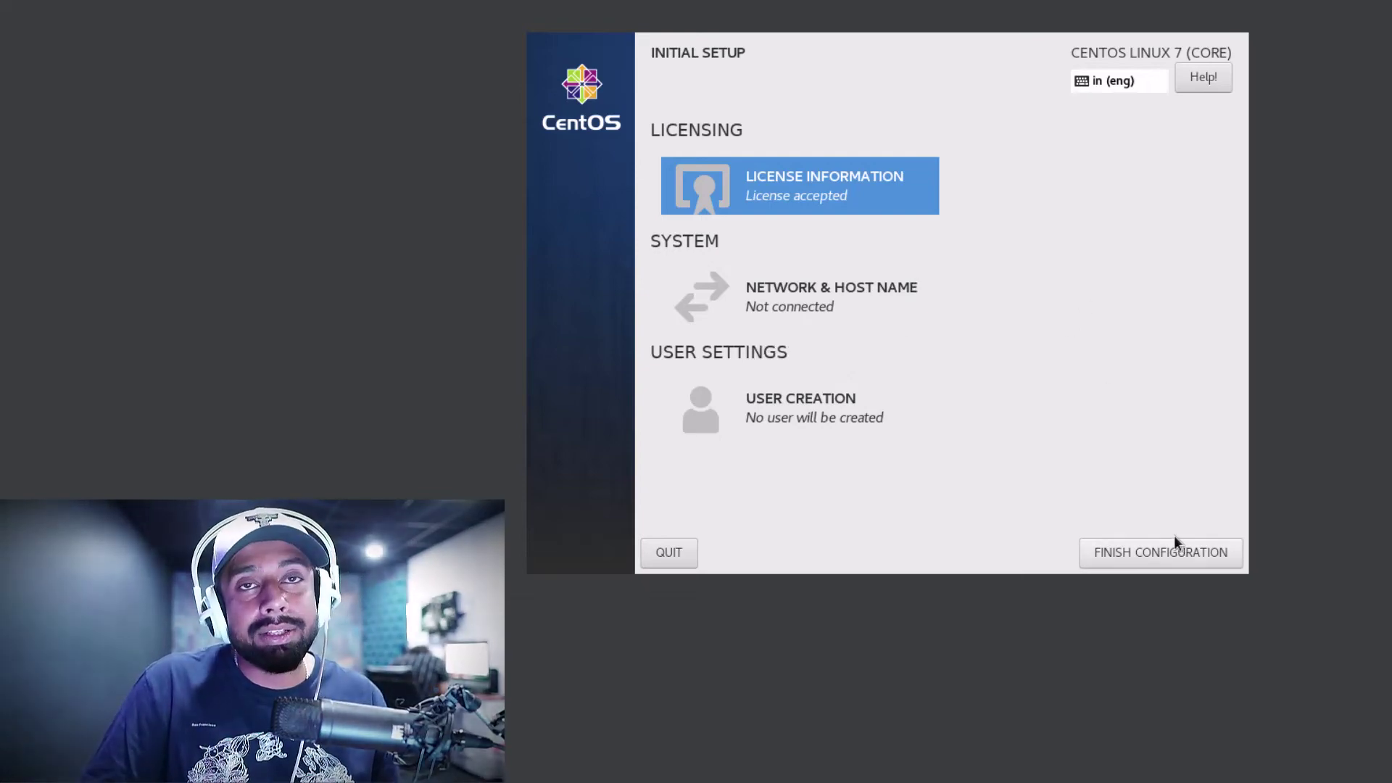
Finish configuration, keep English (India) and the default keyboard layout, and turn Location Services off
click(1172, 558)
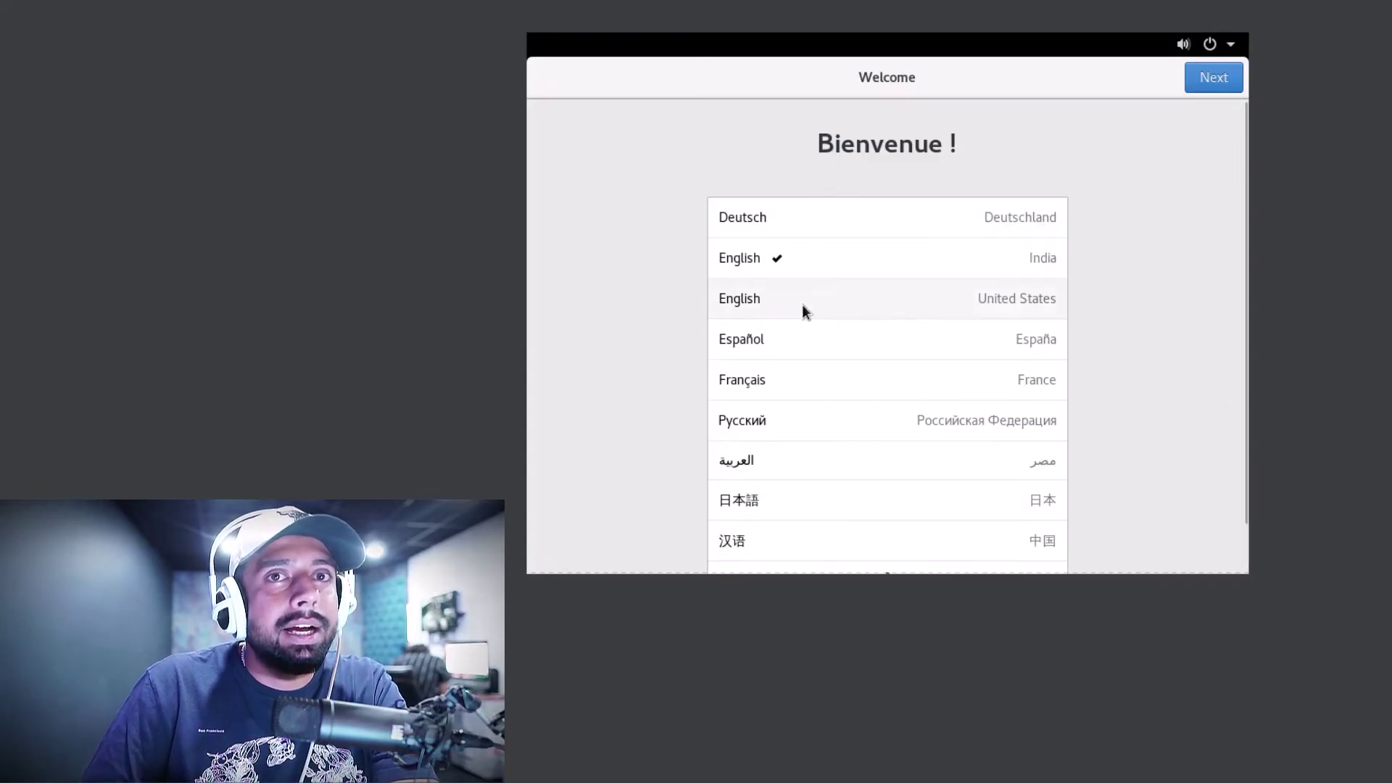
click(1231, 85)
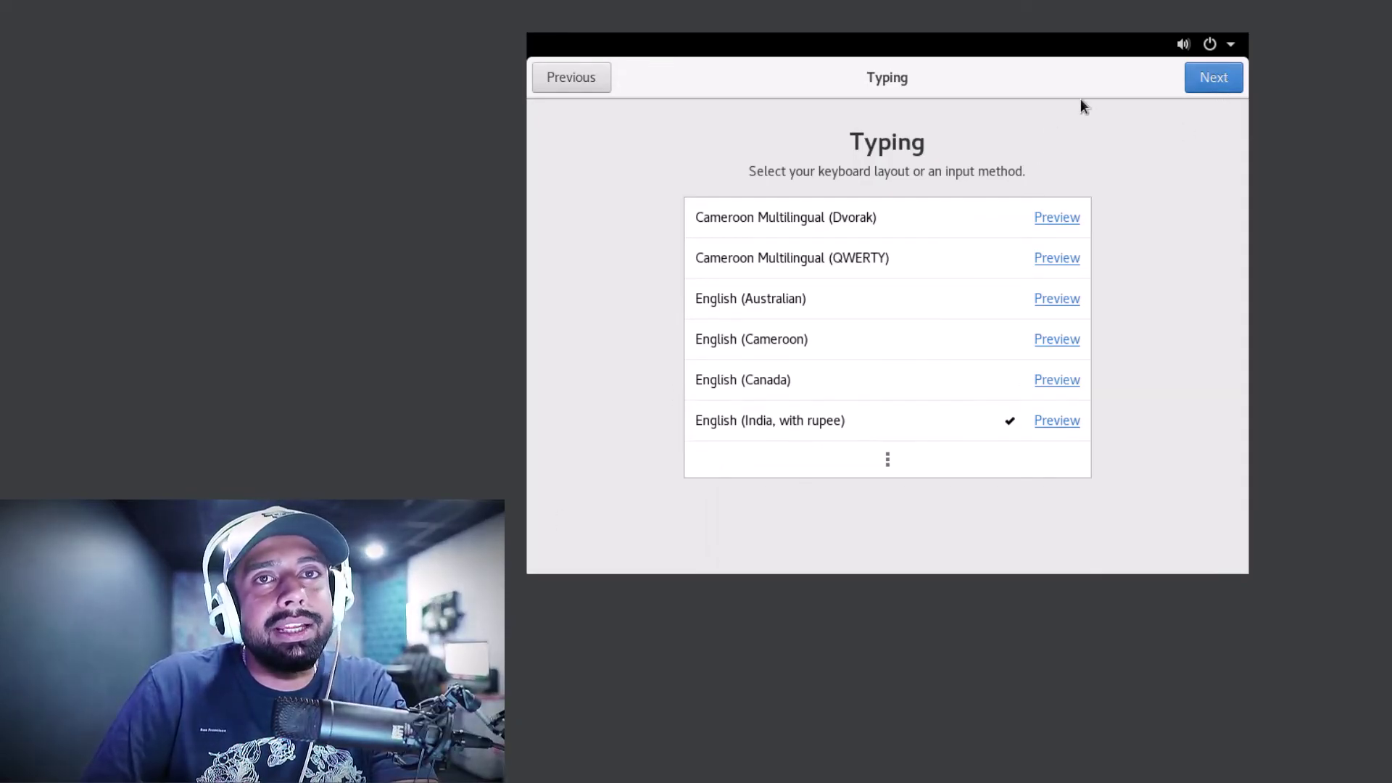
click(1211, 82)
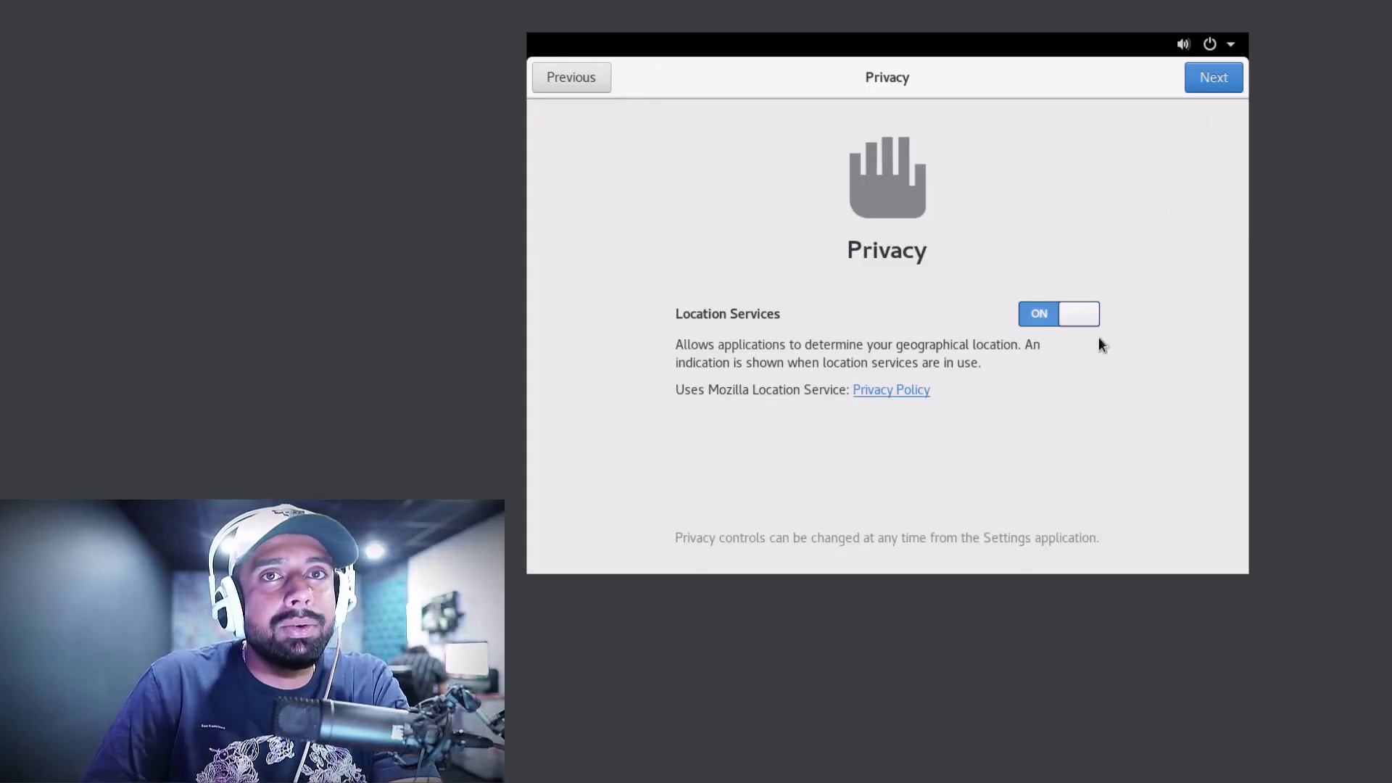
click(1033, 319)
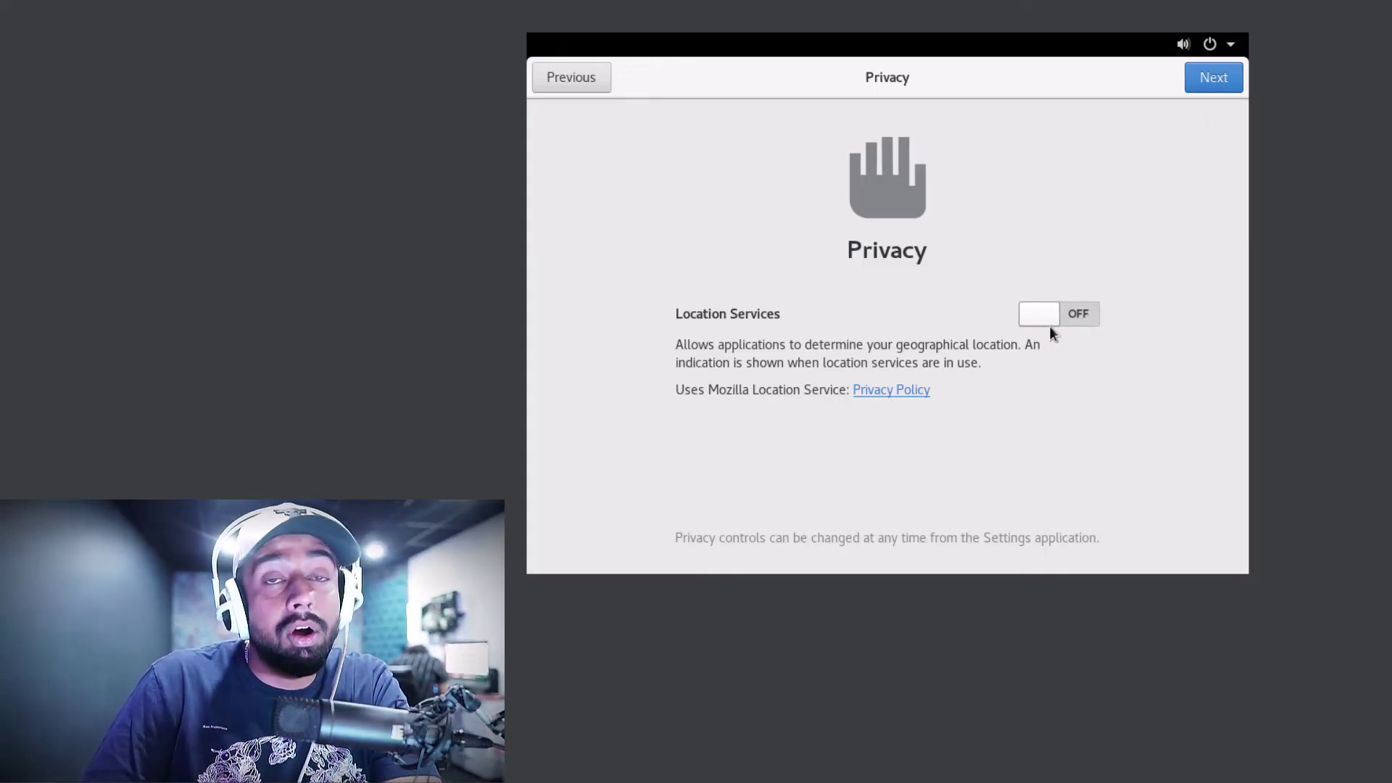
click(1216, 81)
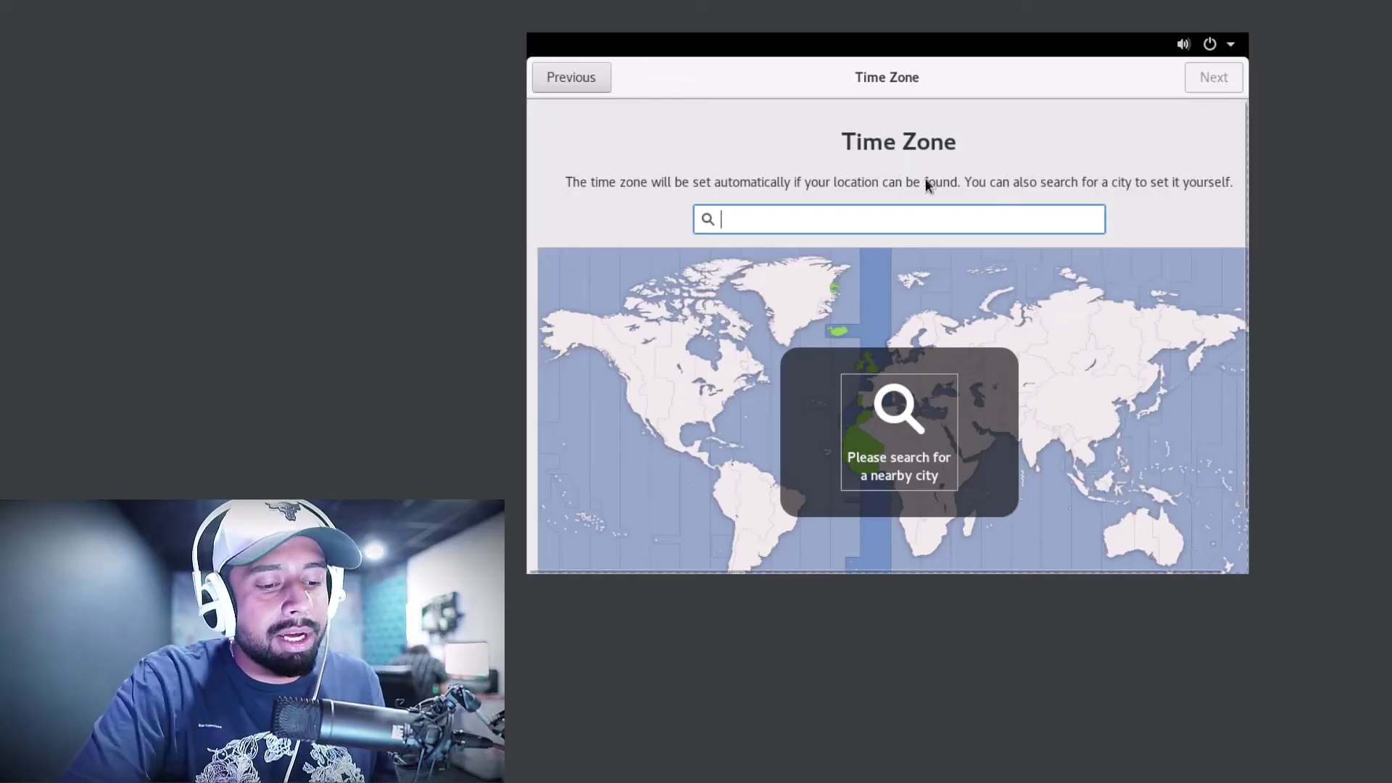
Set the time zone to Kolkata, India (IST, UTC+05:30) by searching 'kolk'
text(kolk)
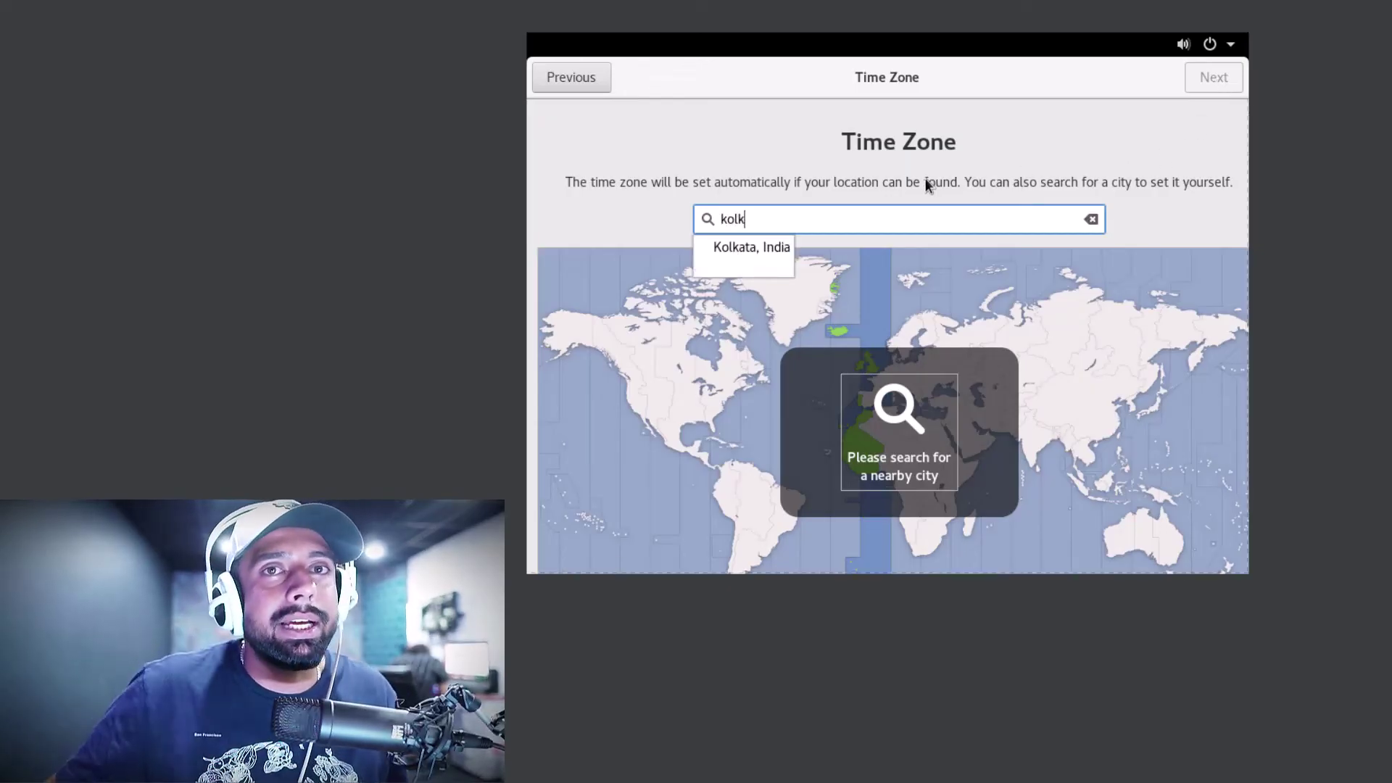
click(755, 248)
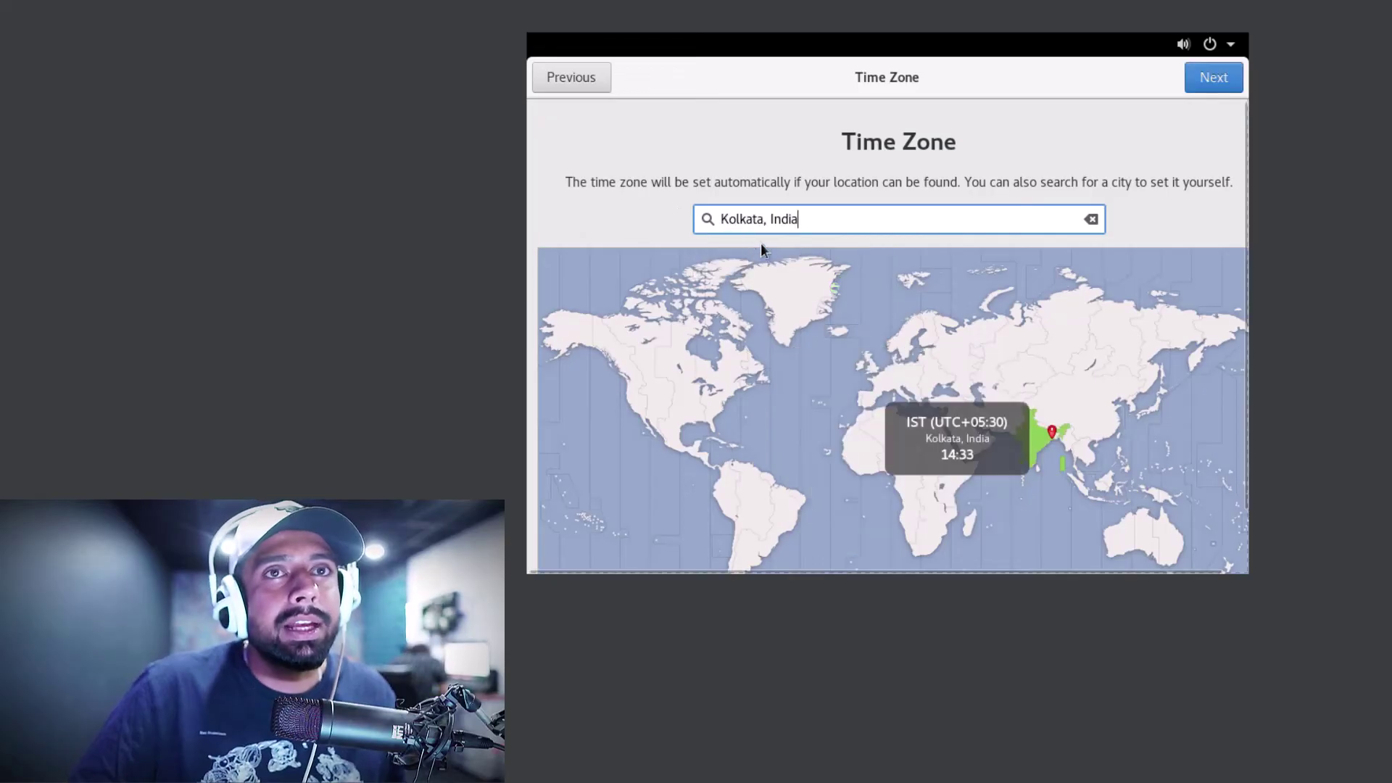
click(1221, 83)
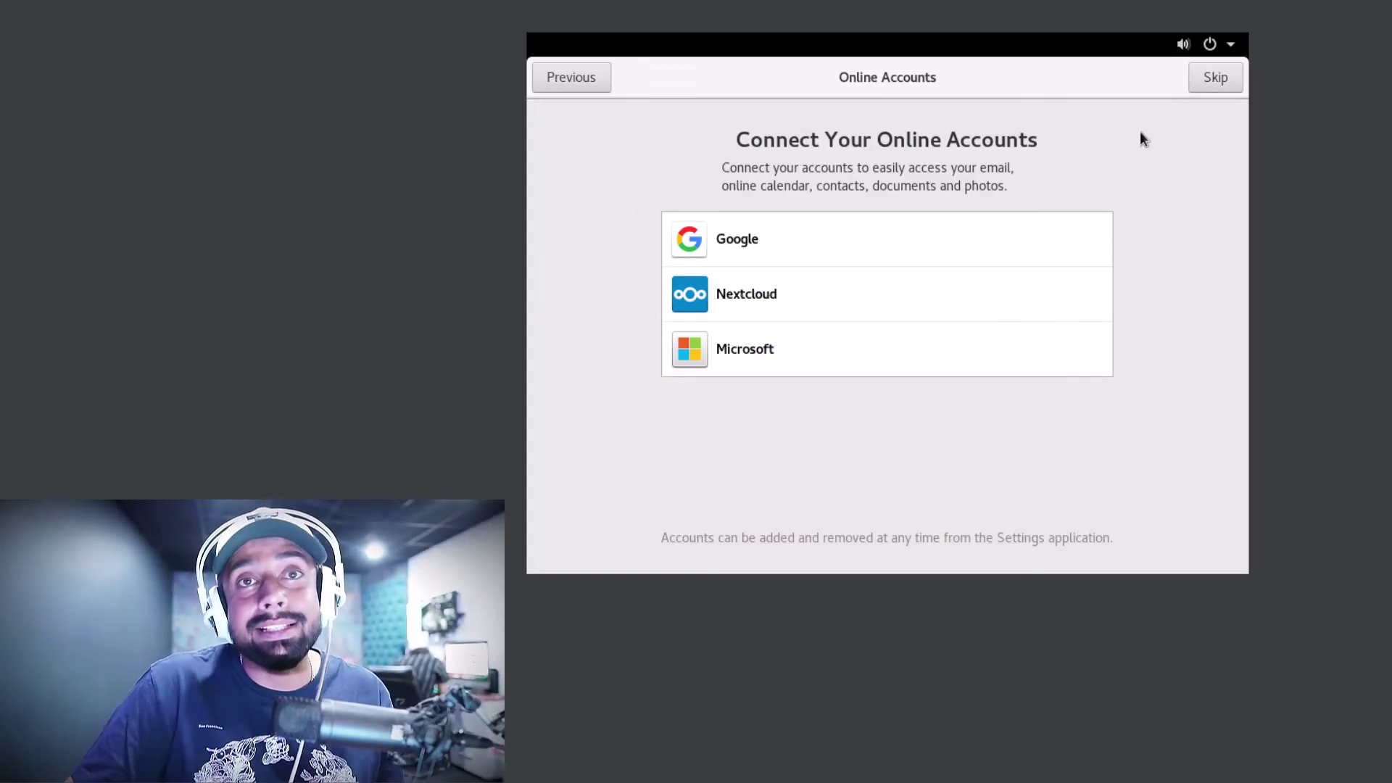
Skip online accounts and enter the user's full name on the About You page
click(1214, 78)
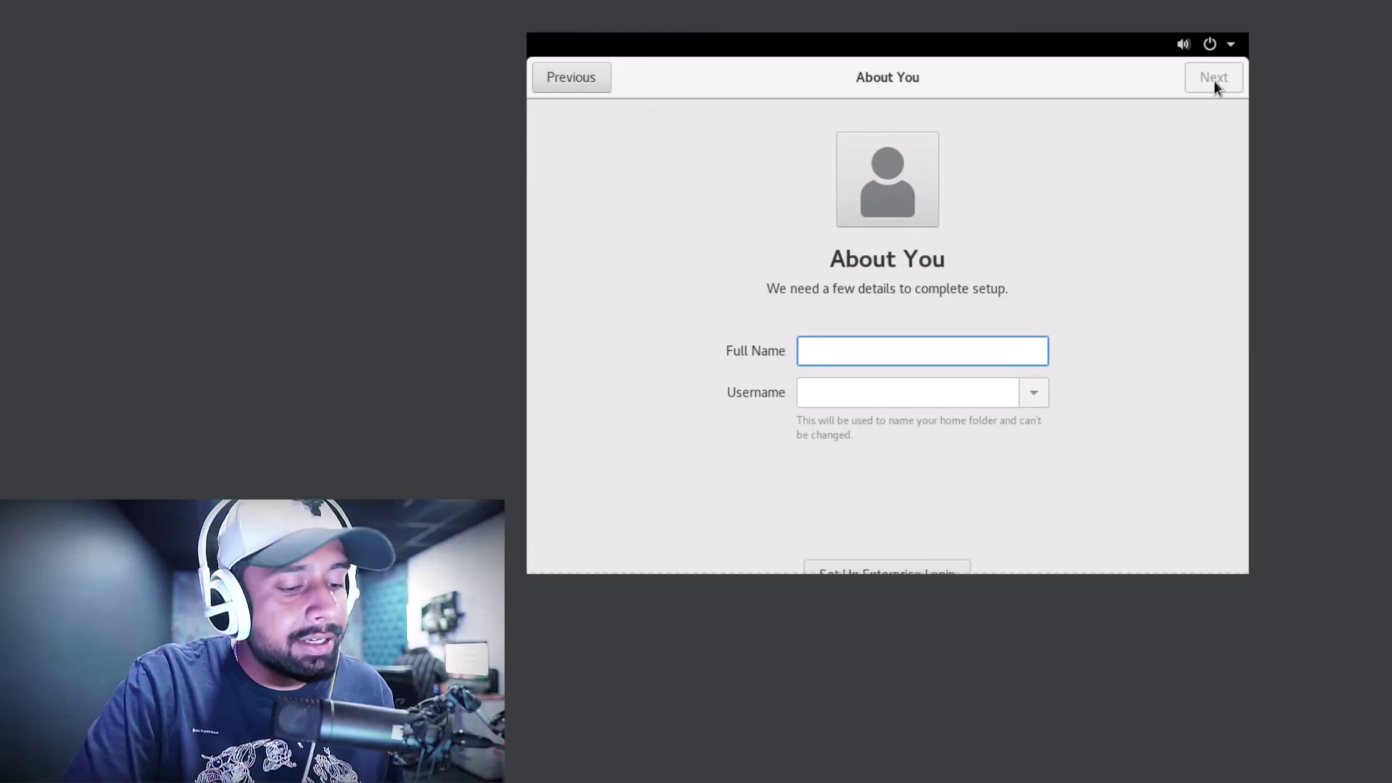
text(saksham)
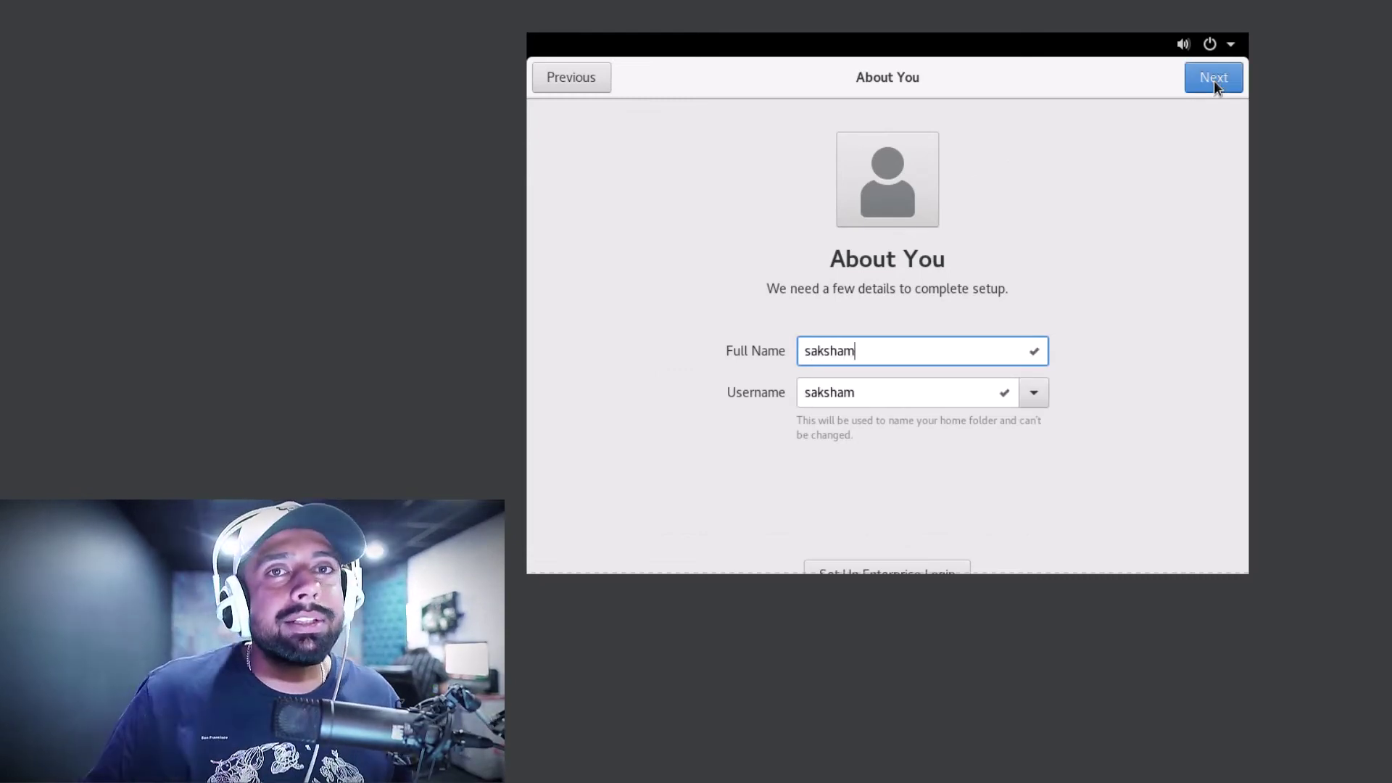
click(1215, 78)
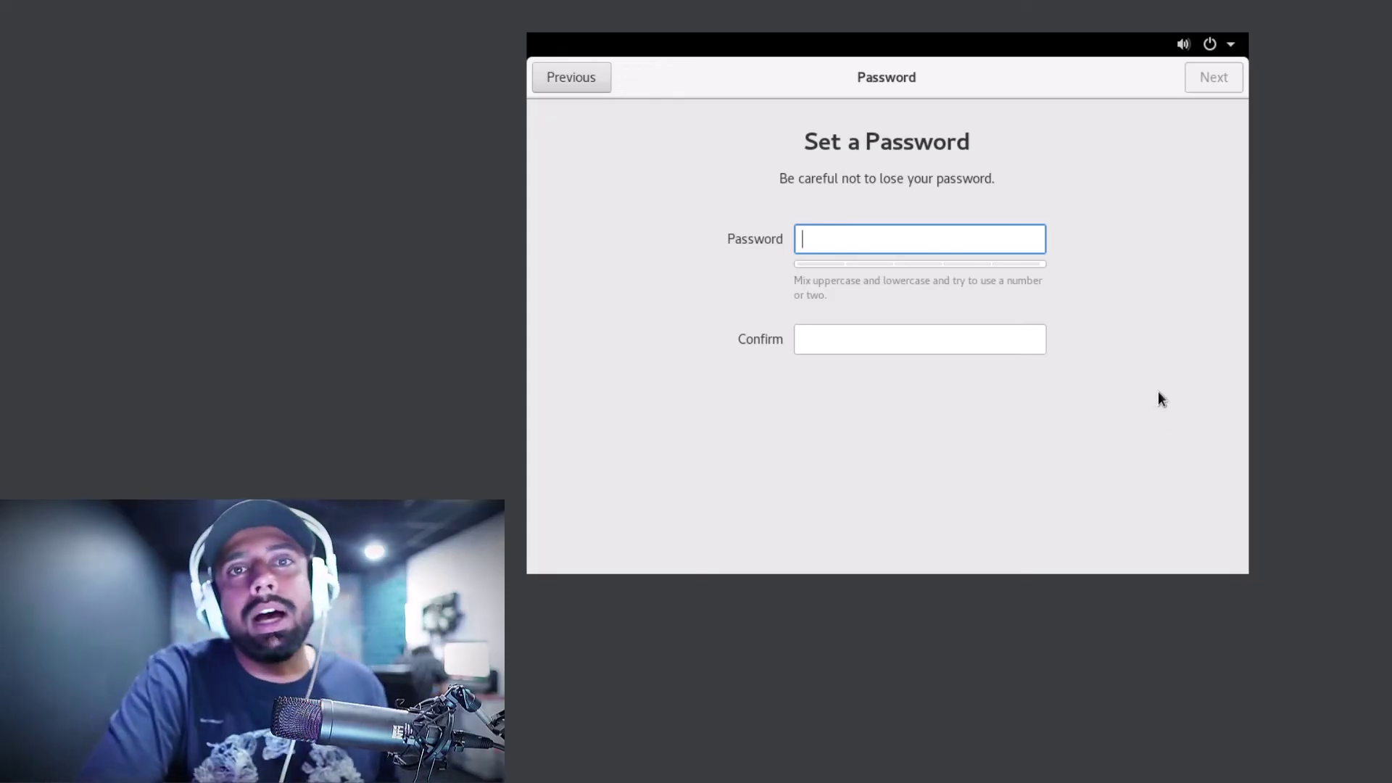
Type the account password and a matching confirmation, fixing a mistyped first attempt
text(•••)
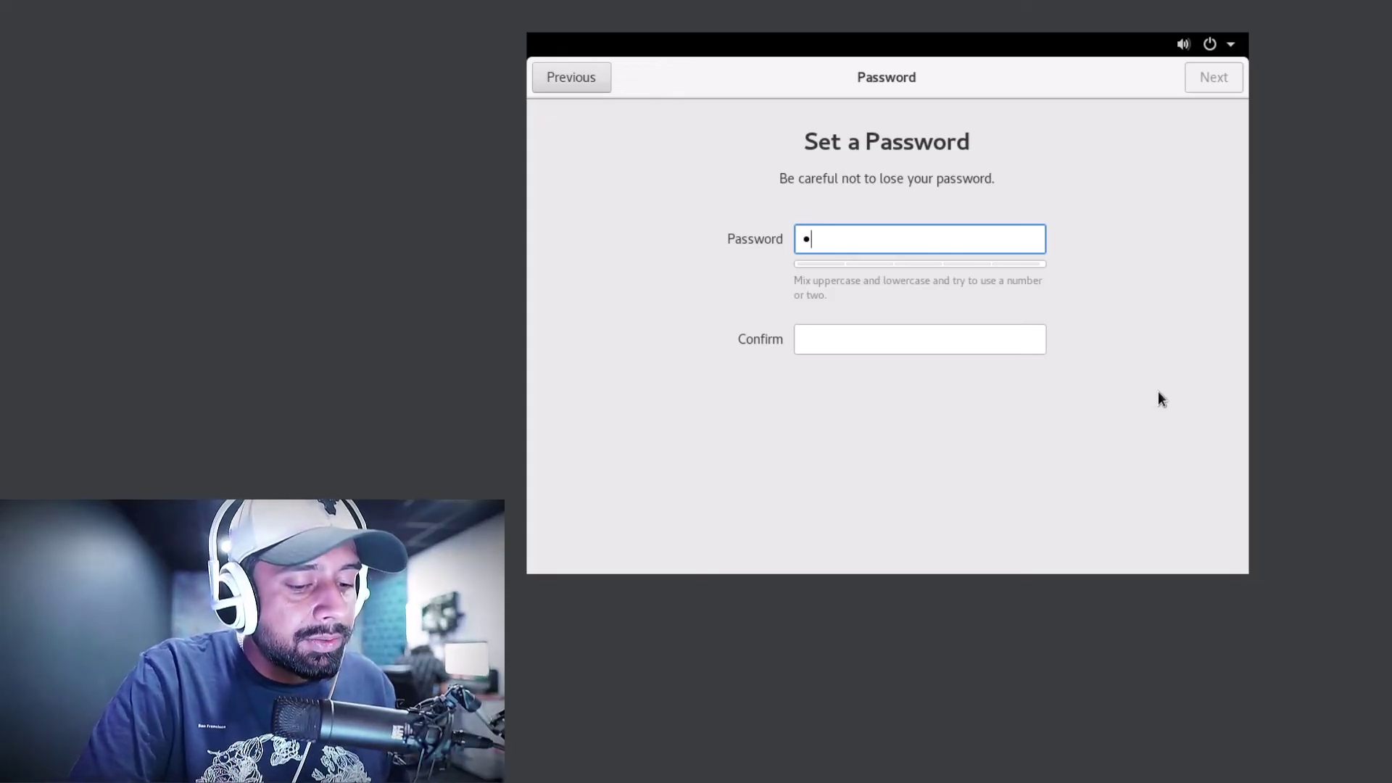
text(••••••)
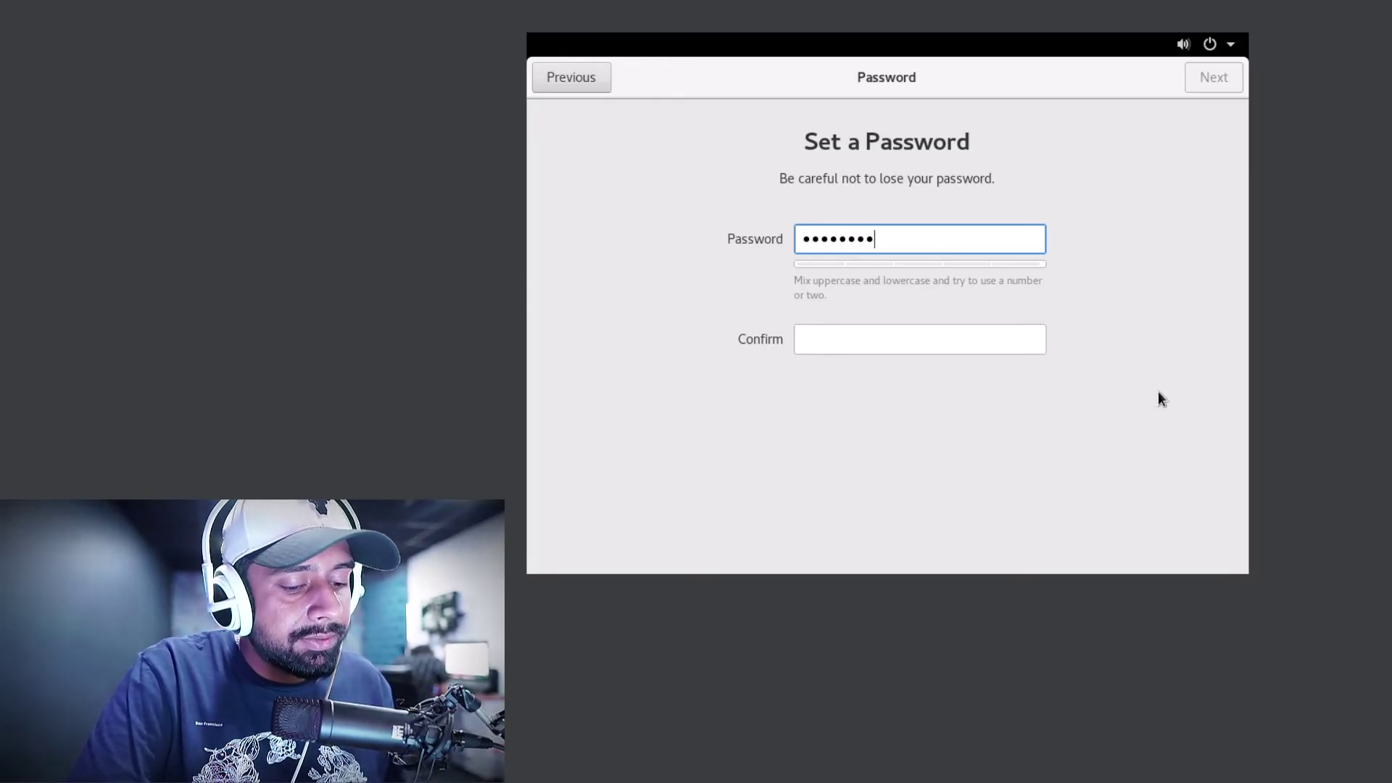
text(••••••)
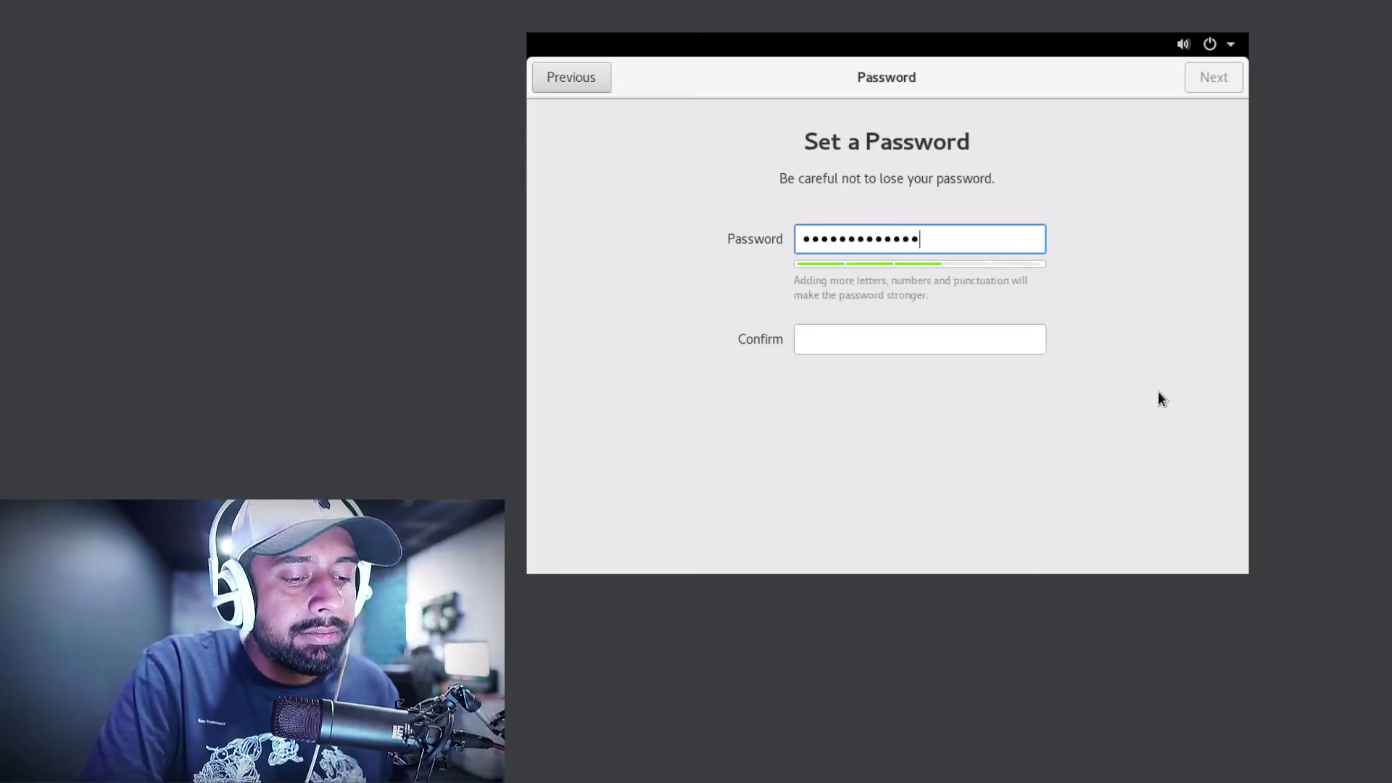
key(Tab)
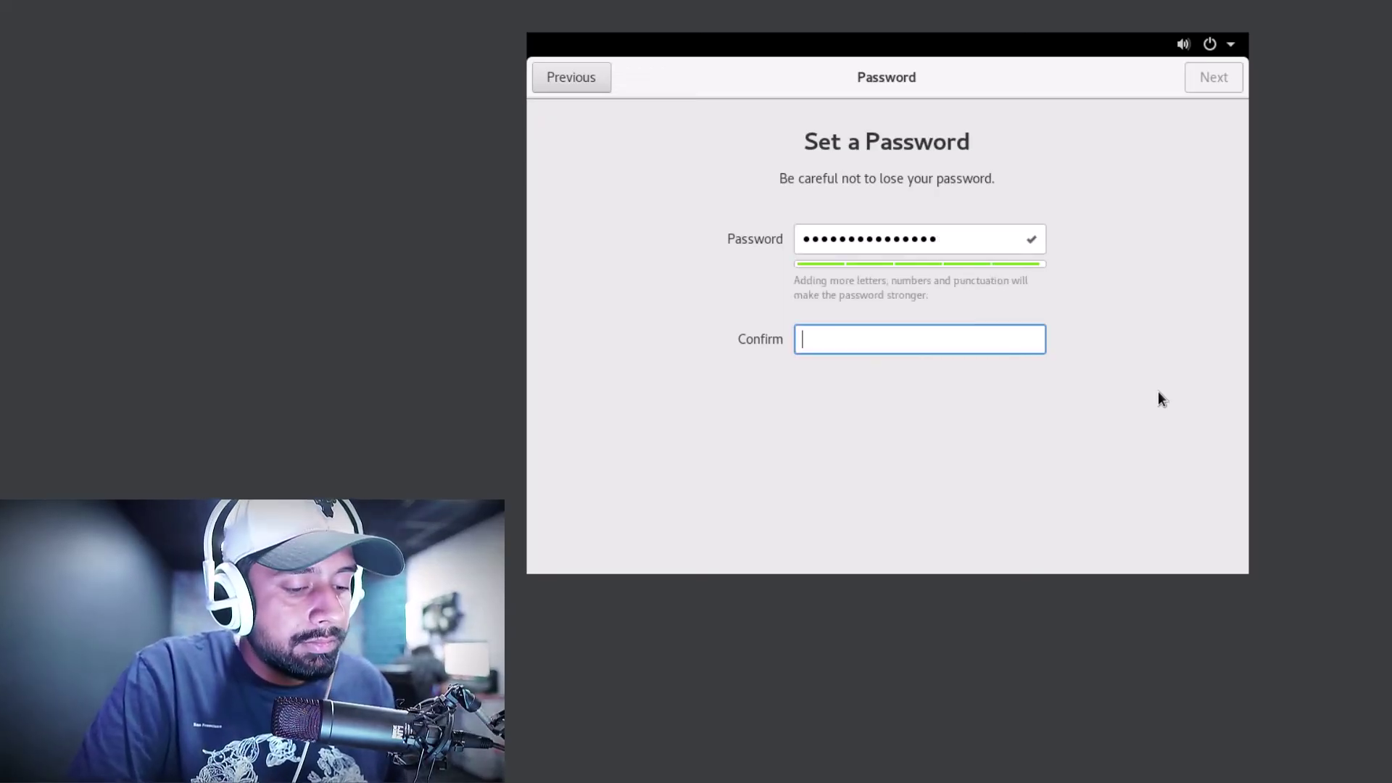
text(•••••)
key(BackSpace)
key(BackSpace)
key(BackSpace)
key(BackSpace)
key(BackSpace)
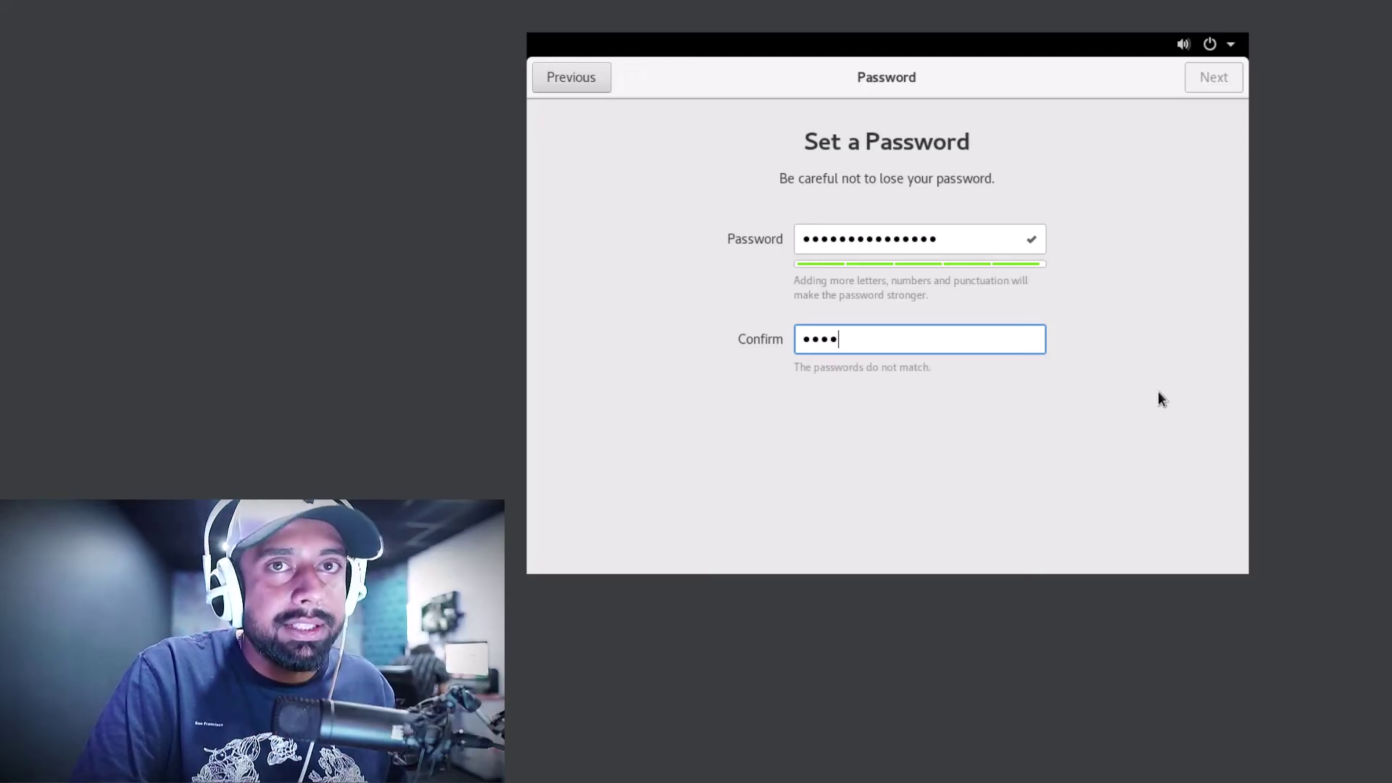
text(•)
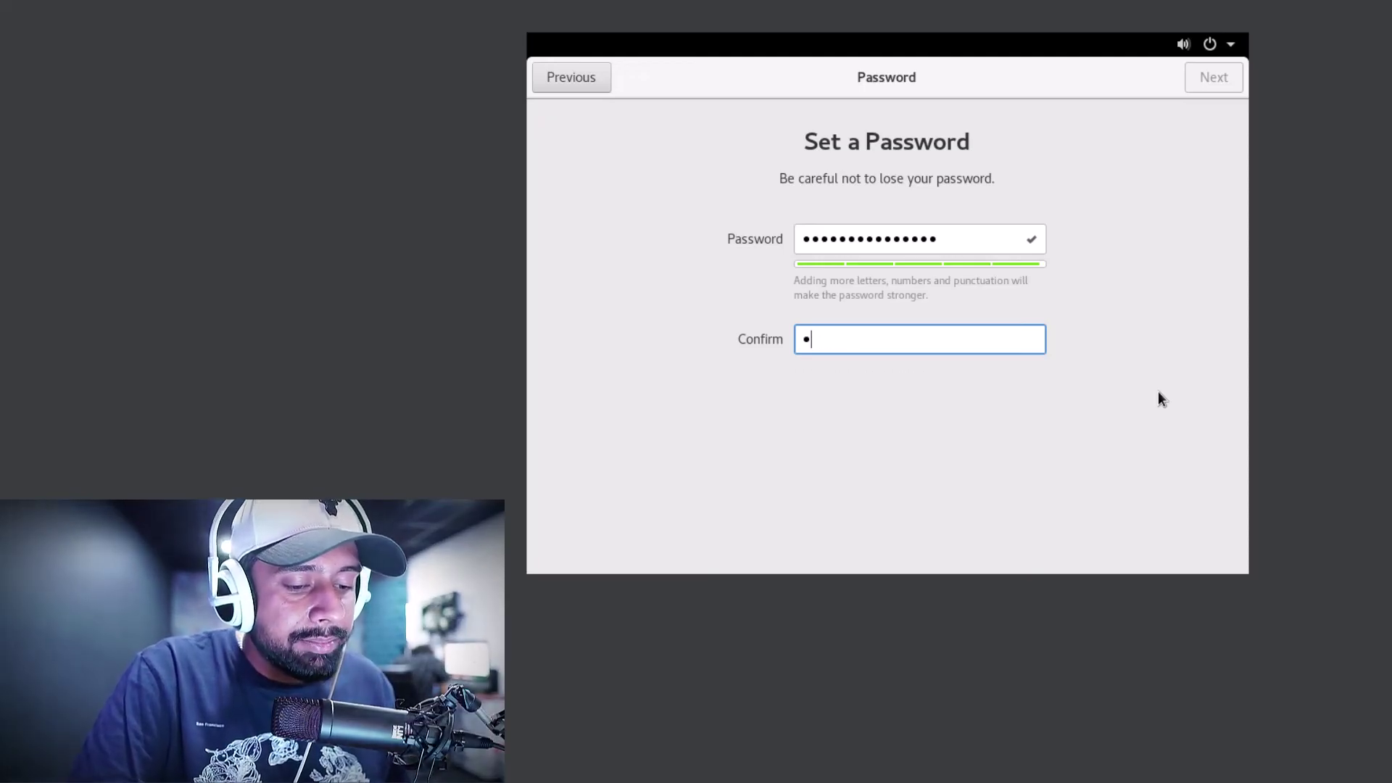
text(••••••••••)
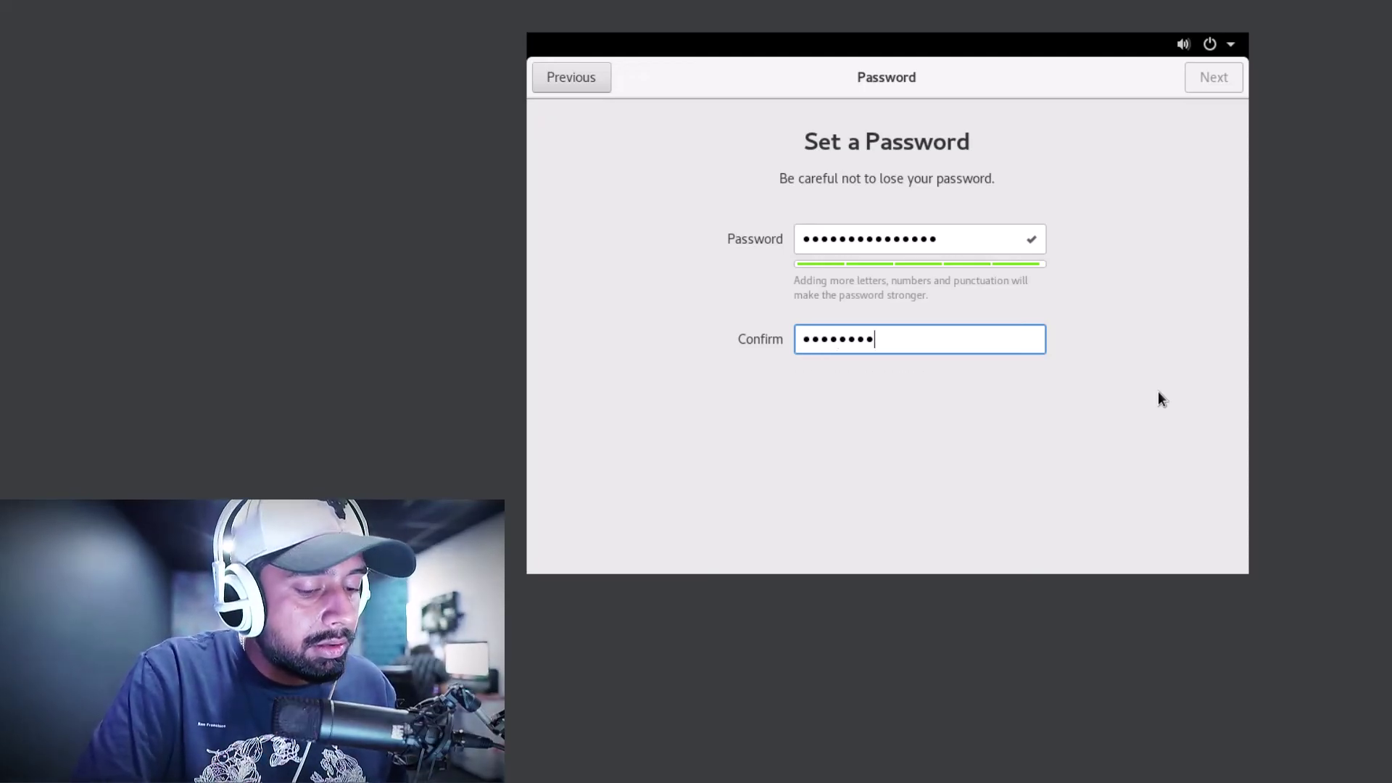
text(••••)
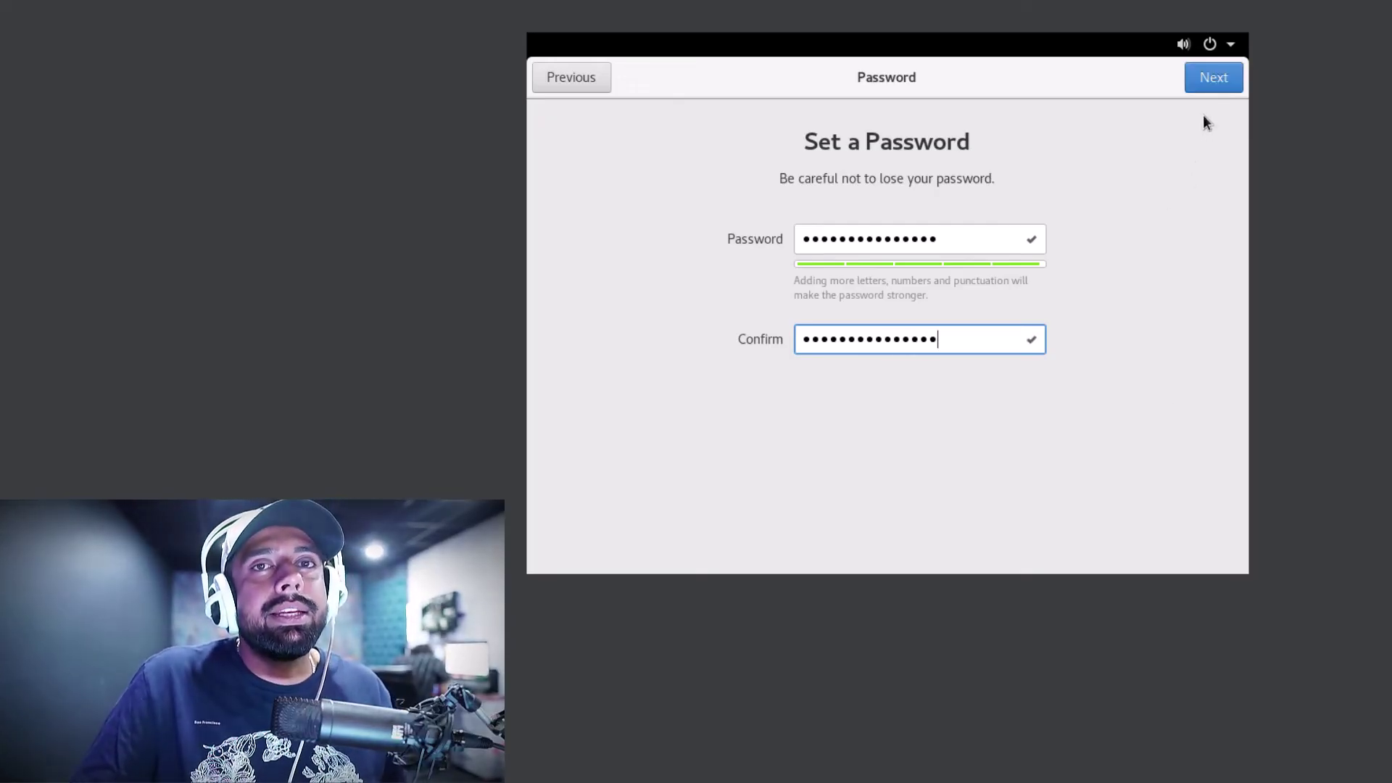
click(1211, 80)
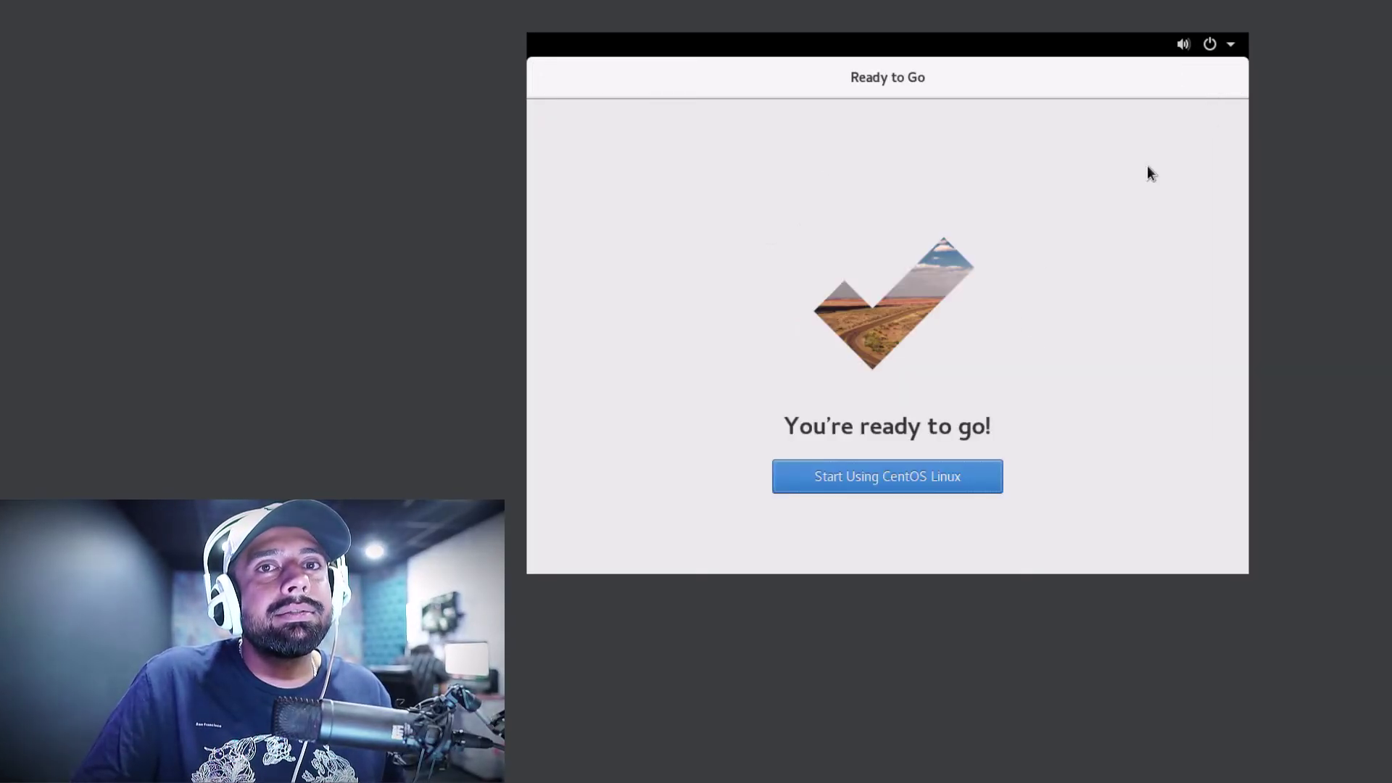
Start using CentOS Linux and close the Getting Started help window
click(886, 479)
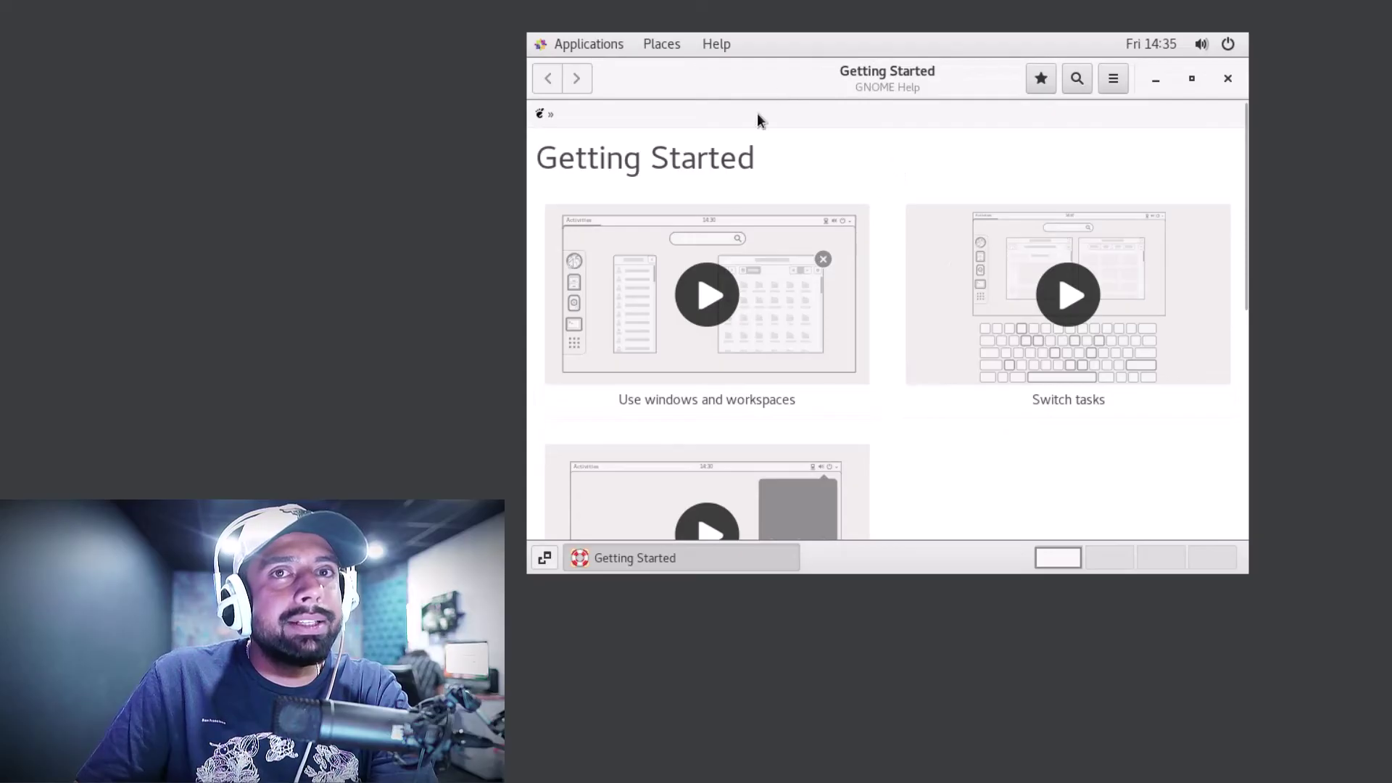
click(1222, 81)
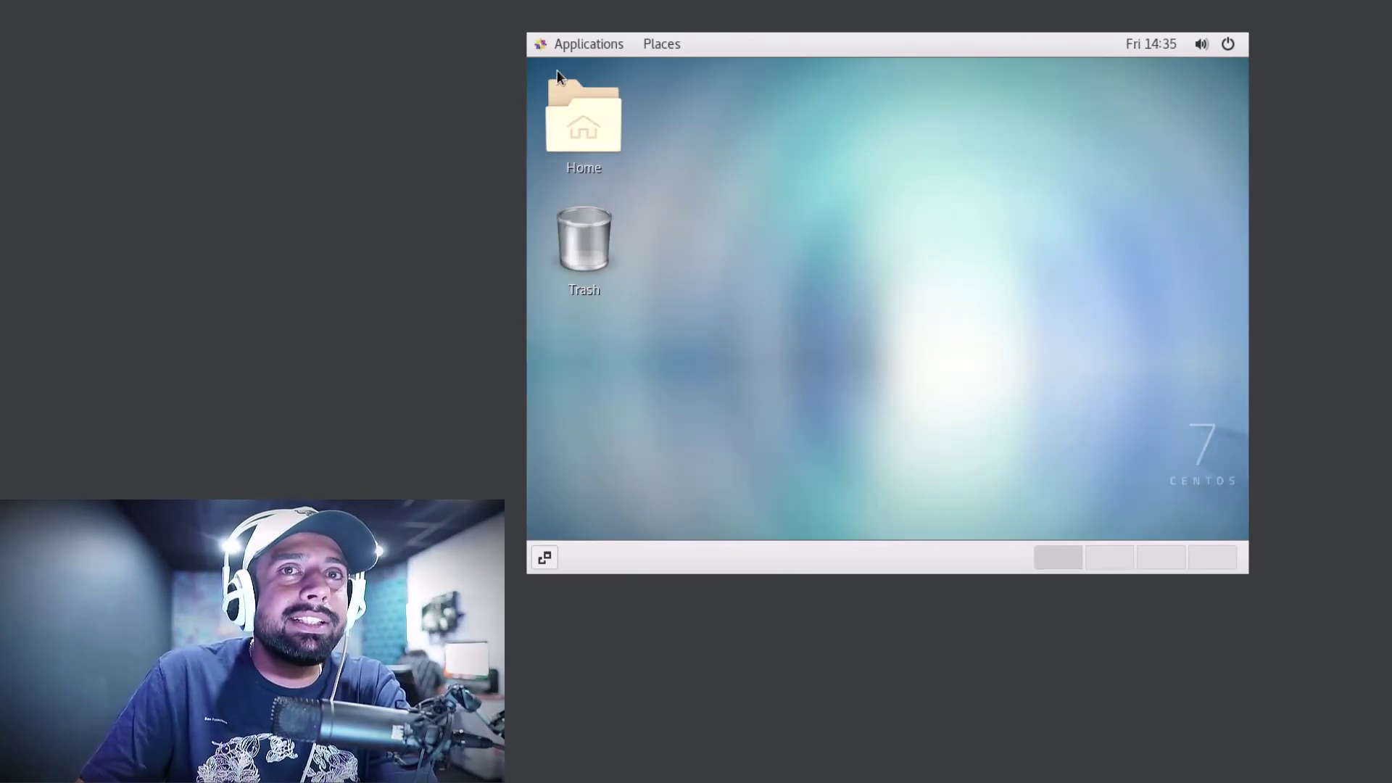
click(580, 46)
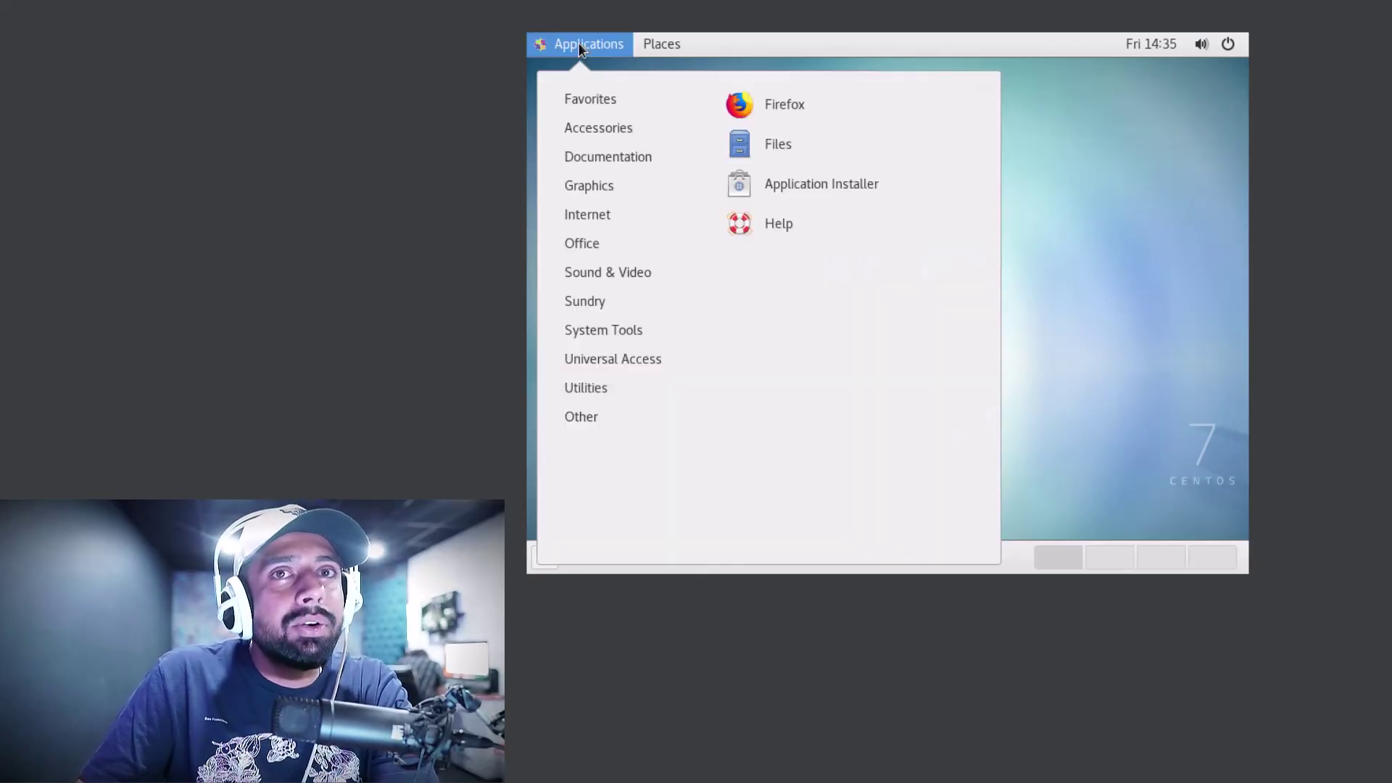
click(774, 110)
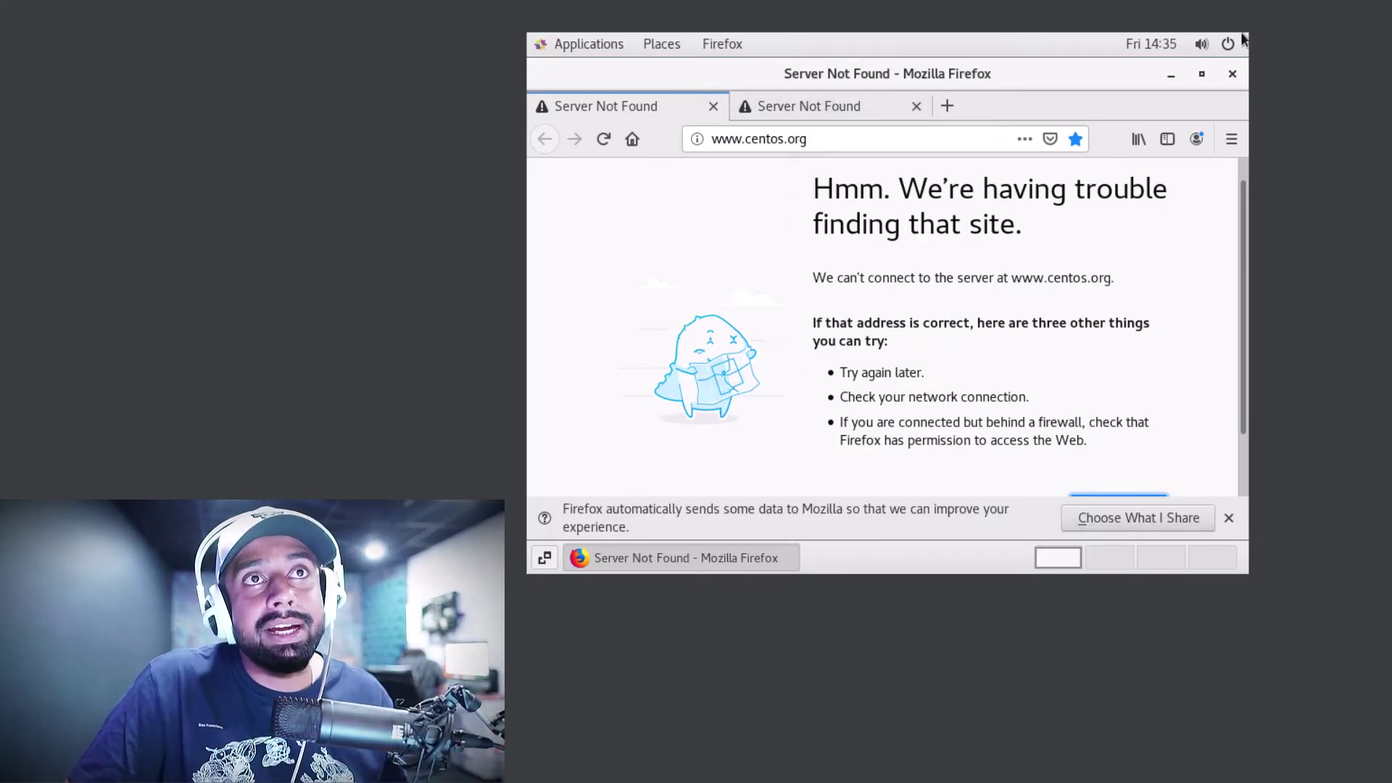
click(1171, 77)
click(1154, 42)
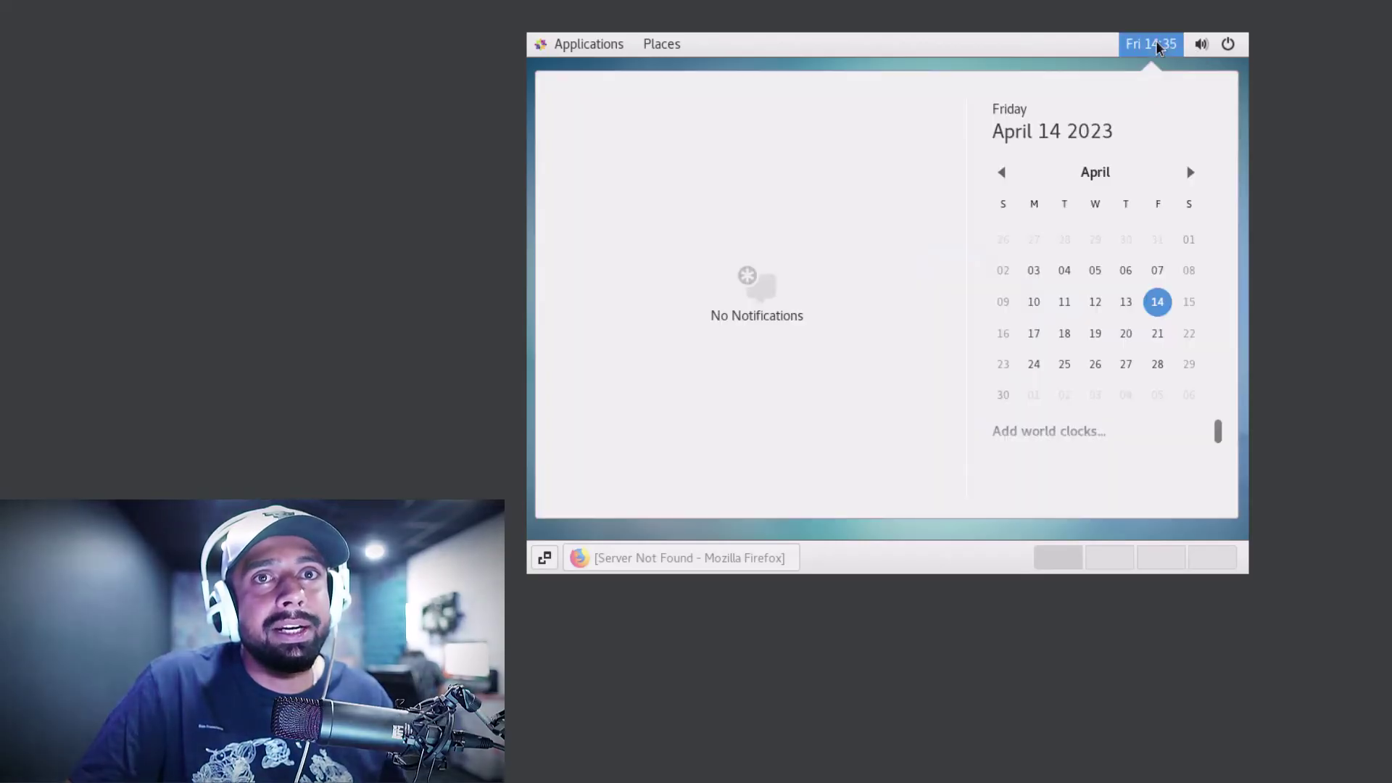
click(1154, 43)
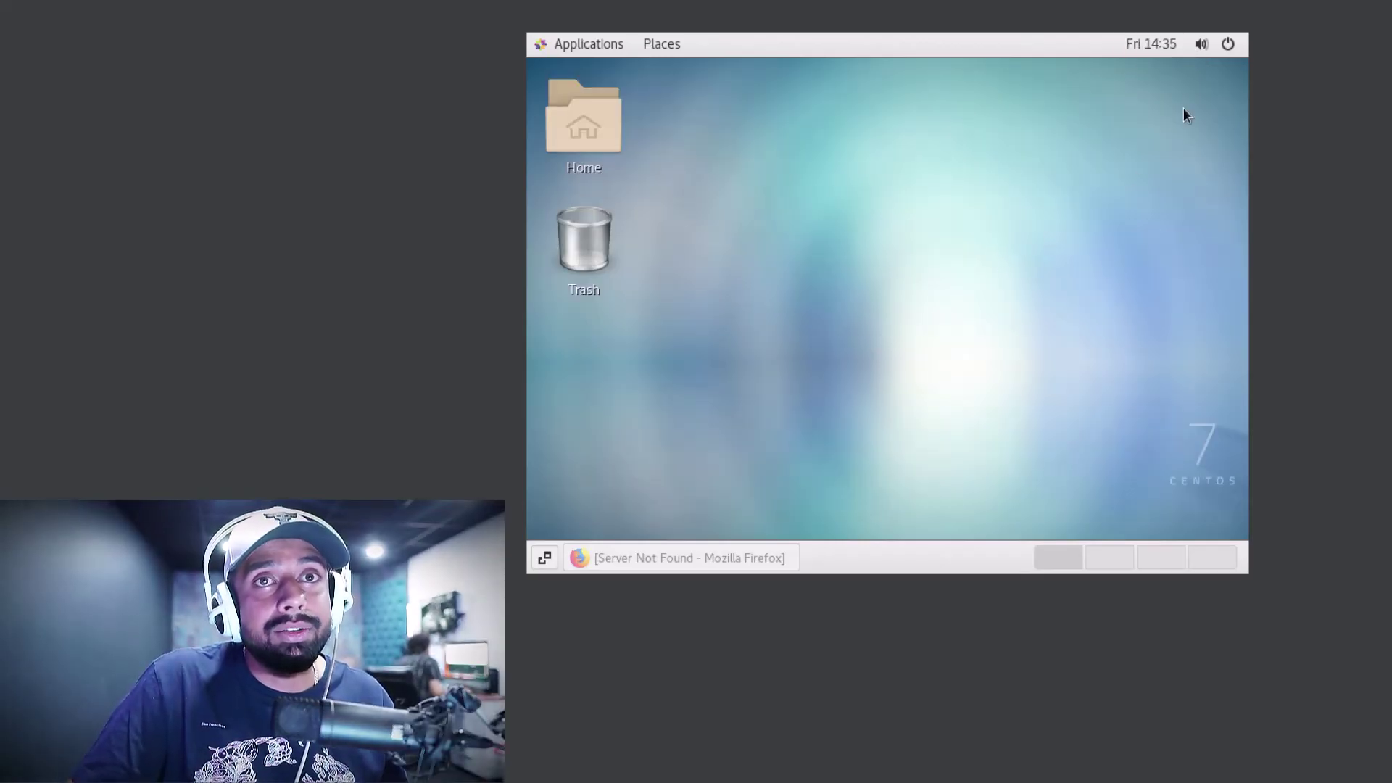
Switch the guest's Wired connection from Off to connected via the system status menu
click(1202, 43)
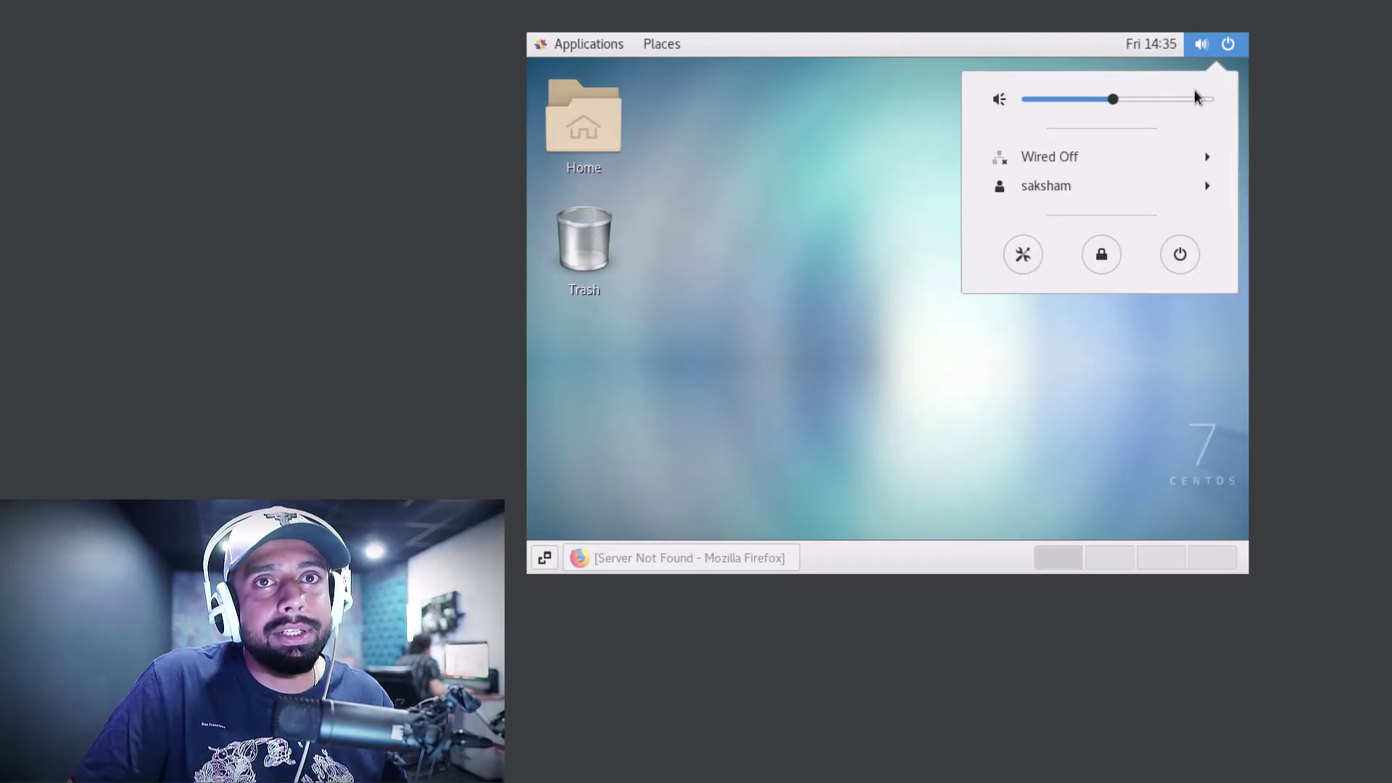
click(1207, 157)
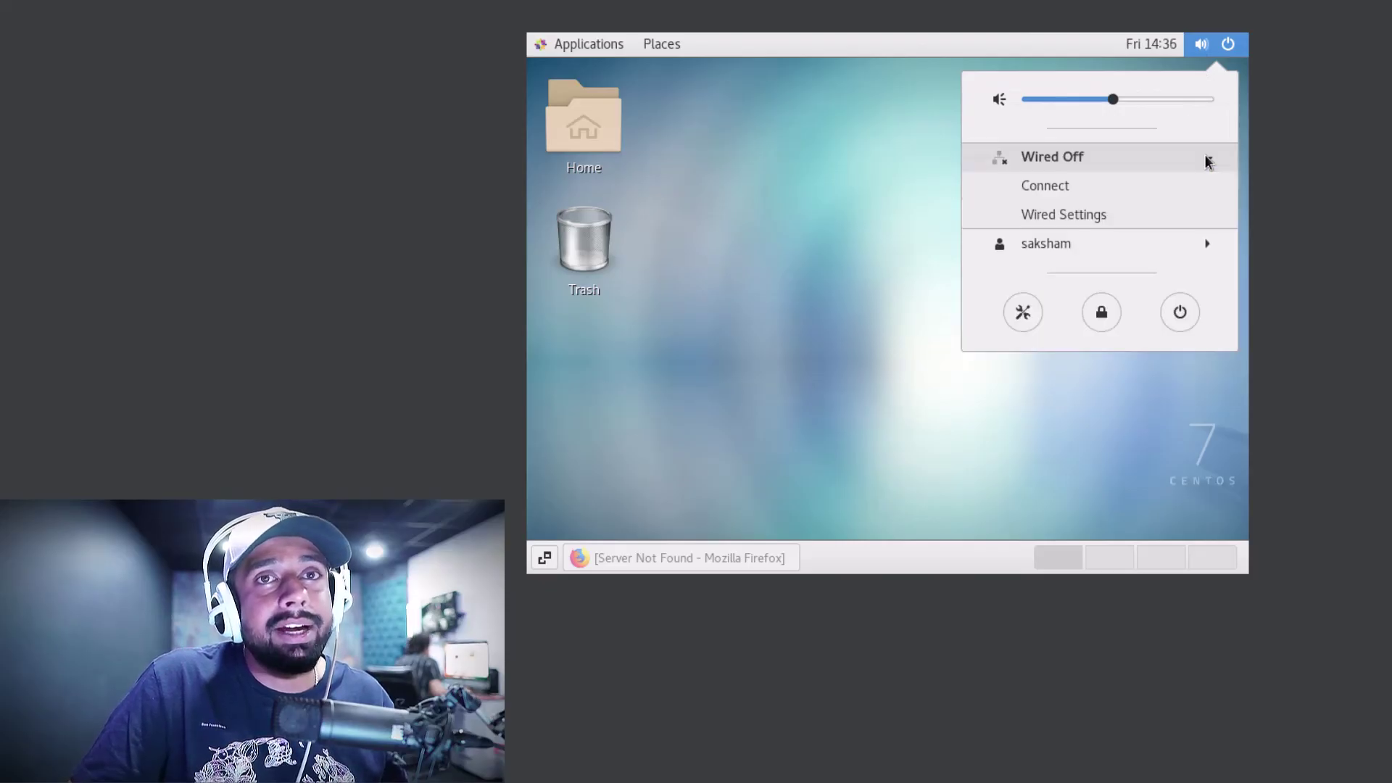
click(1060, 186)
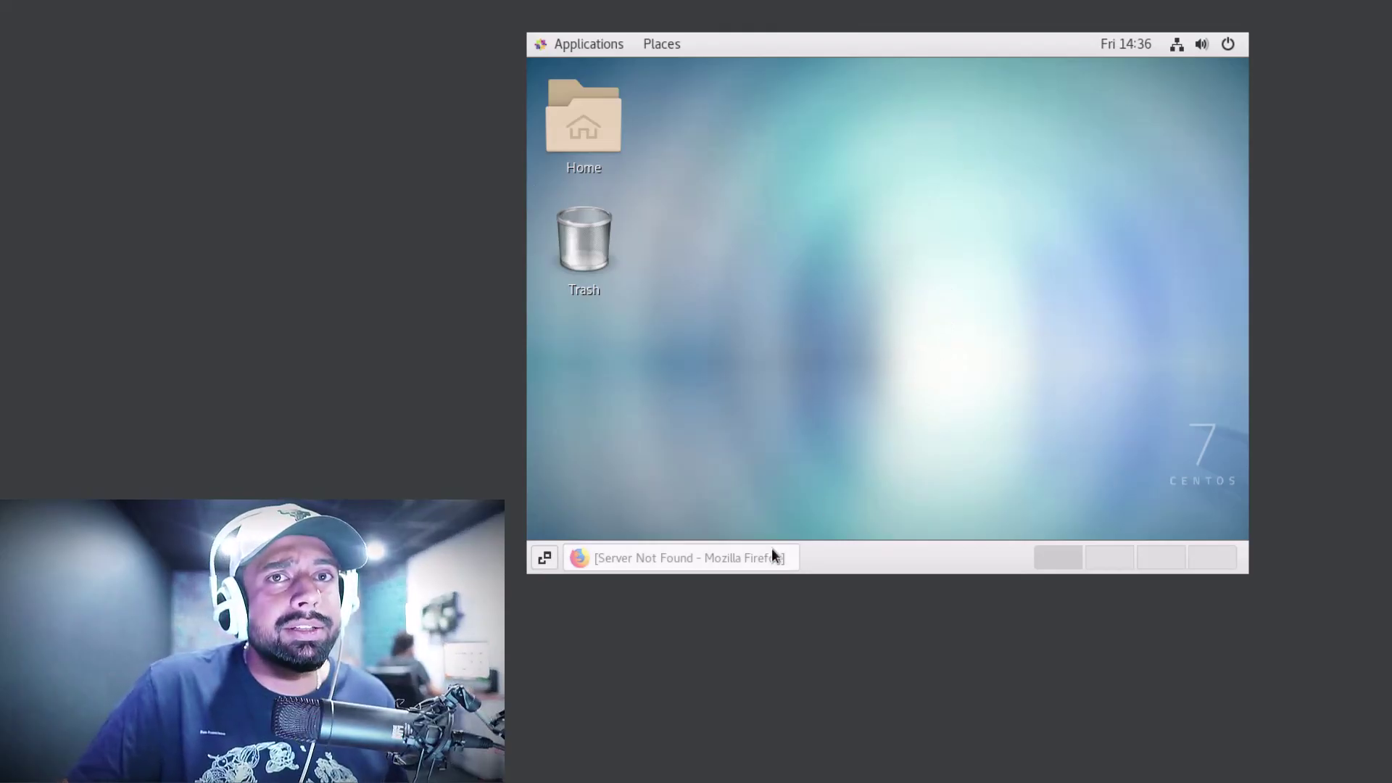
click(756, 565)
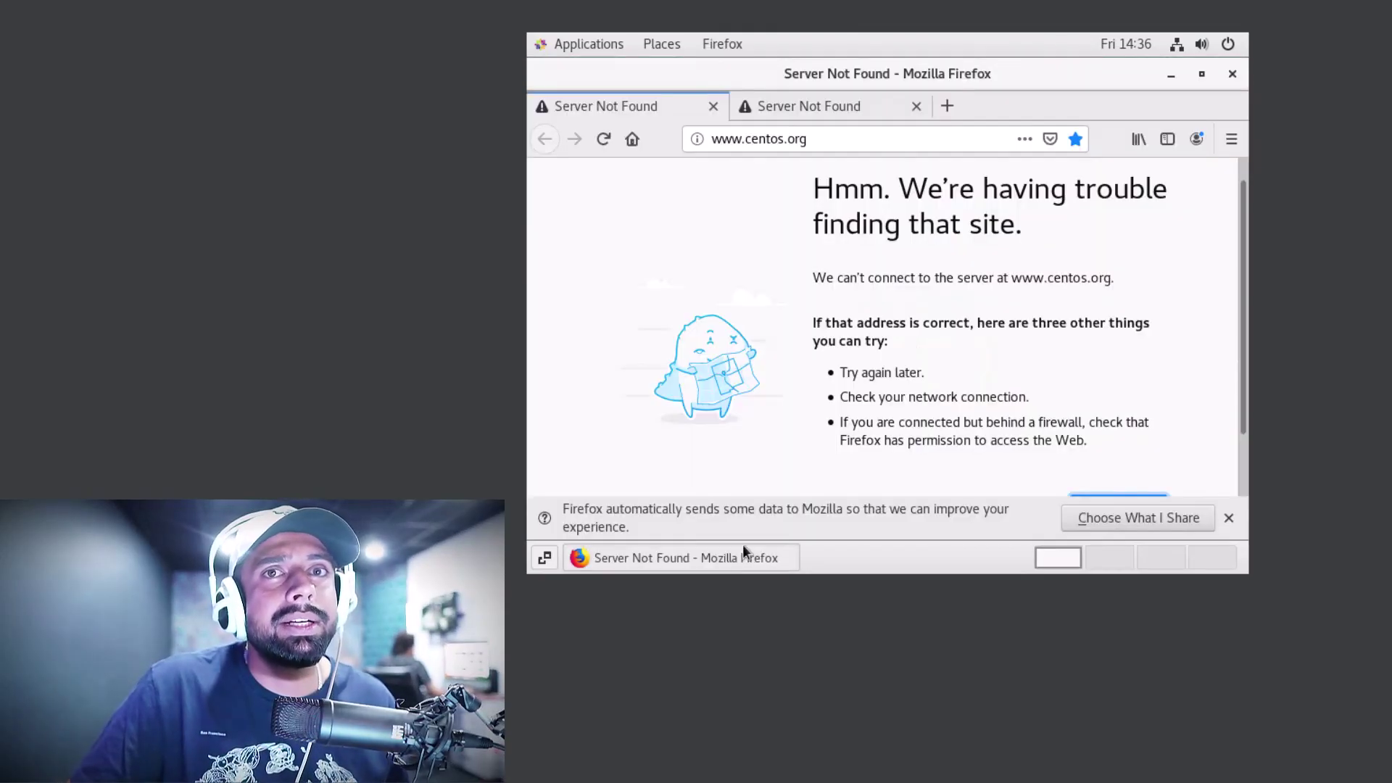
click(883, 144)
key(Return)
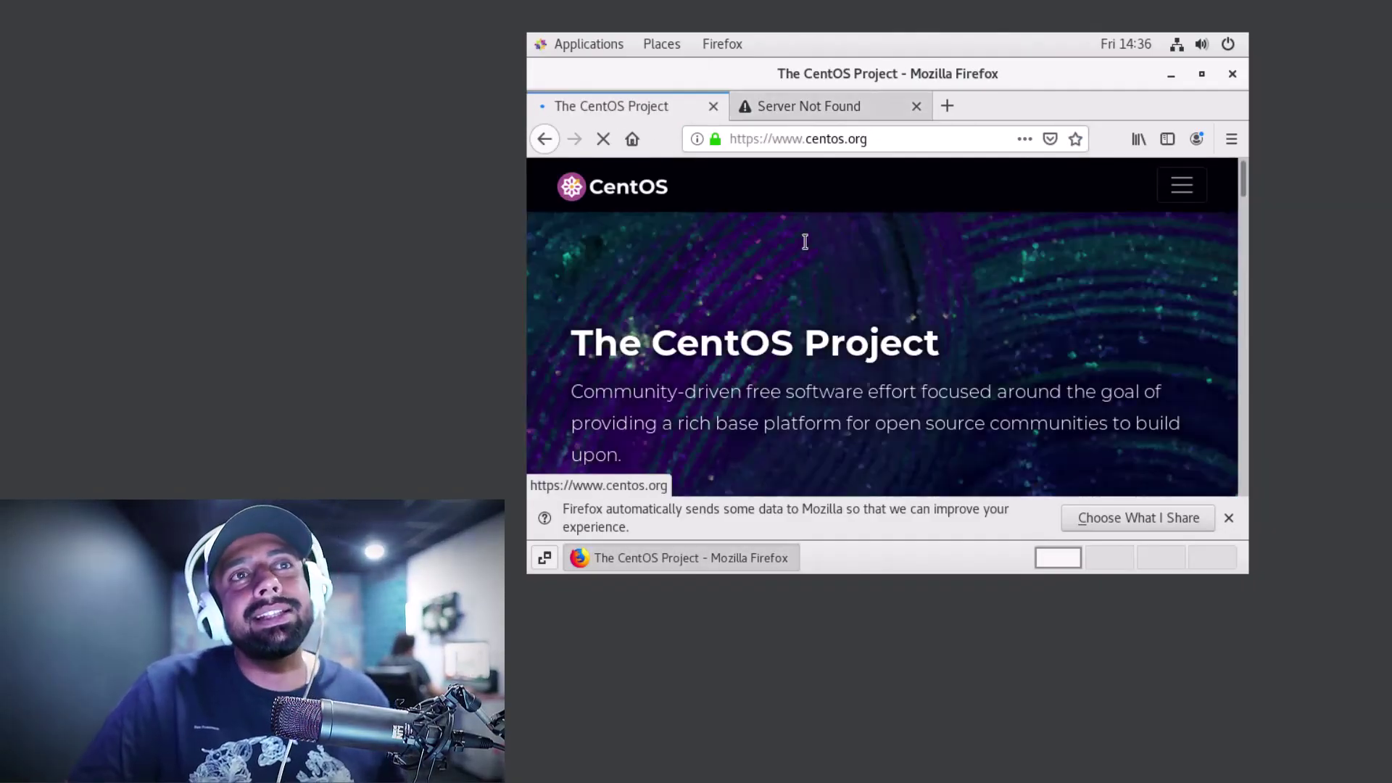
Load google.com in the second tab, cancelling the close-tabs prompt to keep Firefox open
click(843, 107)
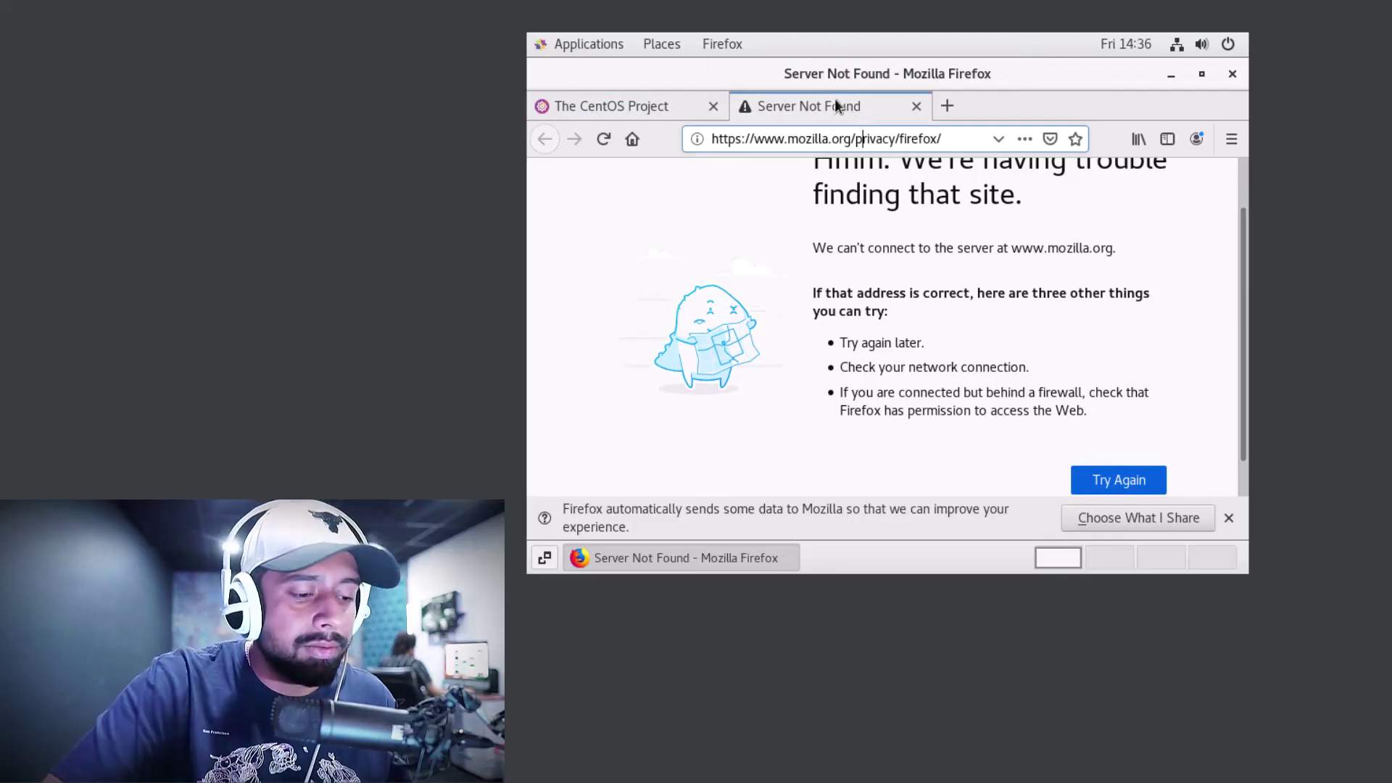
key(ctrl+l)
text(google)
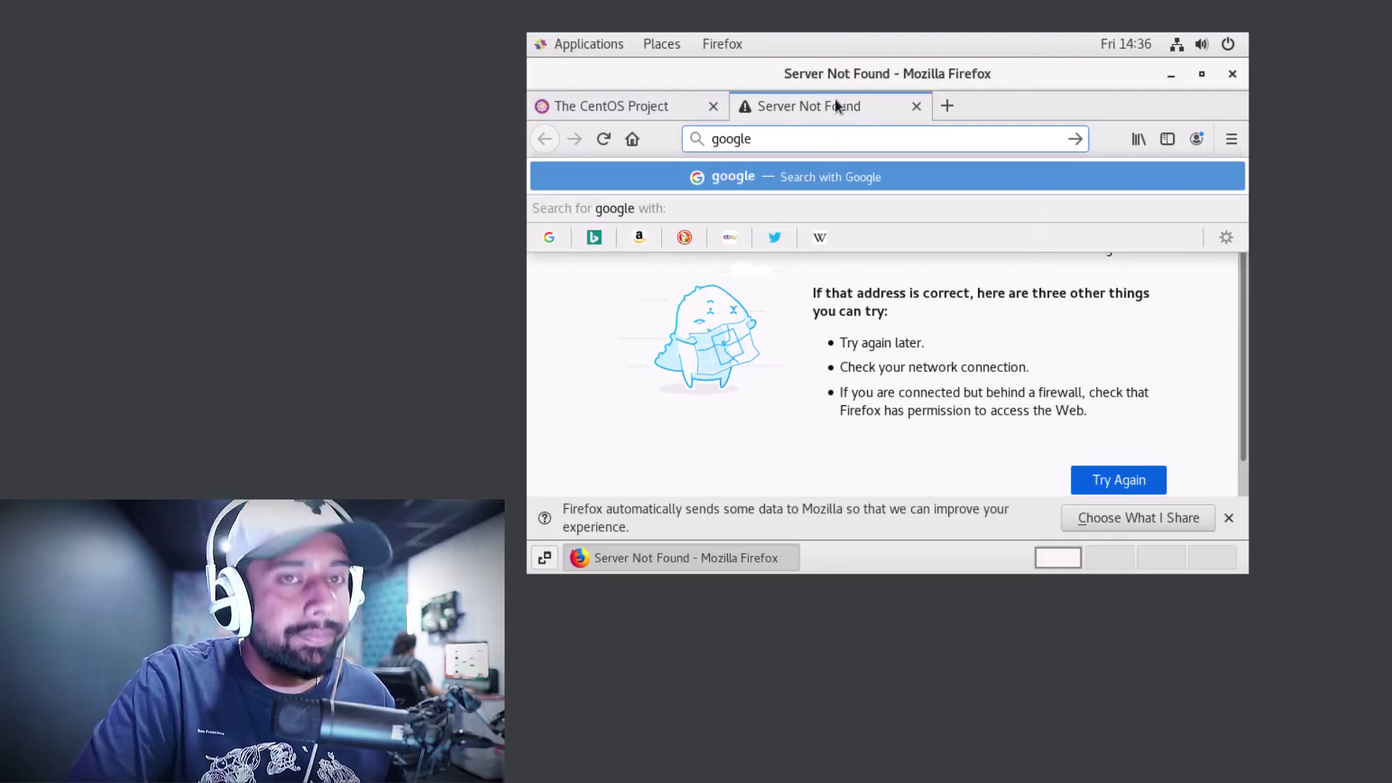
text(.com)
key(Return)
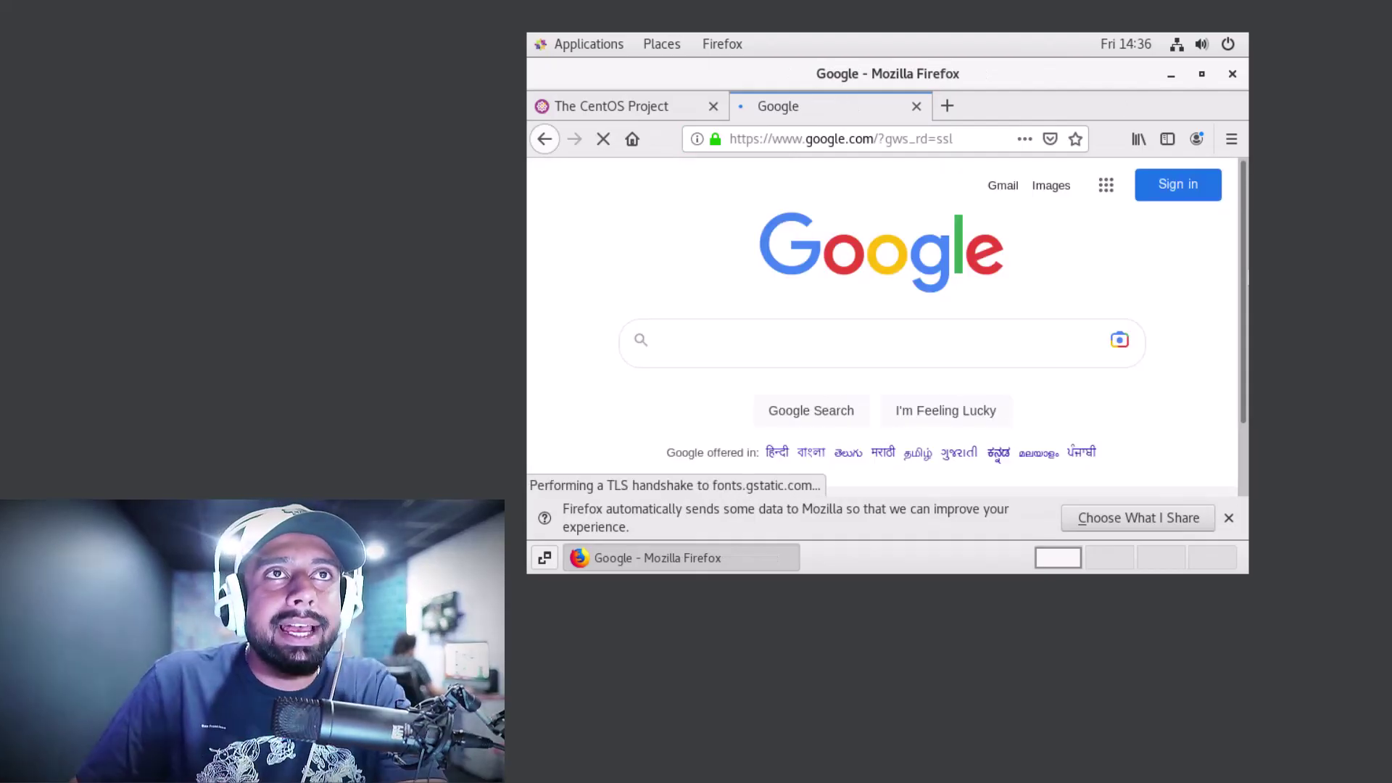
click(1233, 74)
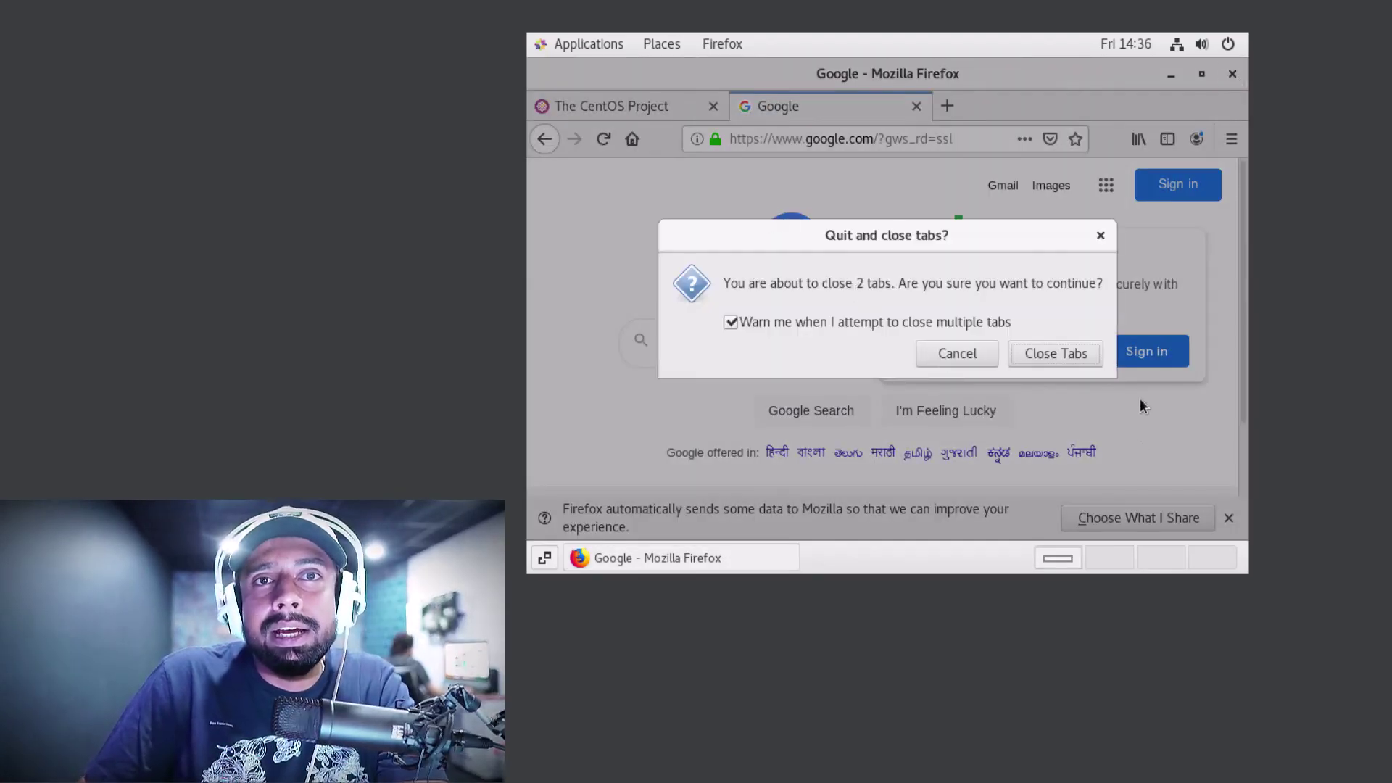
click(1063, 354)
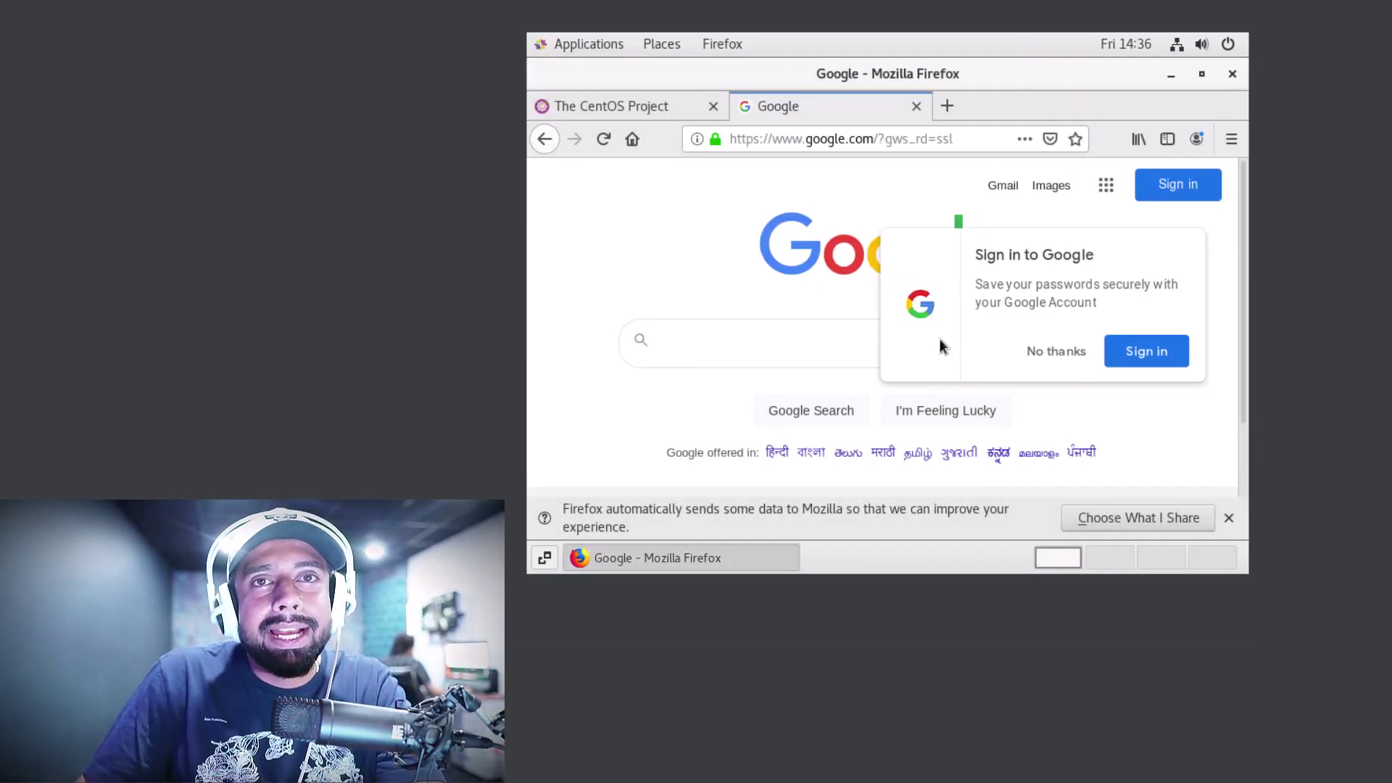